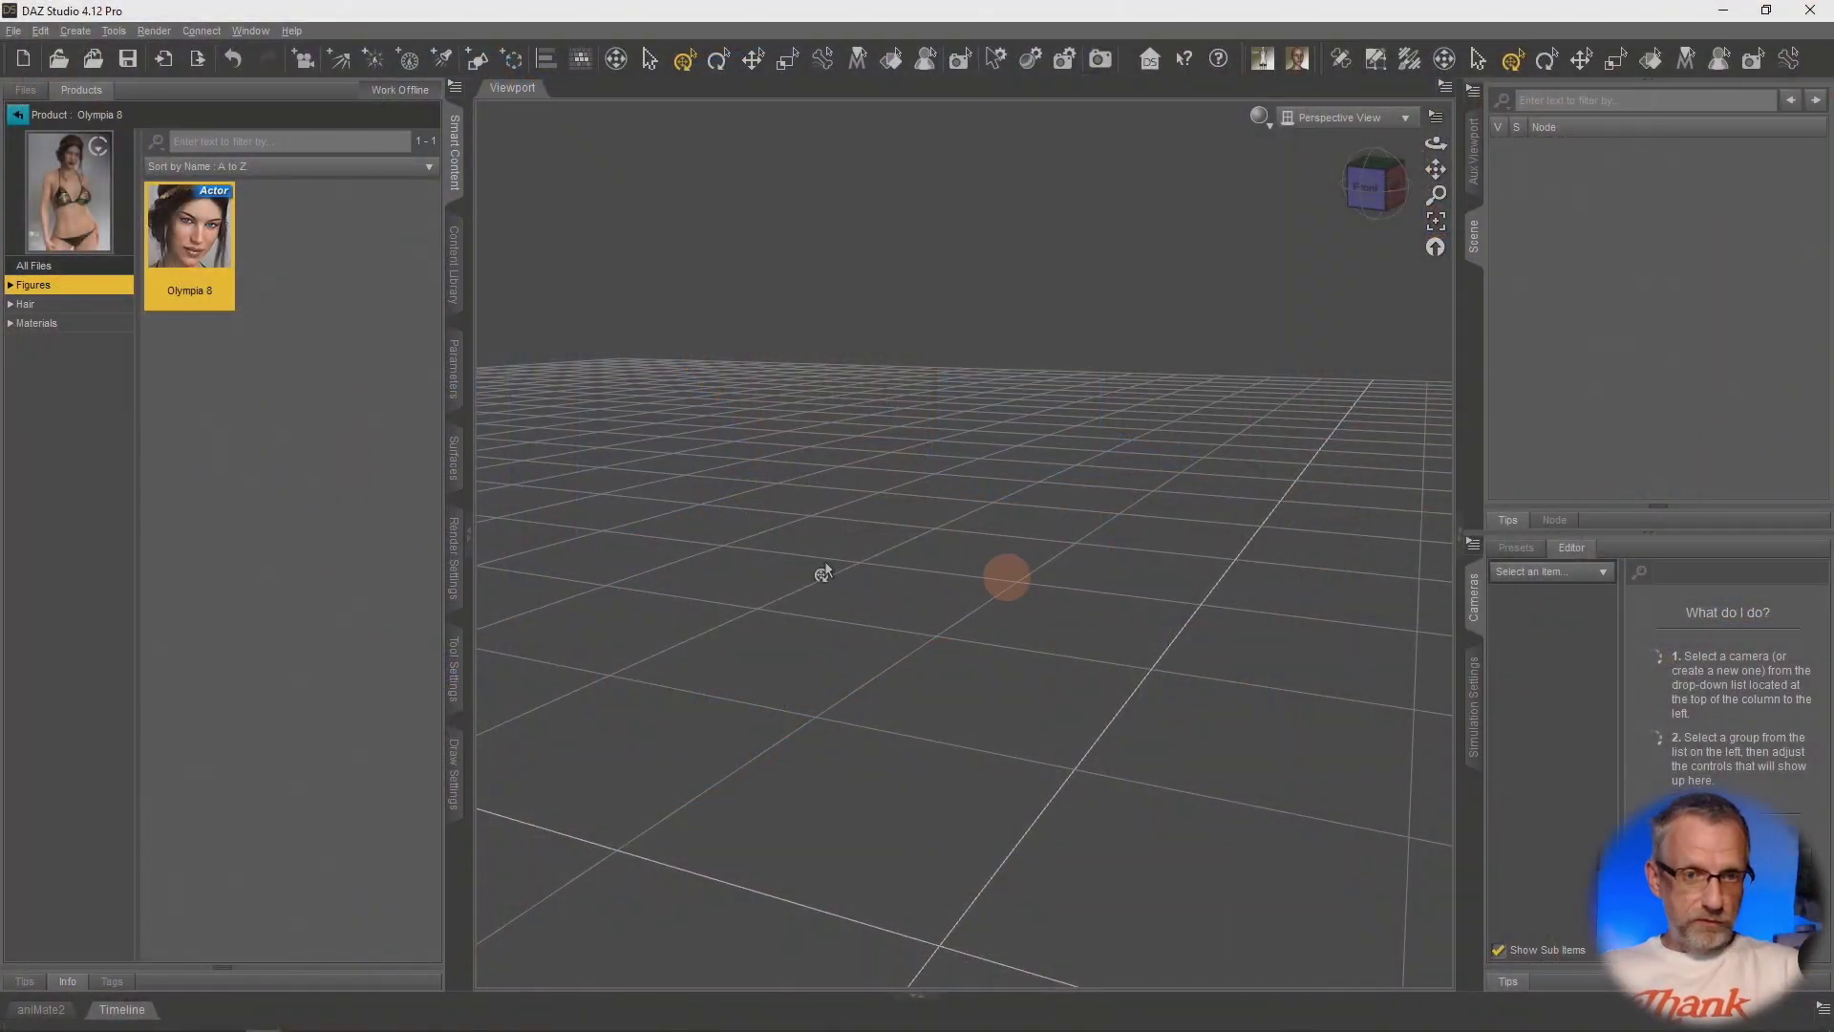
# Load Olympia 8 in its default A-pose and hide its Genesis 8 Female Eyelashes.
pyautogui.doubleClick(194, 256)
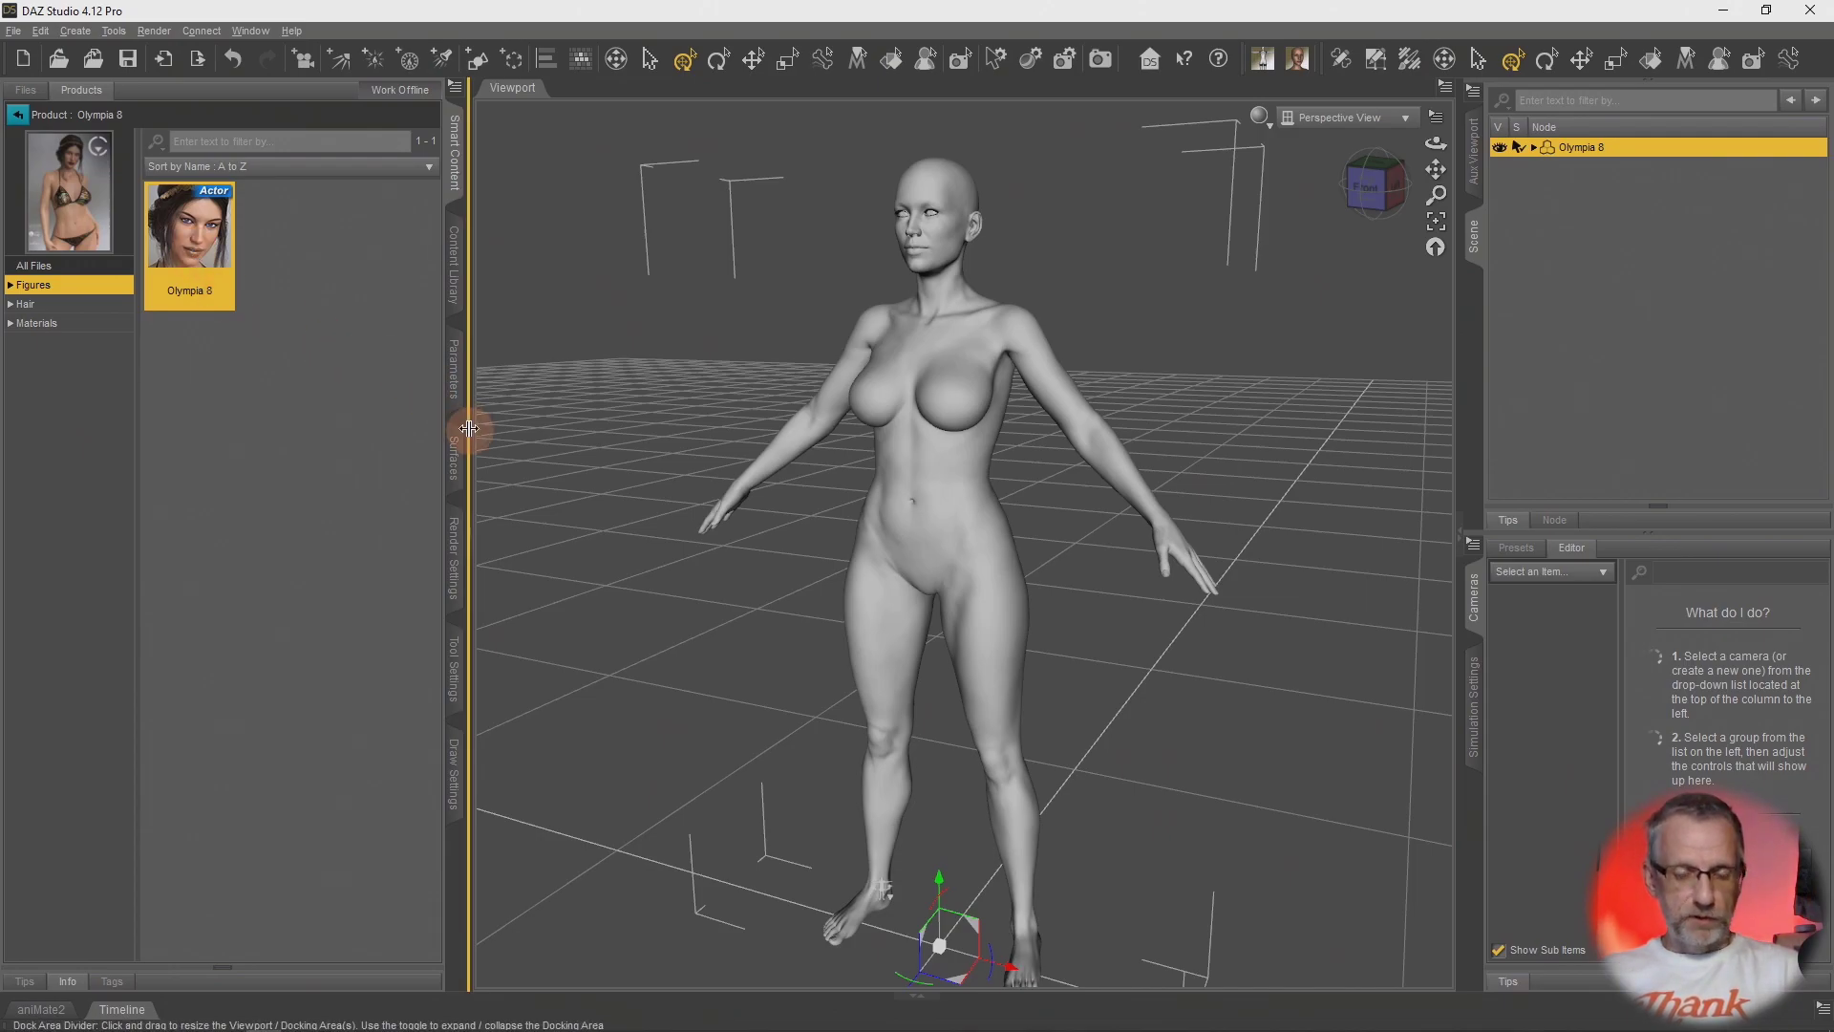
pyautogui.keyDown('alt'); pyautogui.moveTo(729, 606); pyautogui.dragTo(729, 613); pyautogui.keyUp('alt')
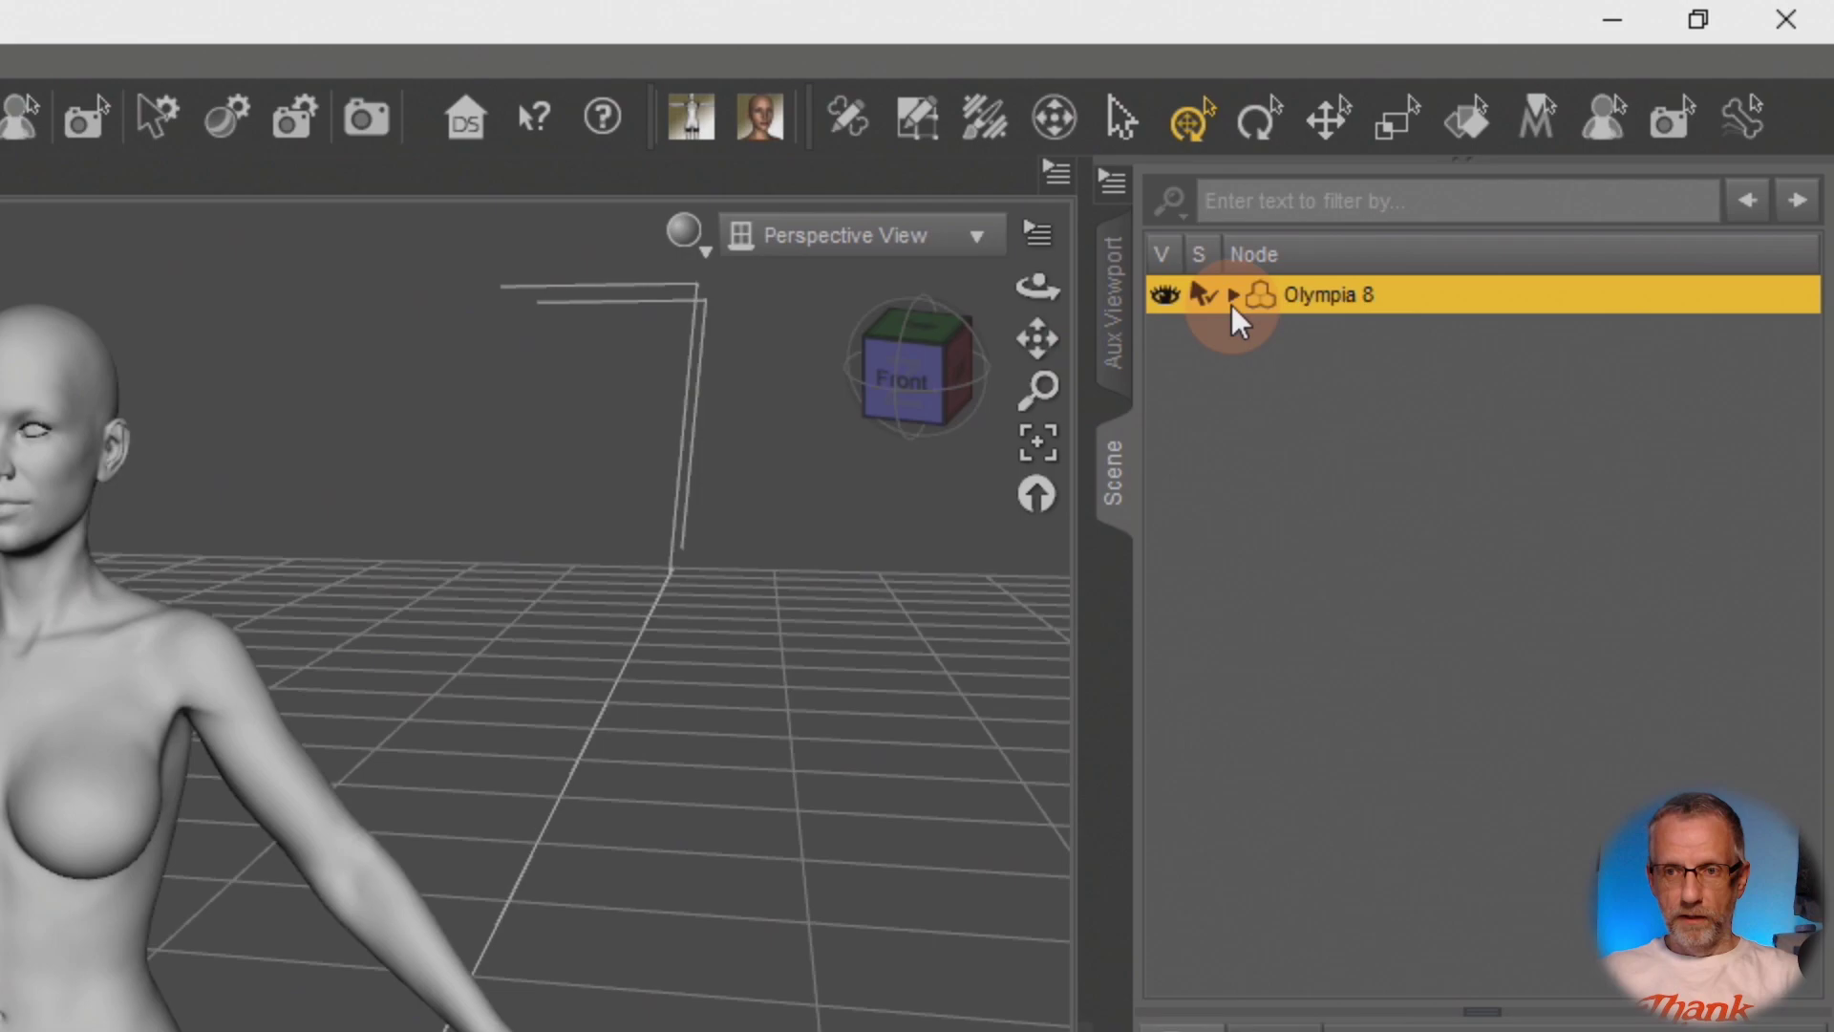
pyautogui.click(1234, 297)
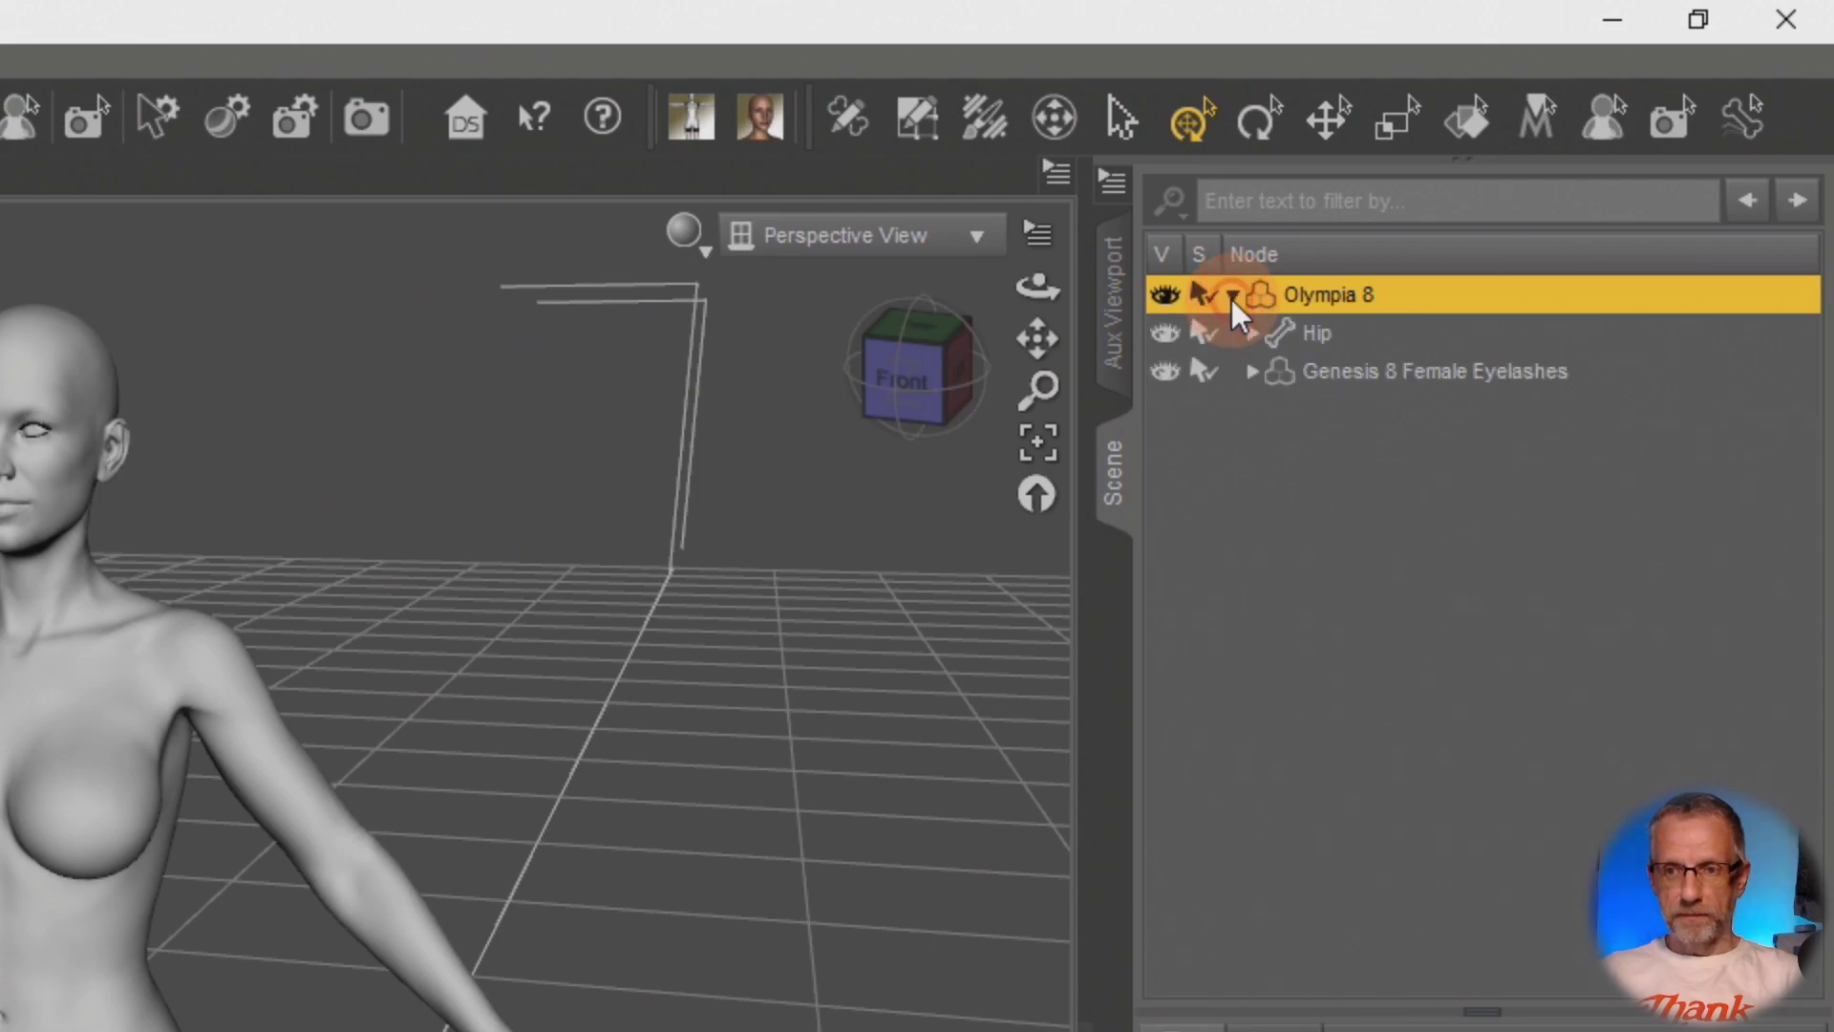
pyautogui.click(1166, 371)
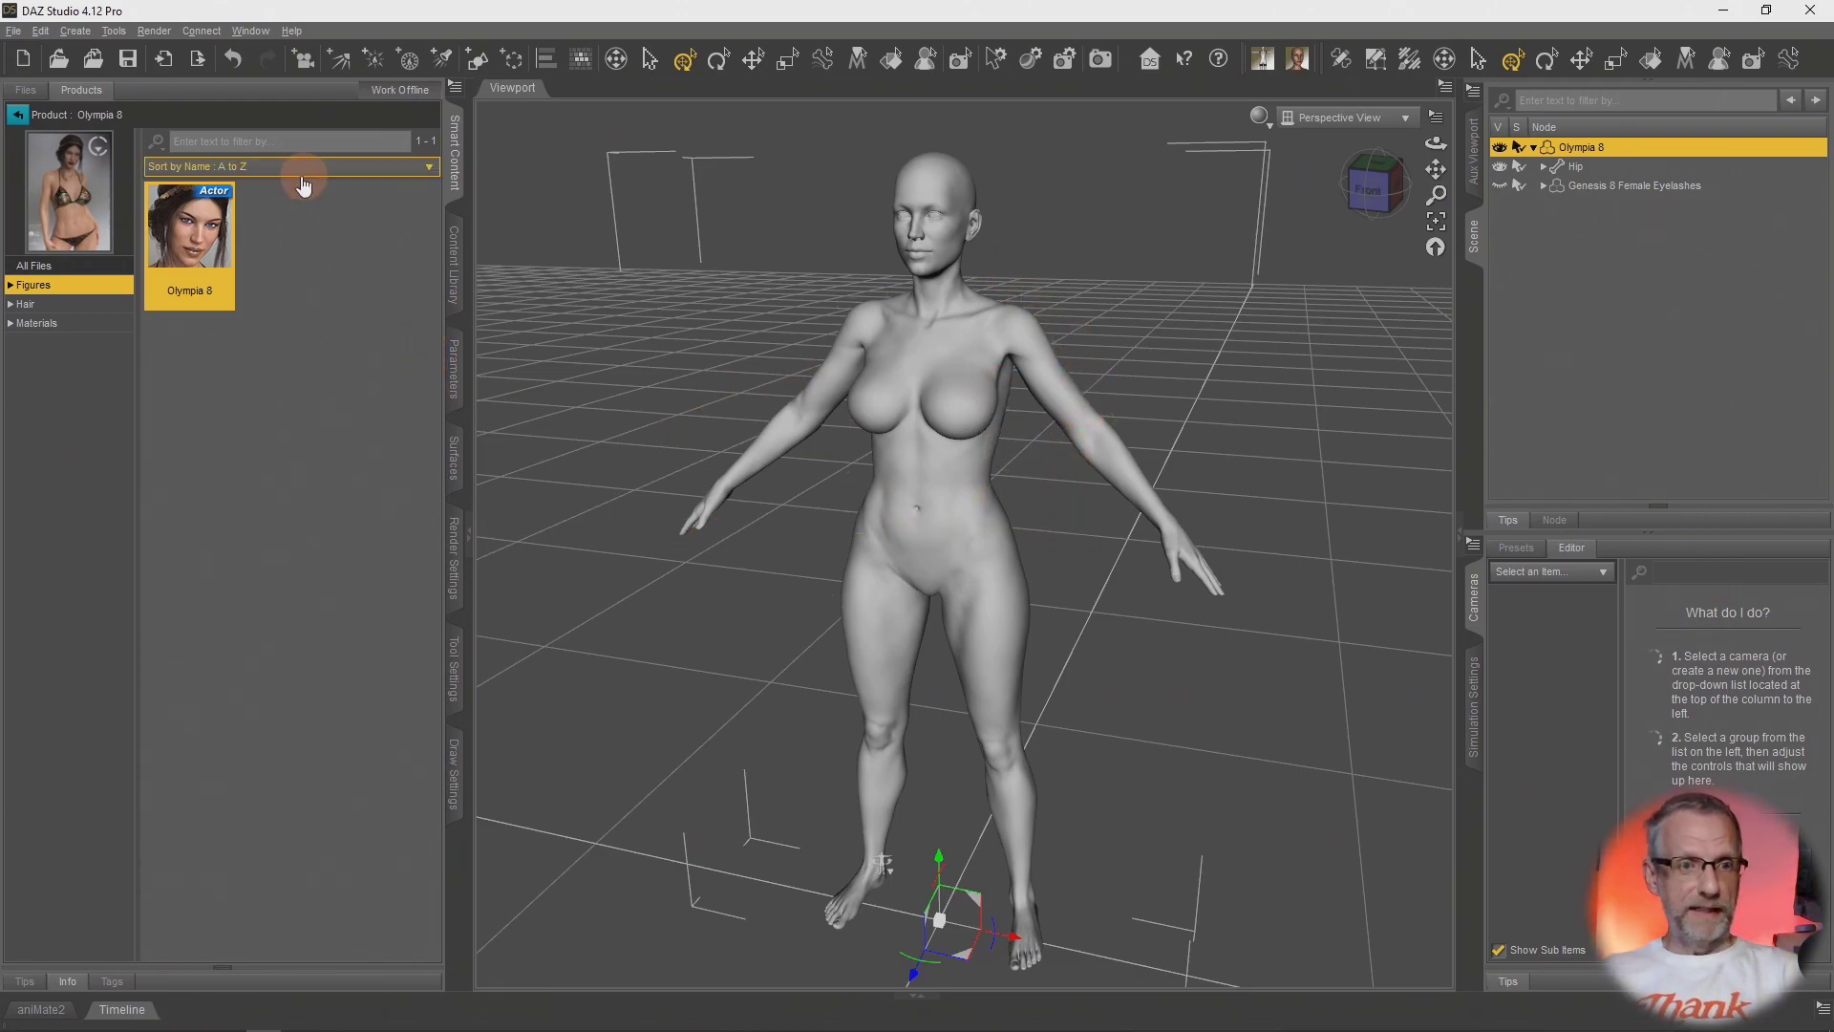
# Start a Wavefront OBJ export targeting Olympia 1.obj in the DAZ Test folder.
pyautogui.click(13, 29)
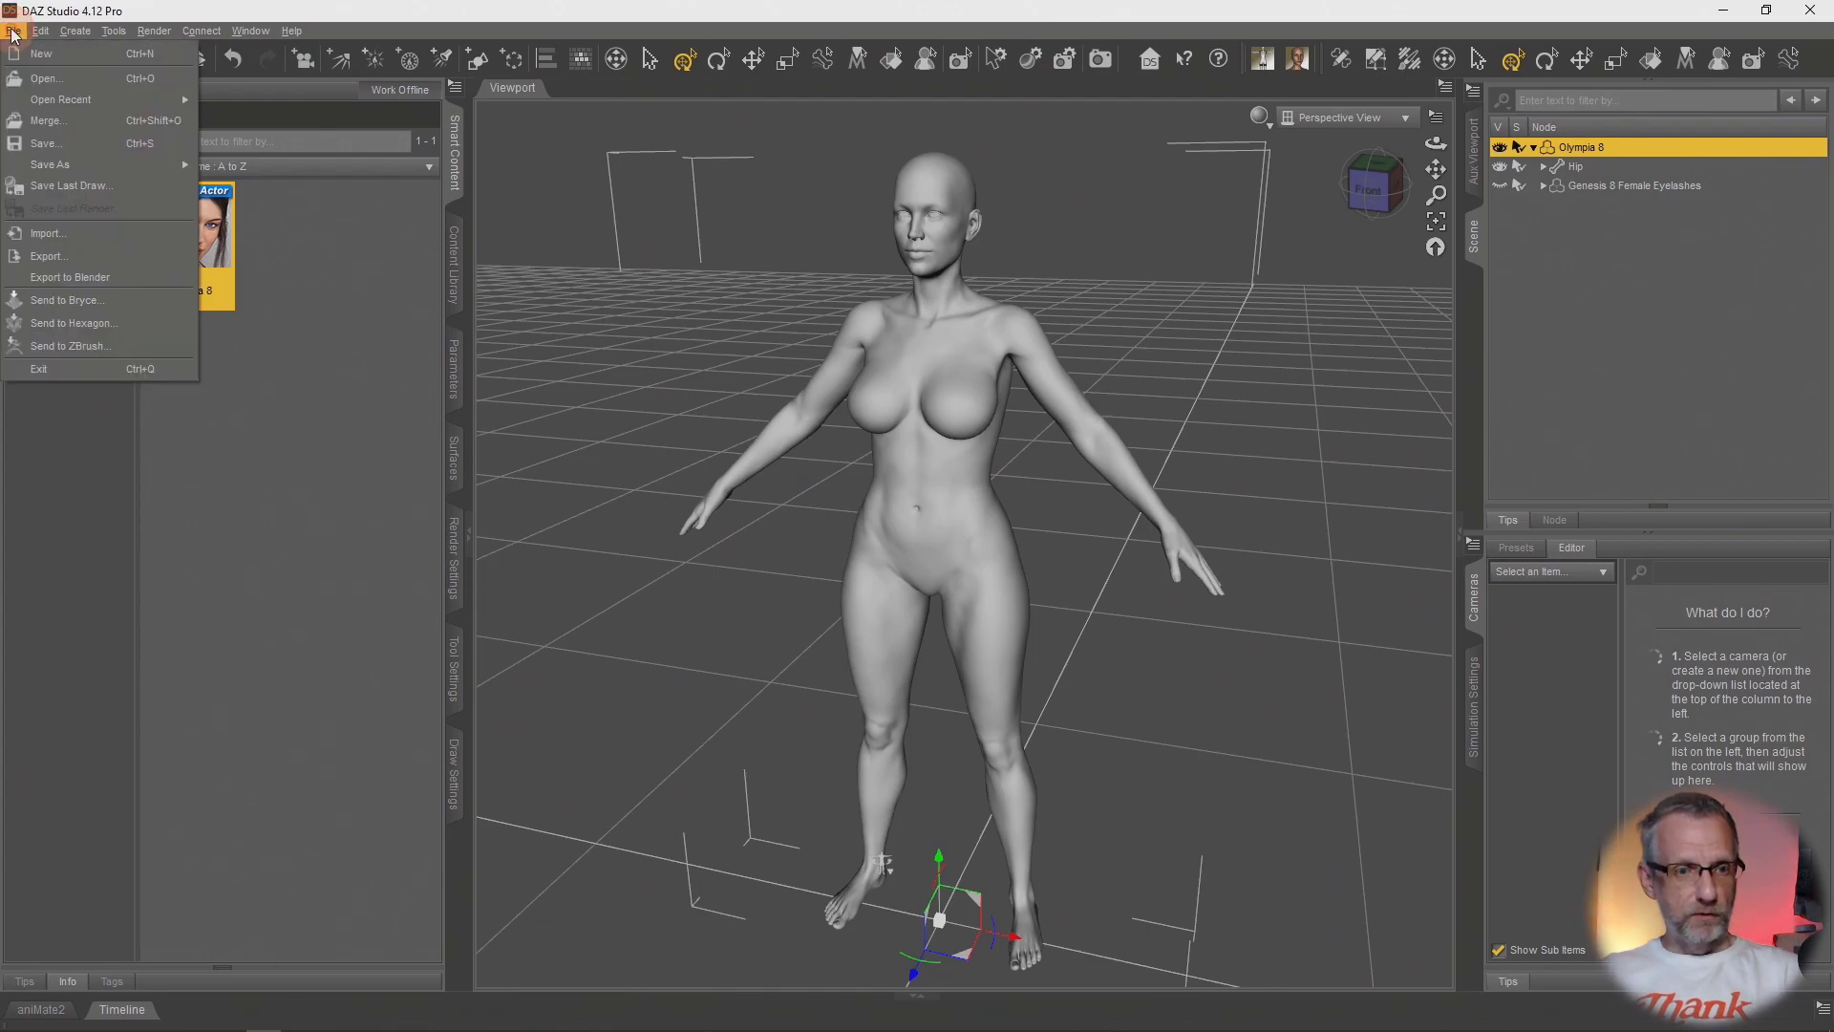
pyautogui.click(108, 256)
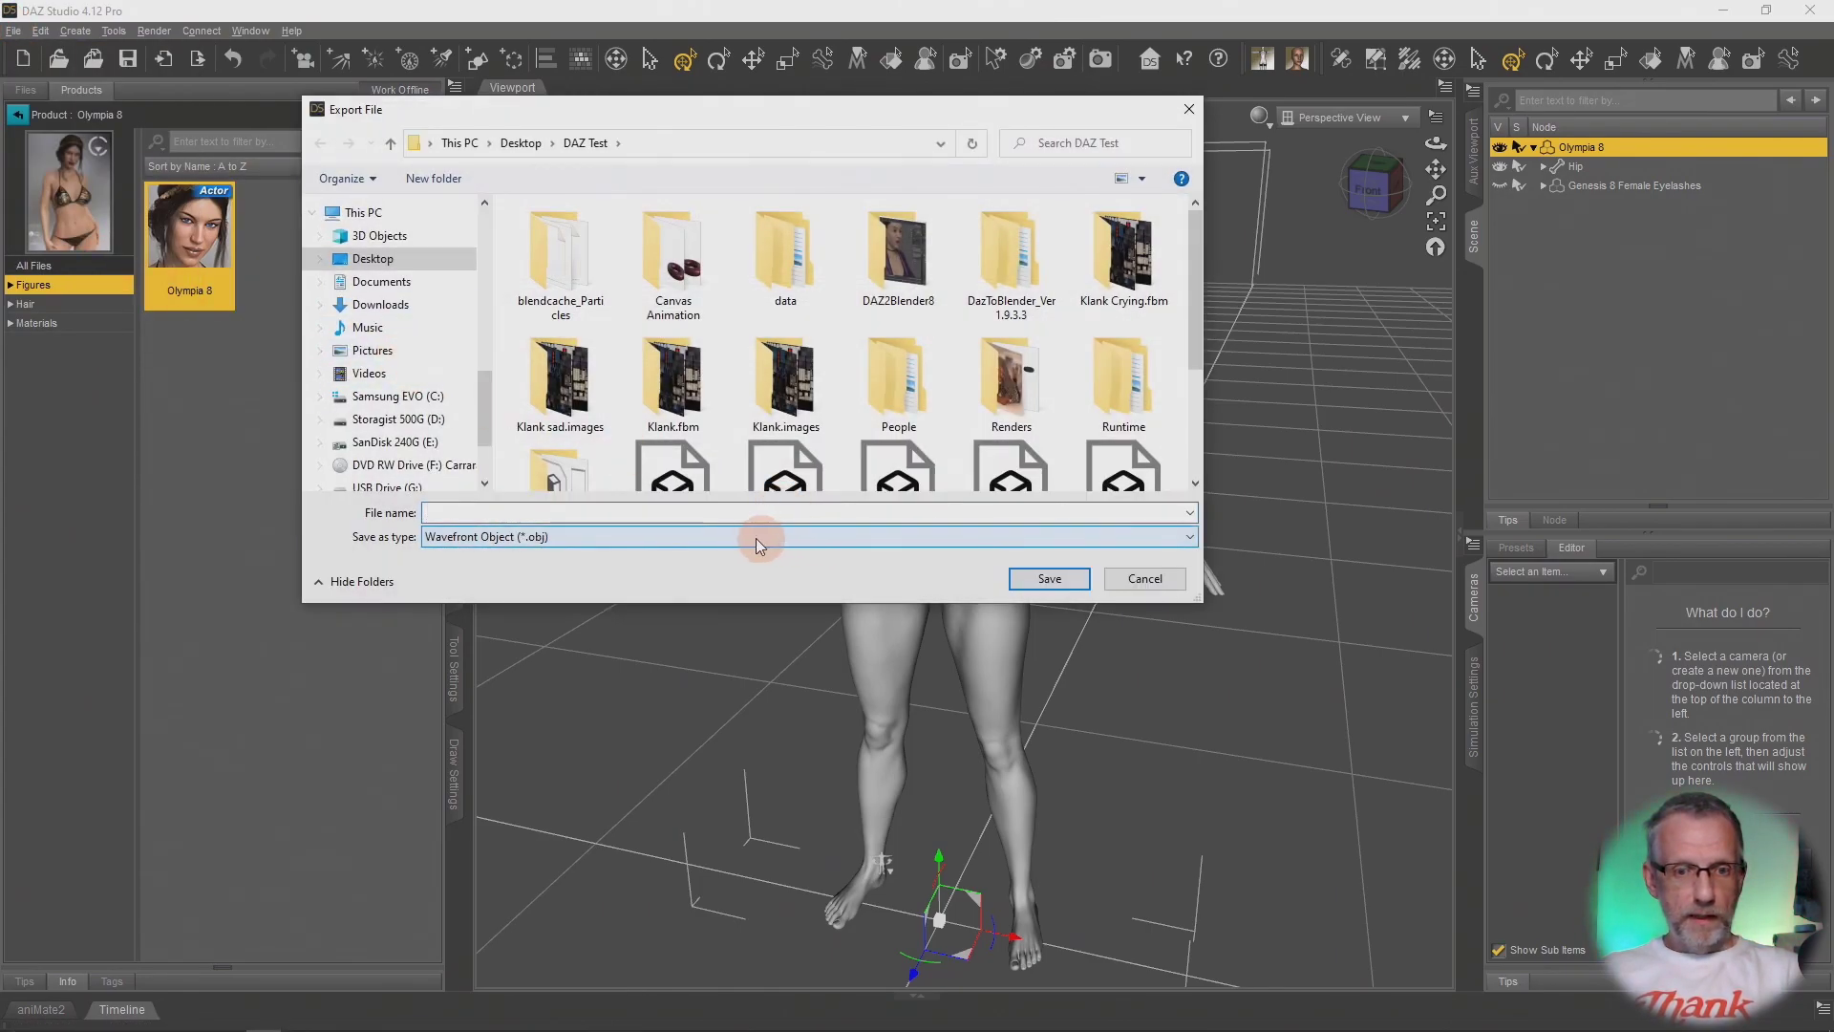
pyautogui.click(758, 535)
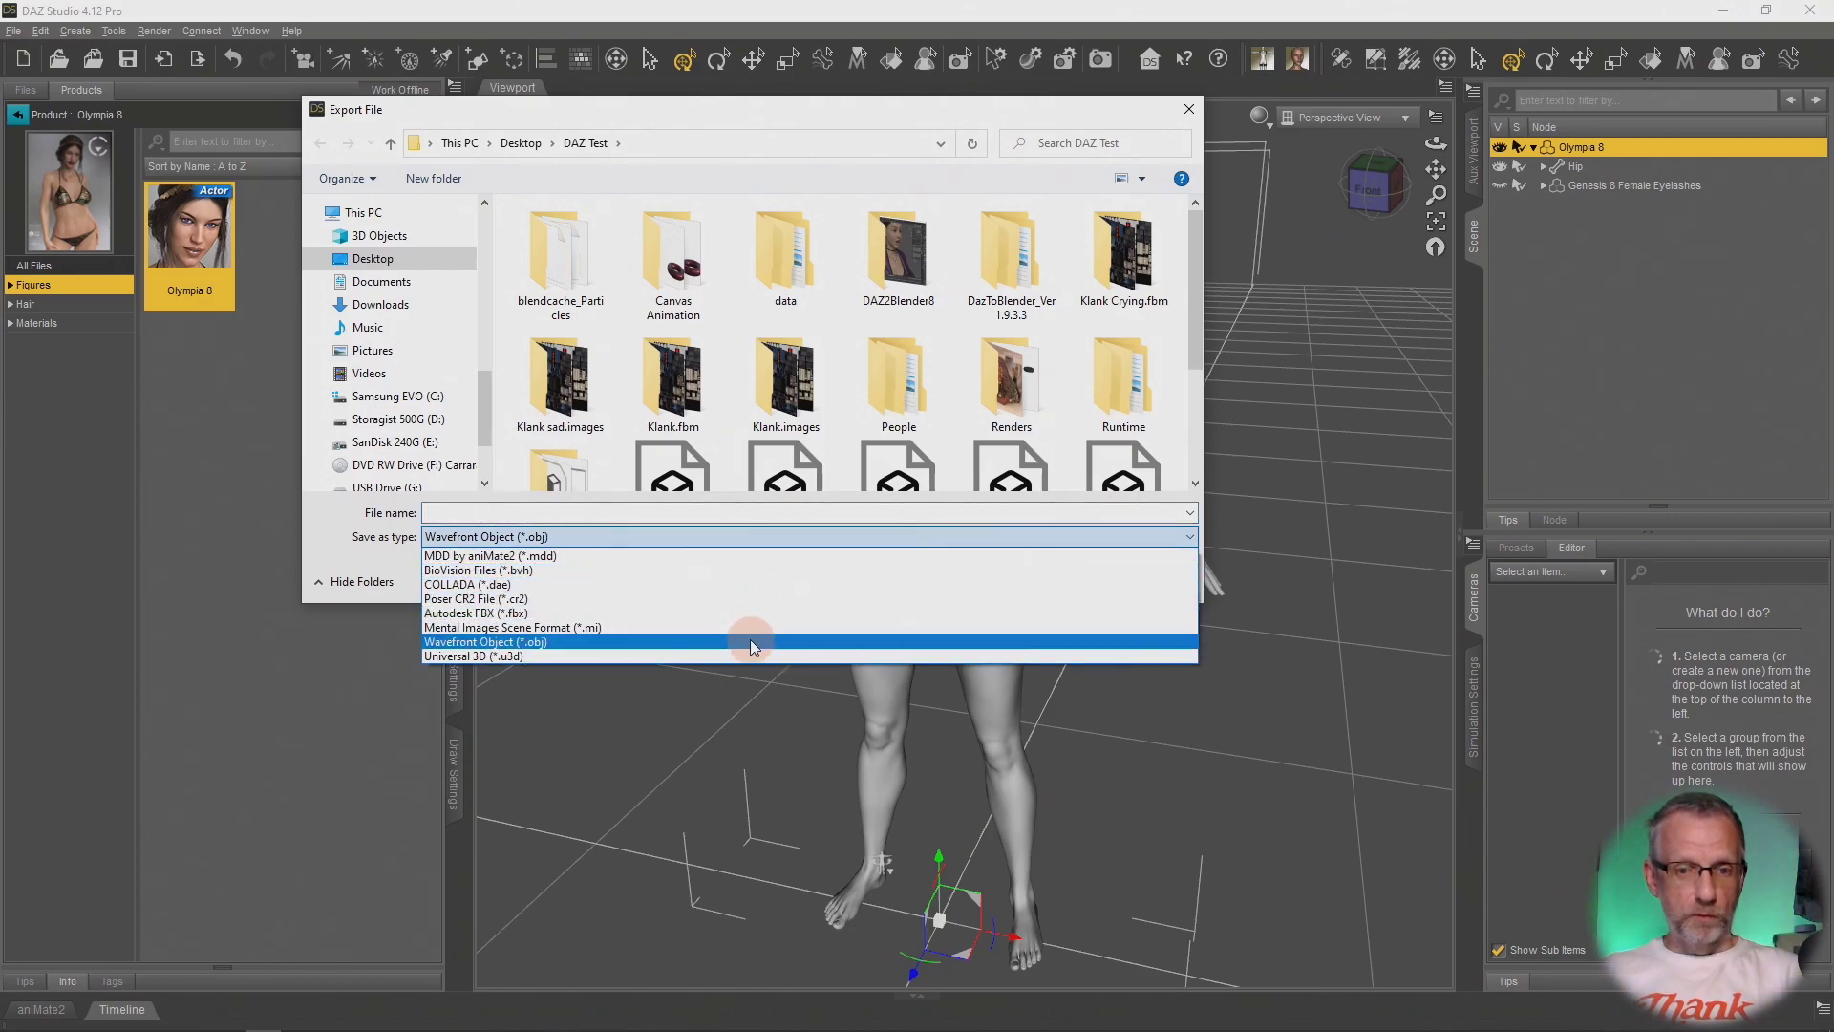
pyautogui.click(749, 640)
pyautogui.click(727, 517)
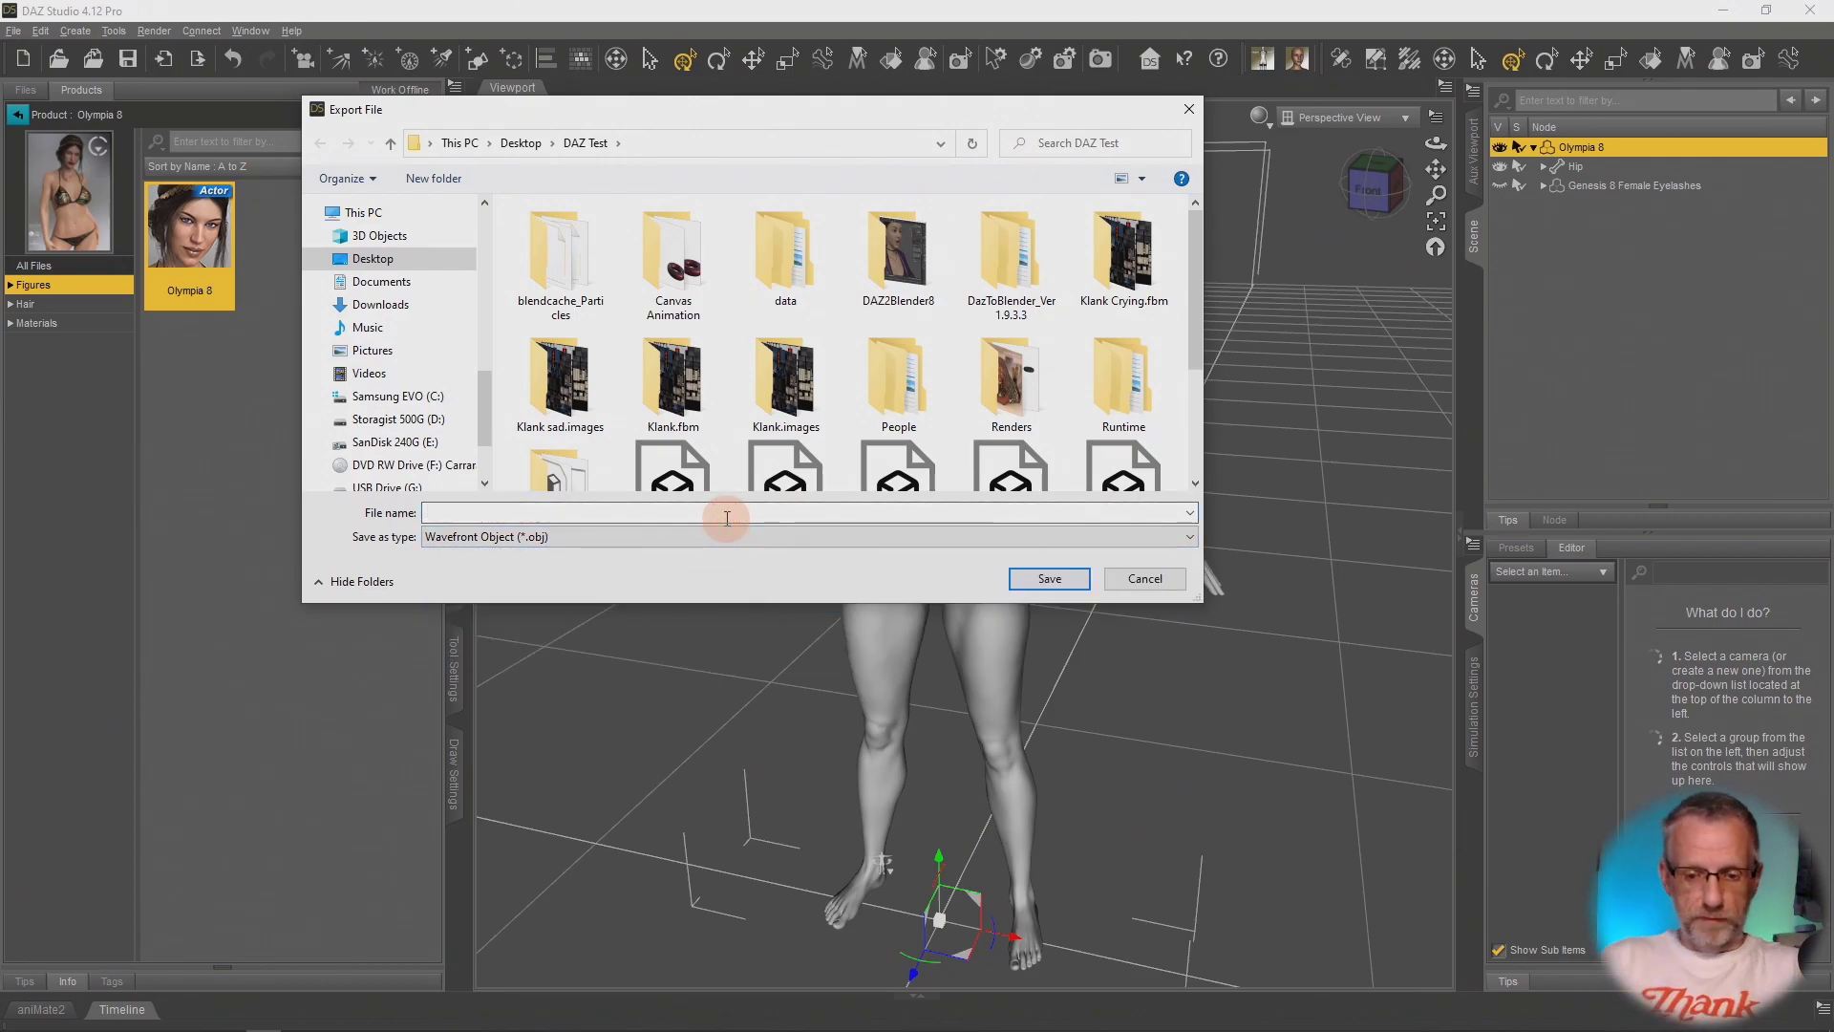
pyautogui.write('Olymp')
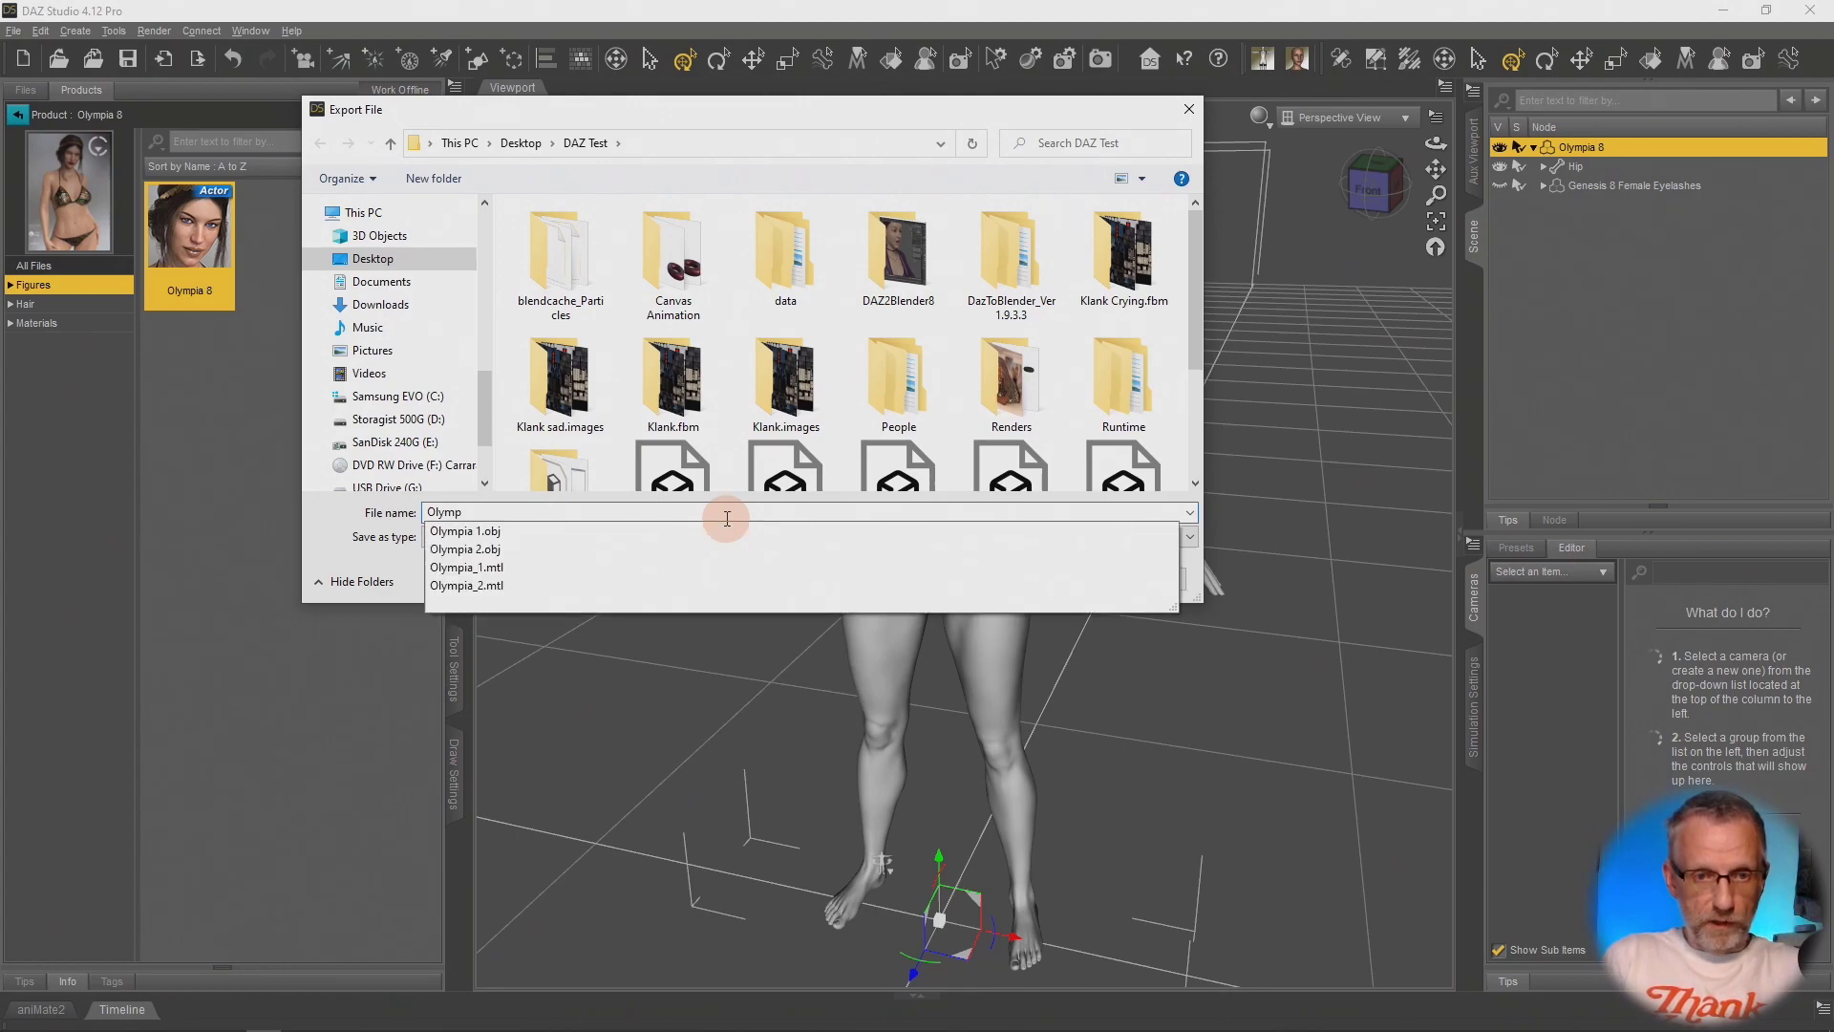
pyautogui.press('Down')
pyautogui.press('Return')
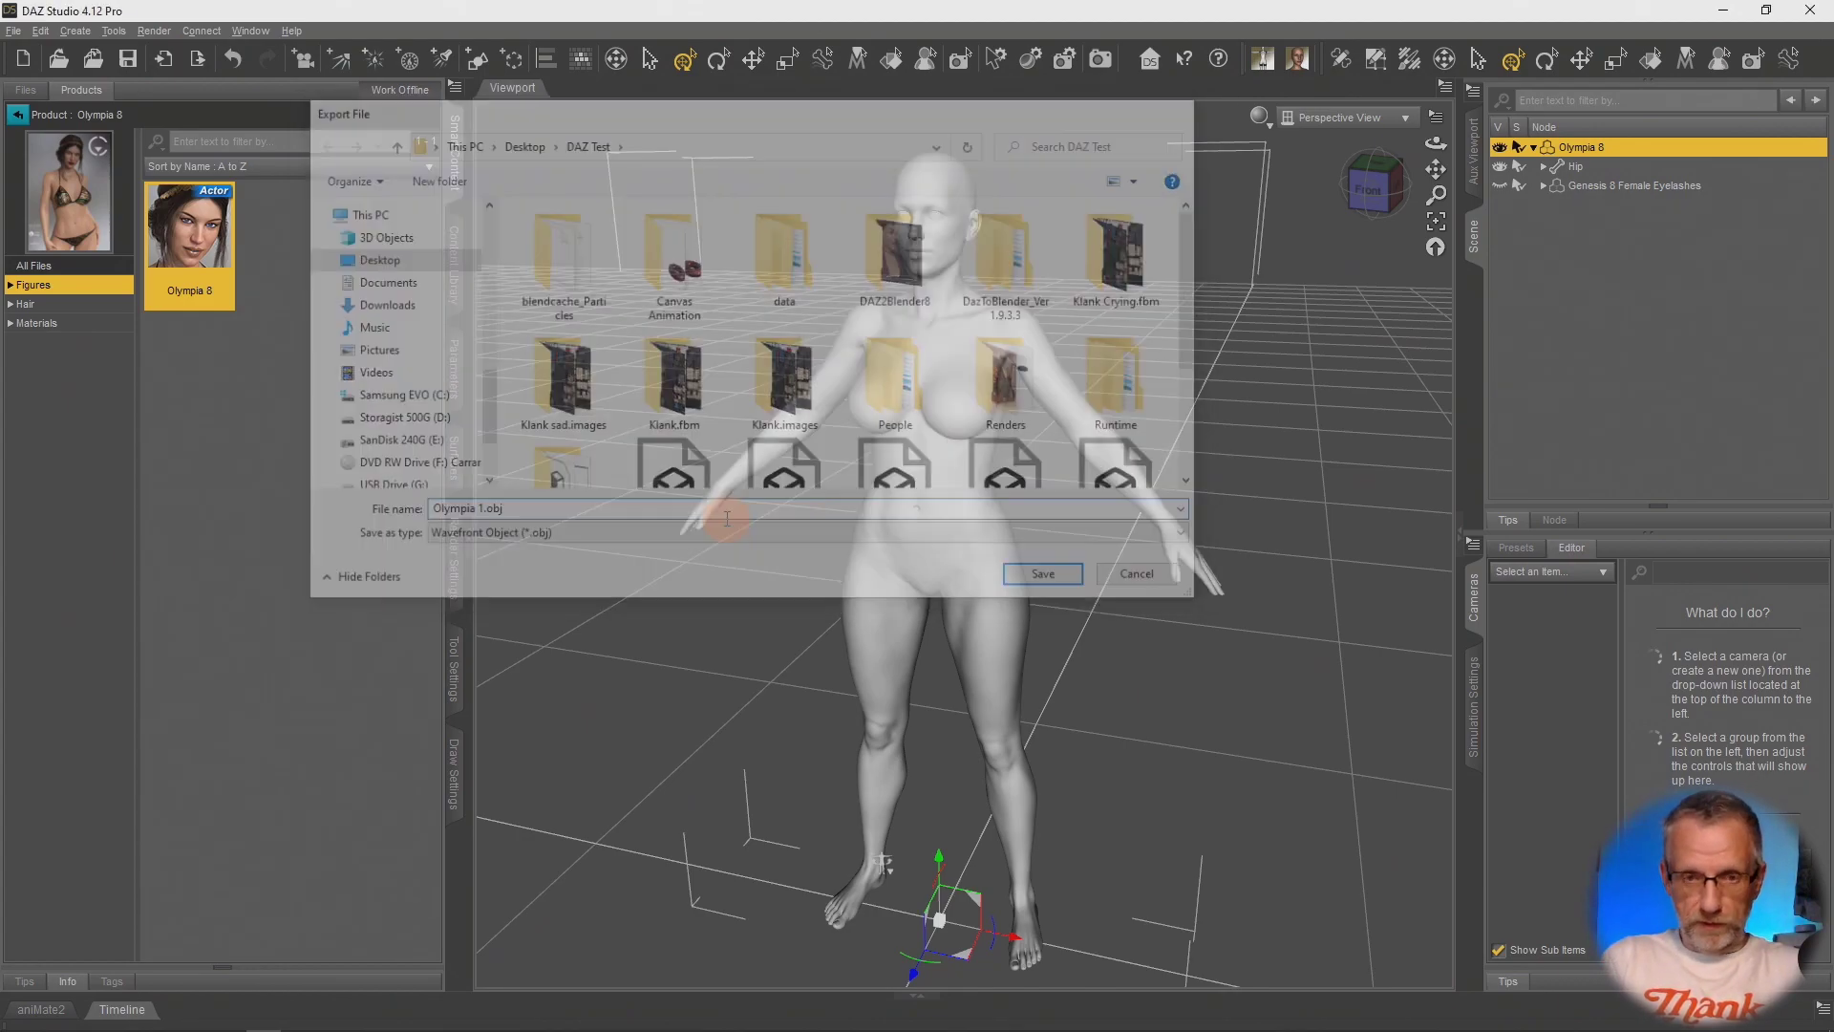
# Overwrite Olympia 1.obj, exporting with the DAZ Studio 1 cm preset at 1% scale.
pyautogui.click(839, 534)
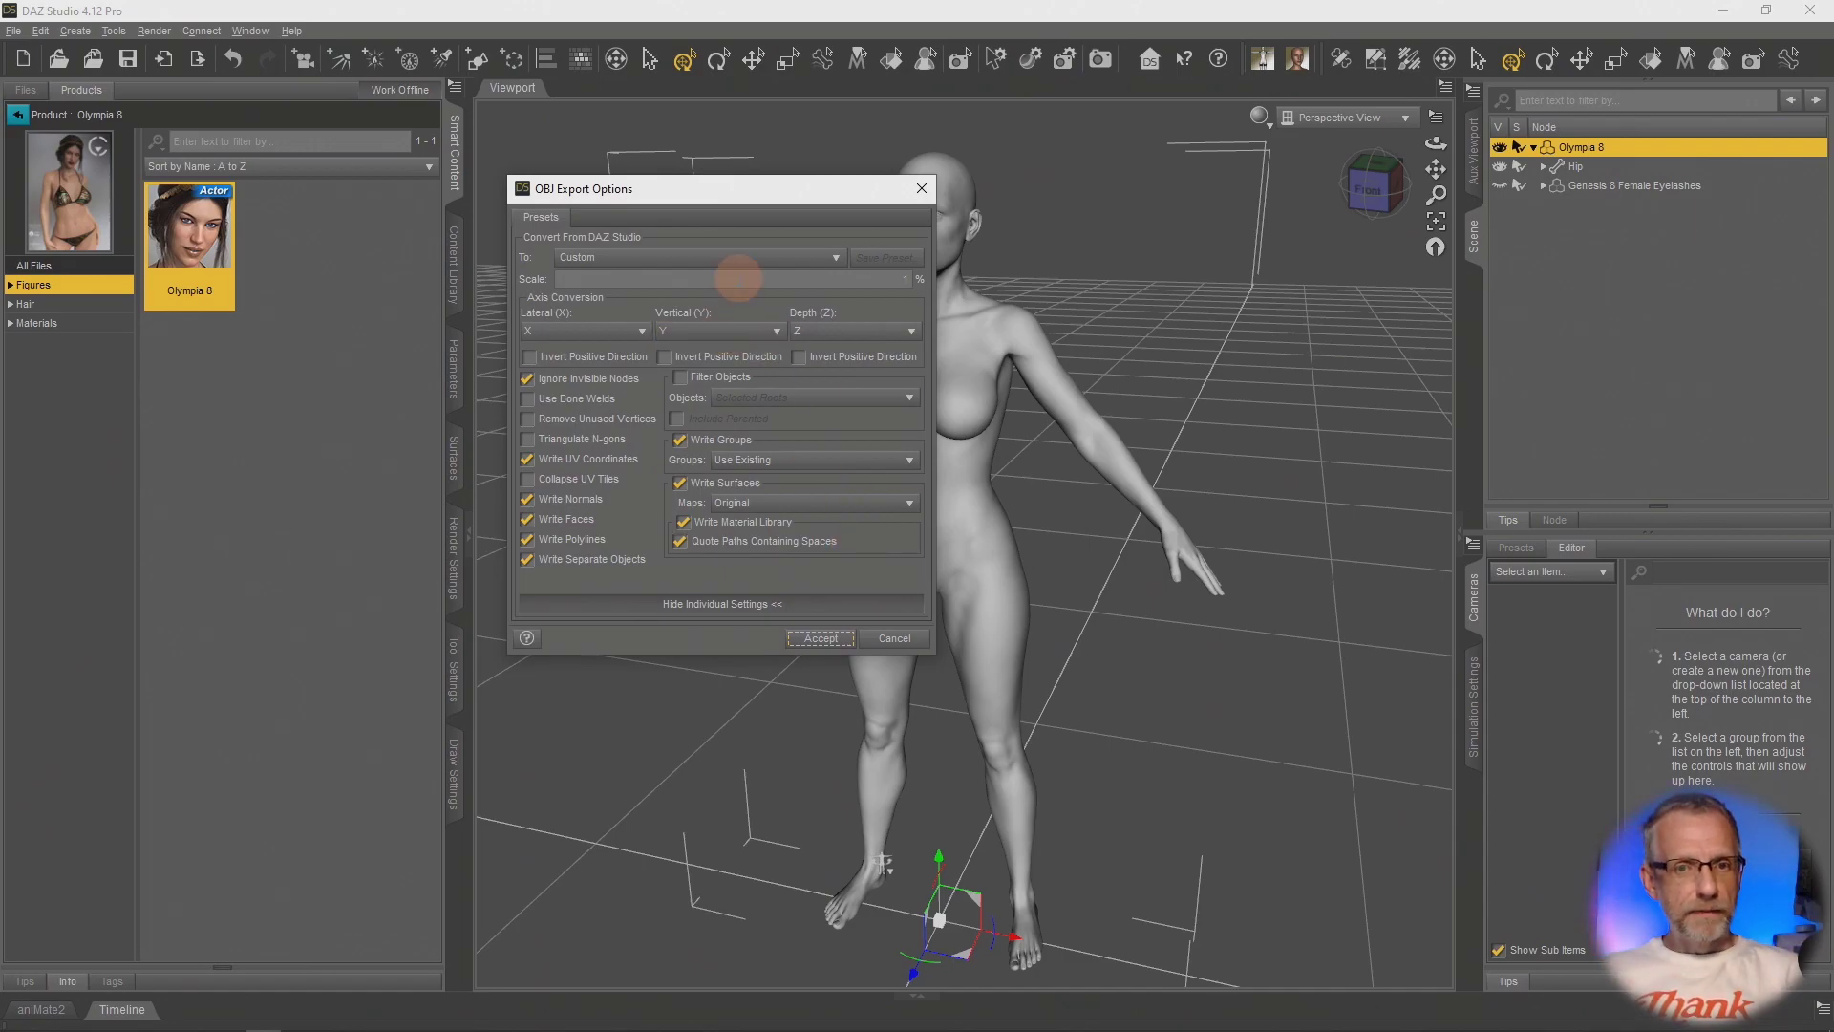
pyautogui.moveTo(703, 197); pyautogui.dragTo(287, 84)
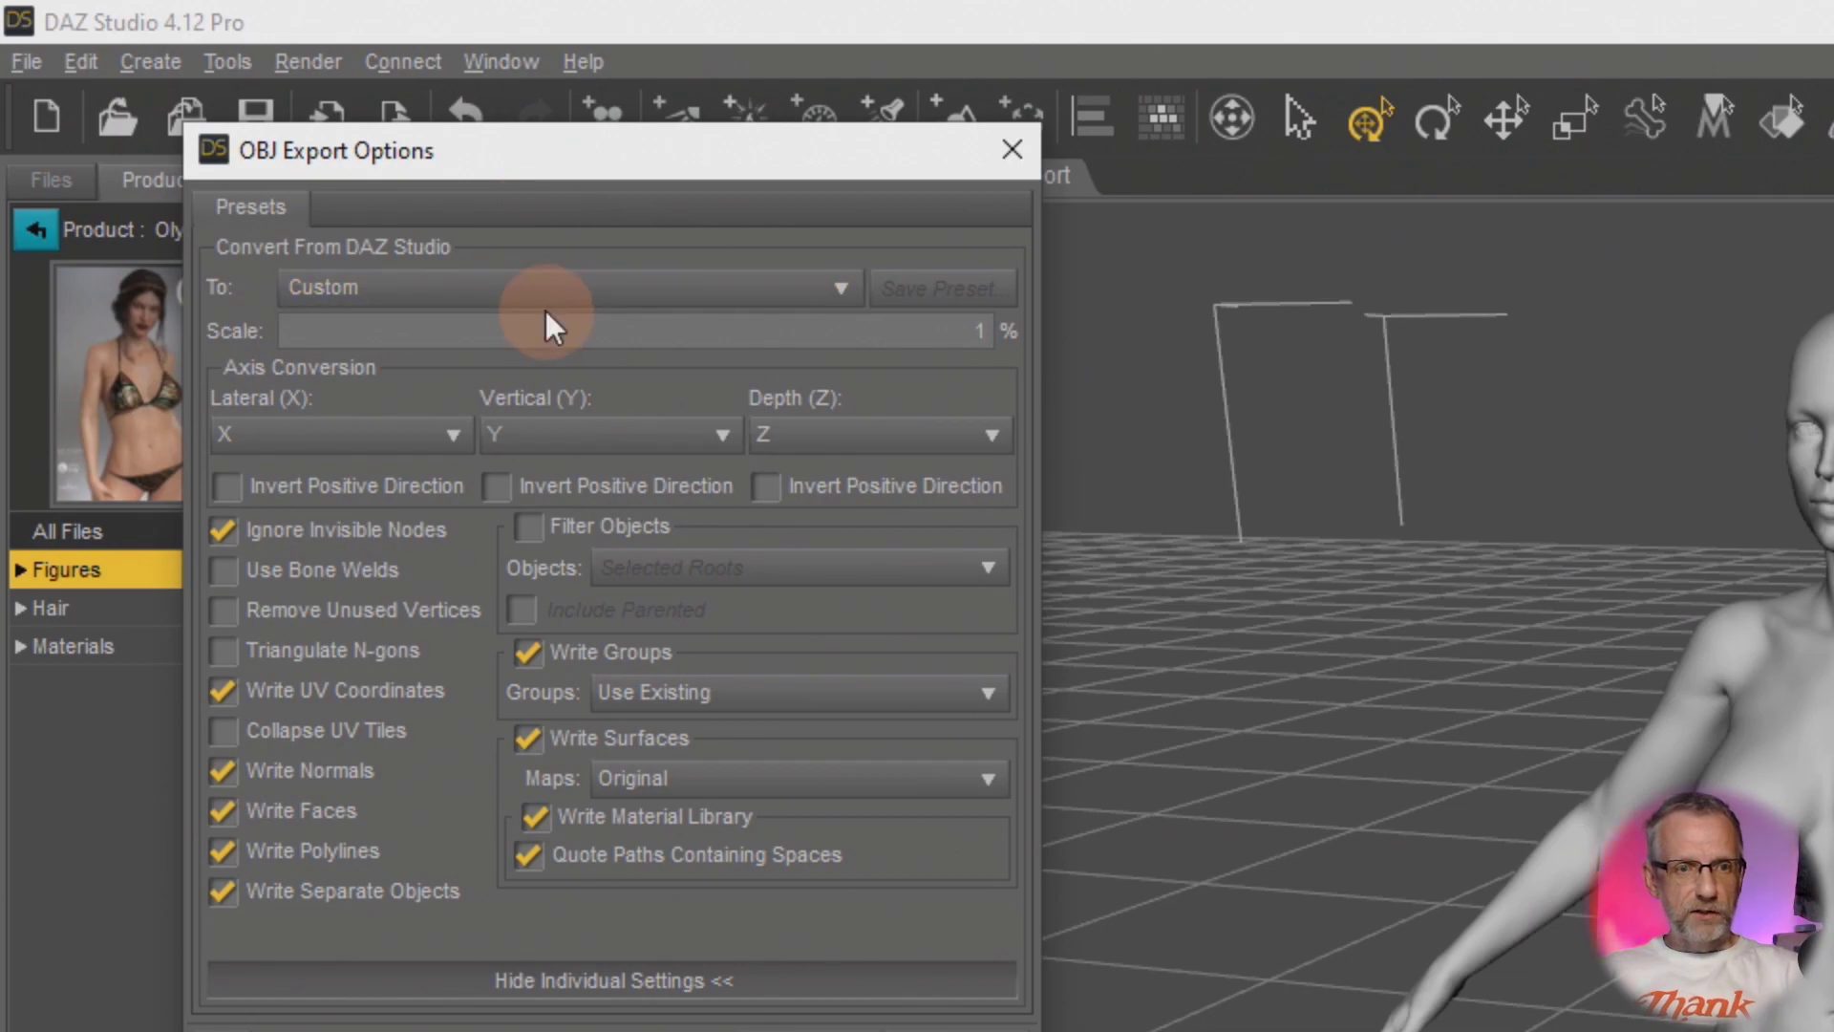
pyautogui.click(548, 301)
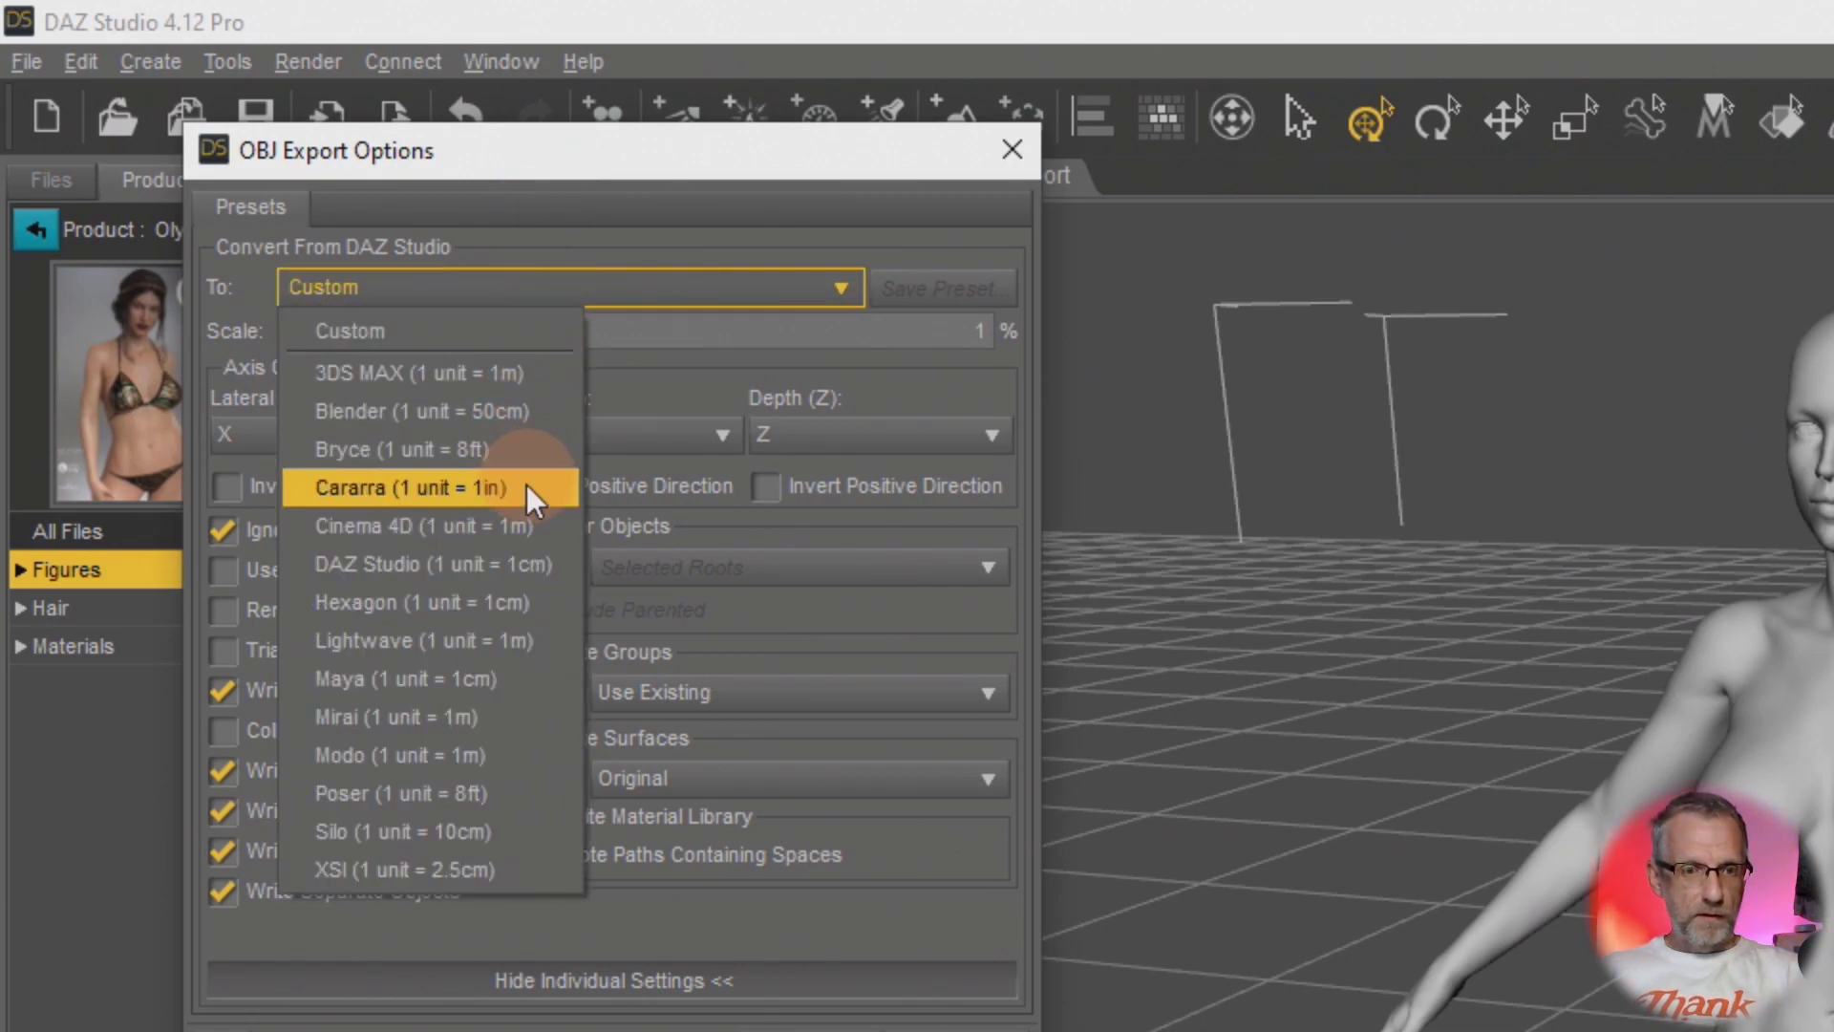
pyautogui.click(531, 563)
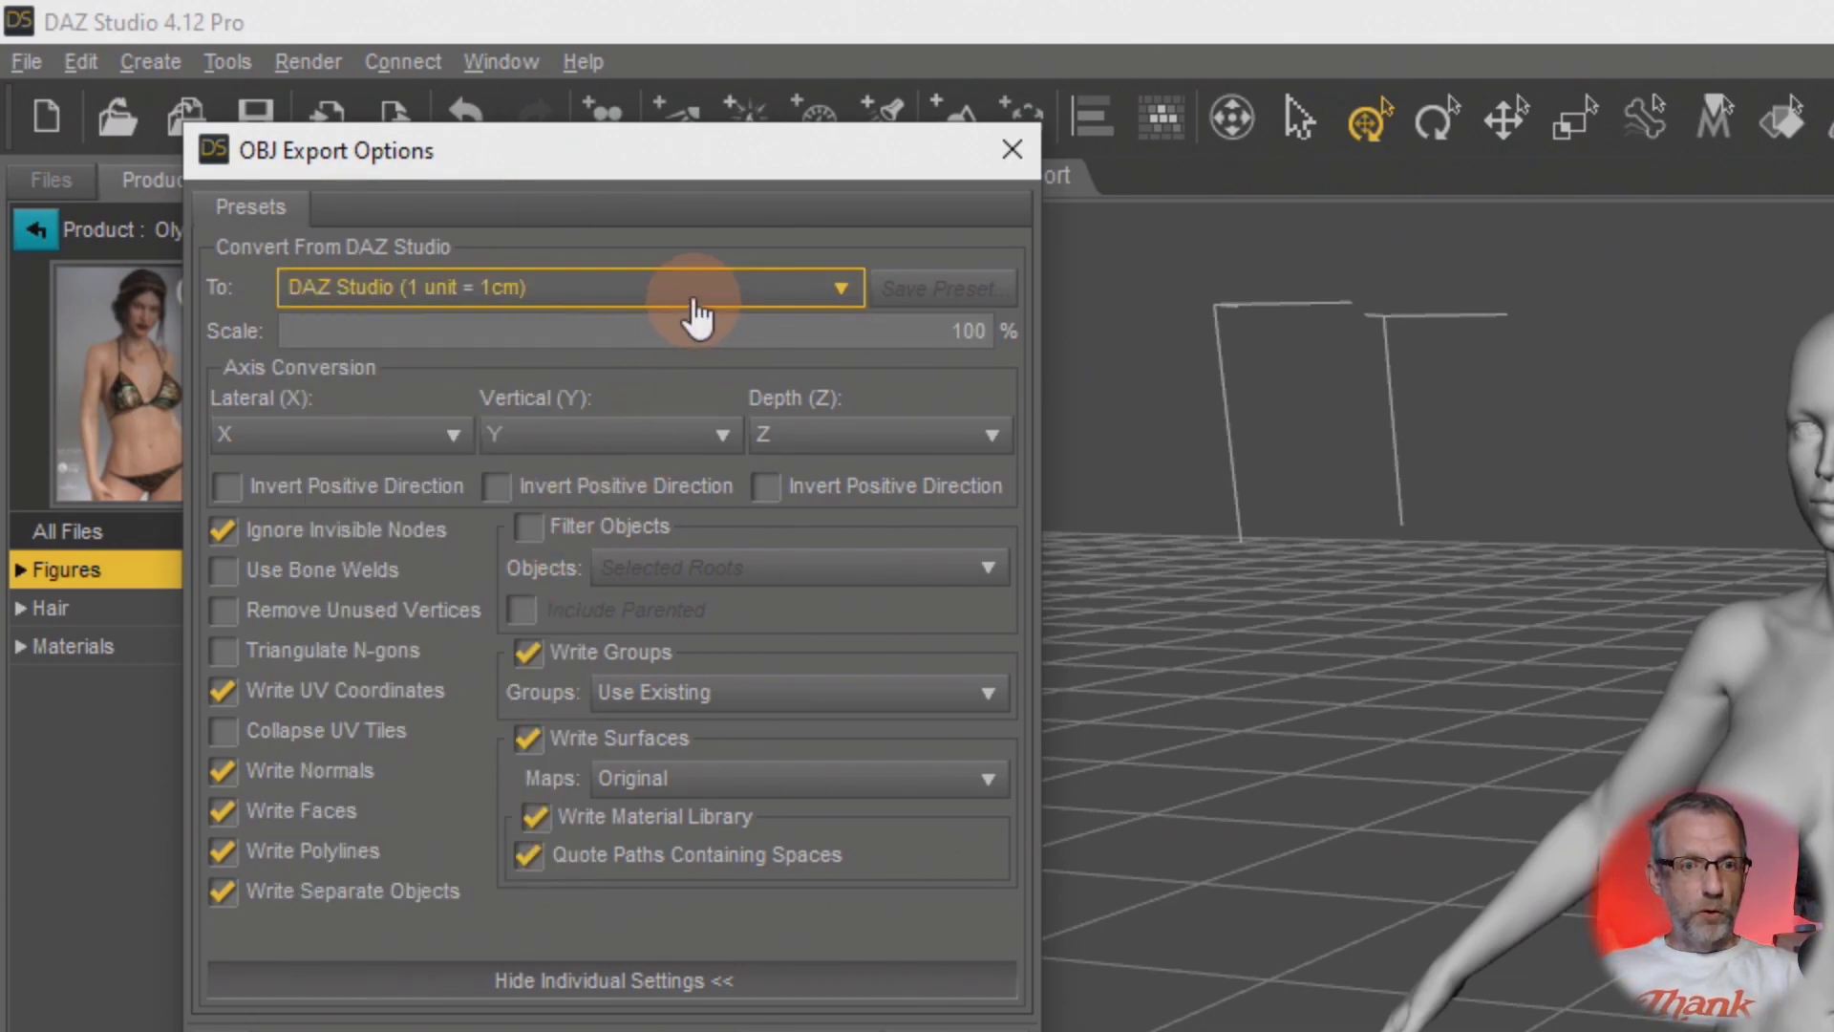
pyautogui.click(696, 294)
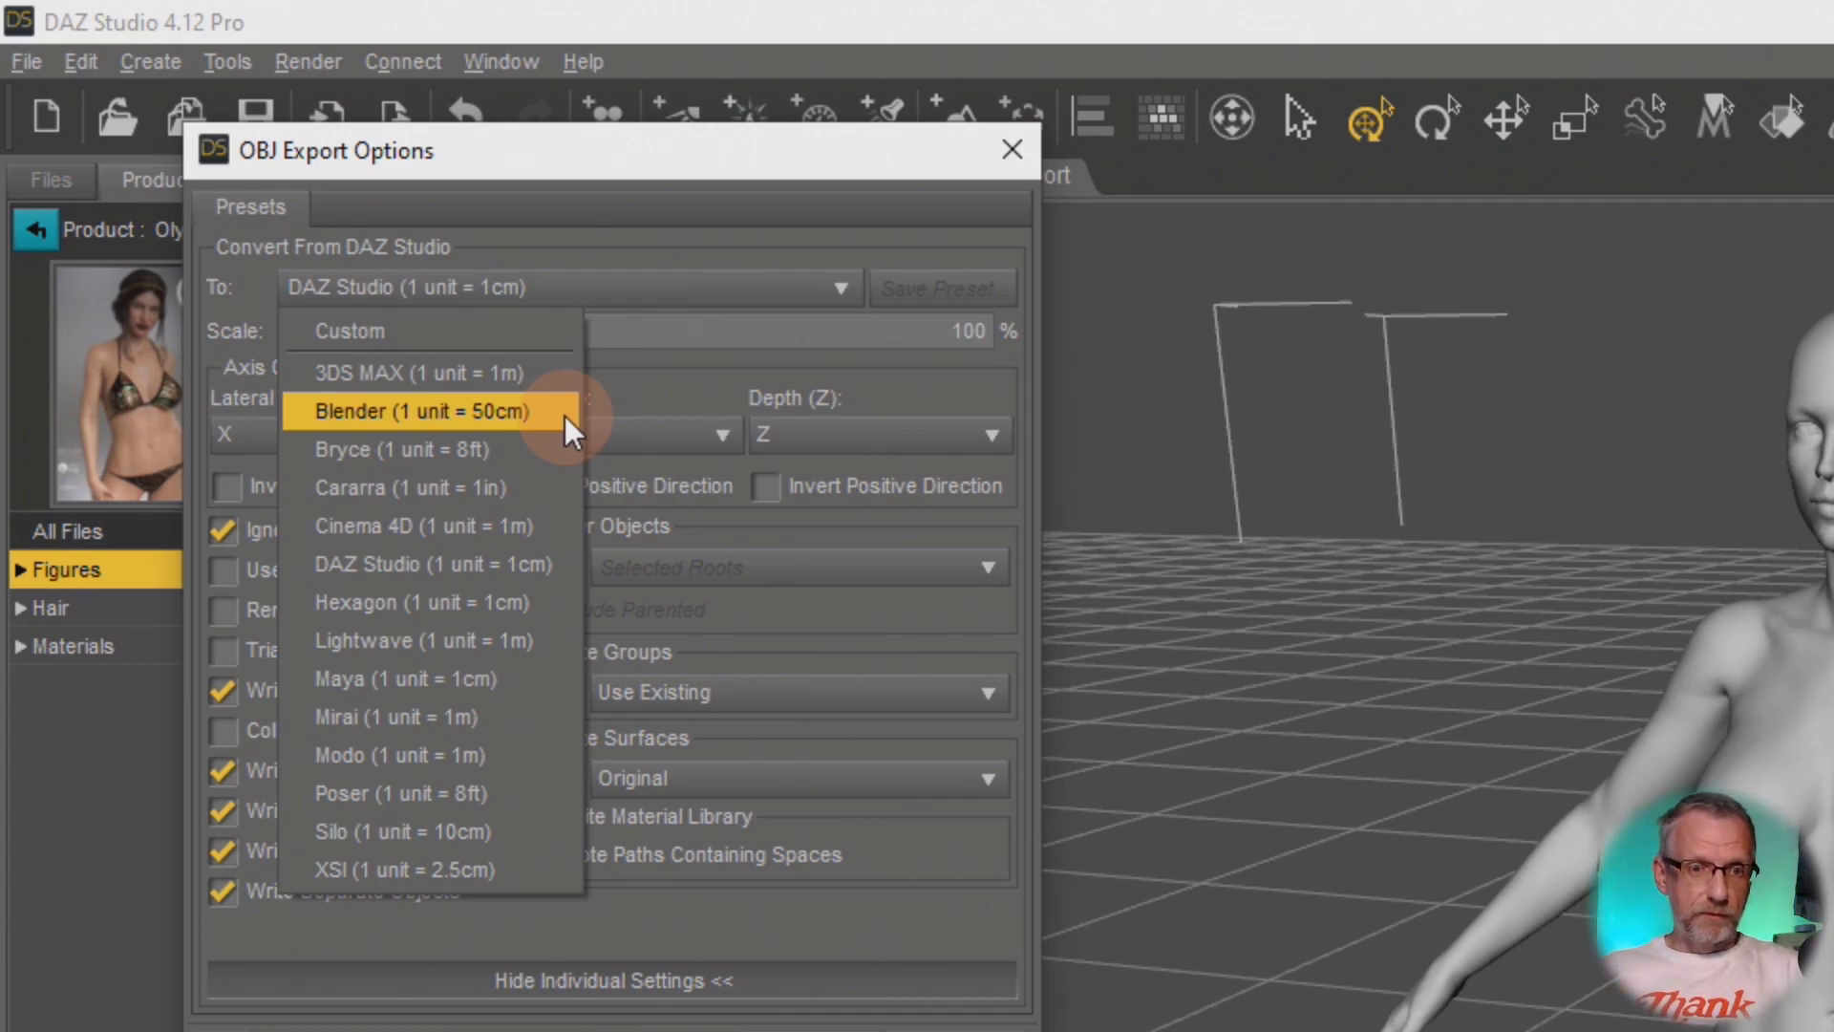
pyautogui.click(540, 575)
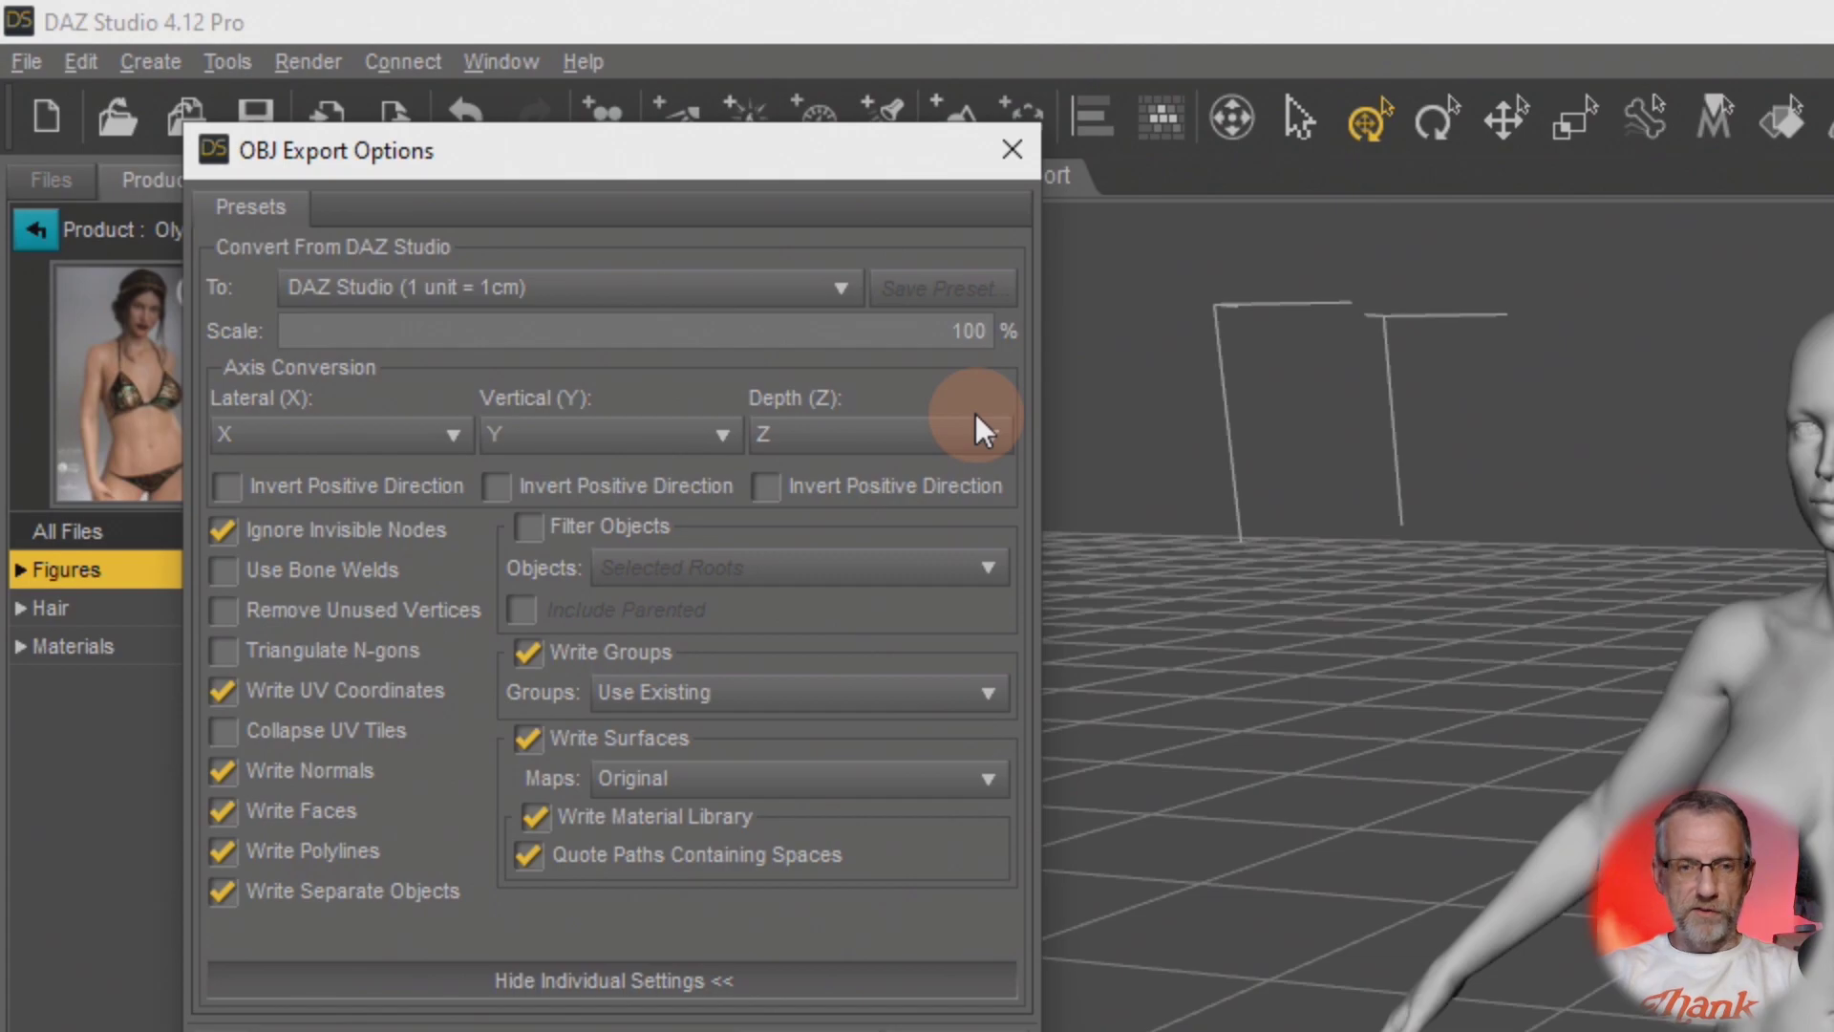
pyautogui.write('1')
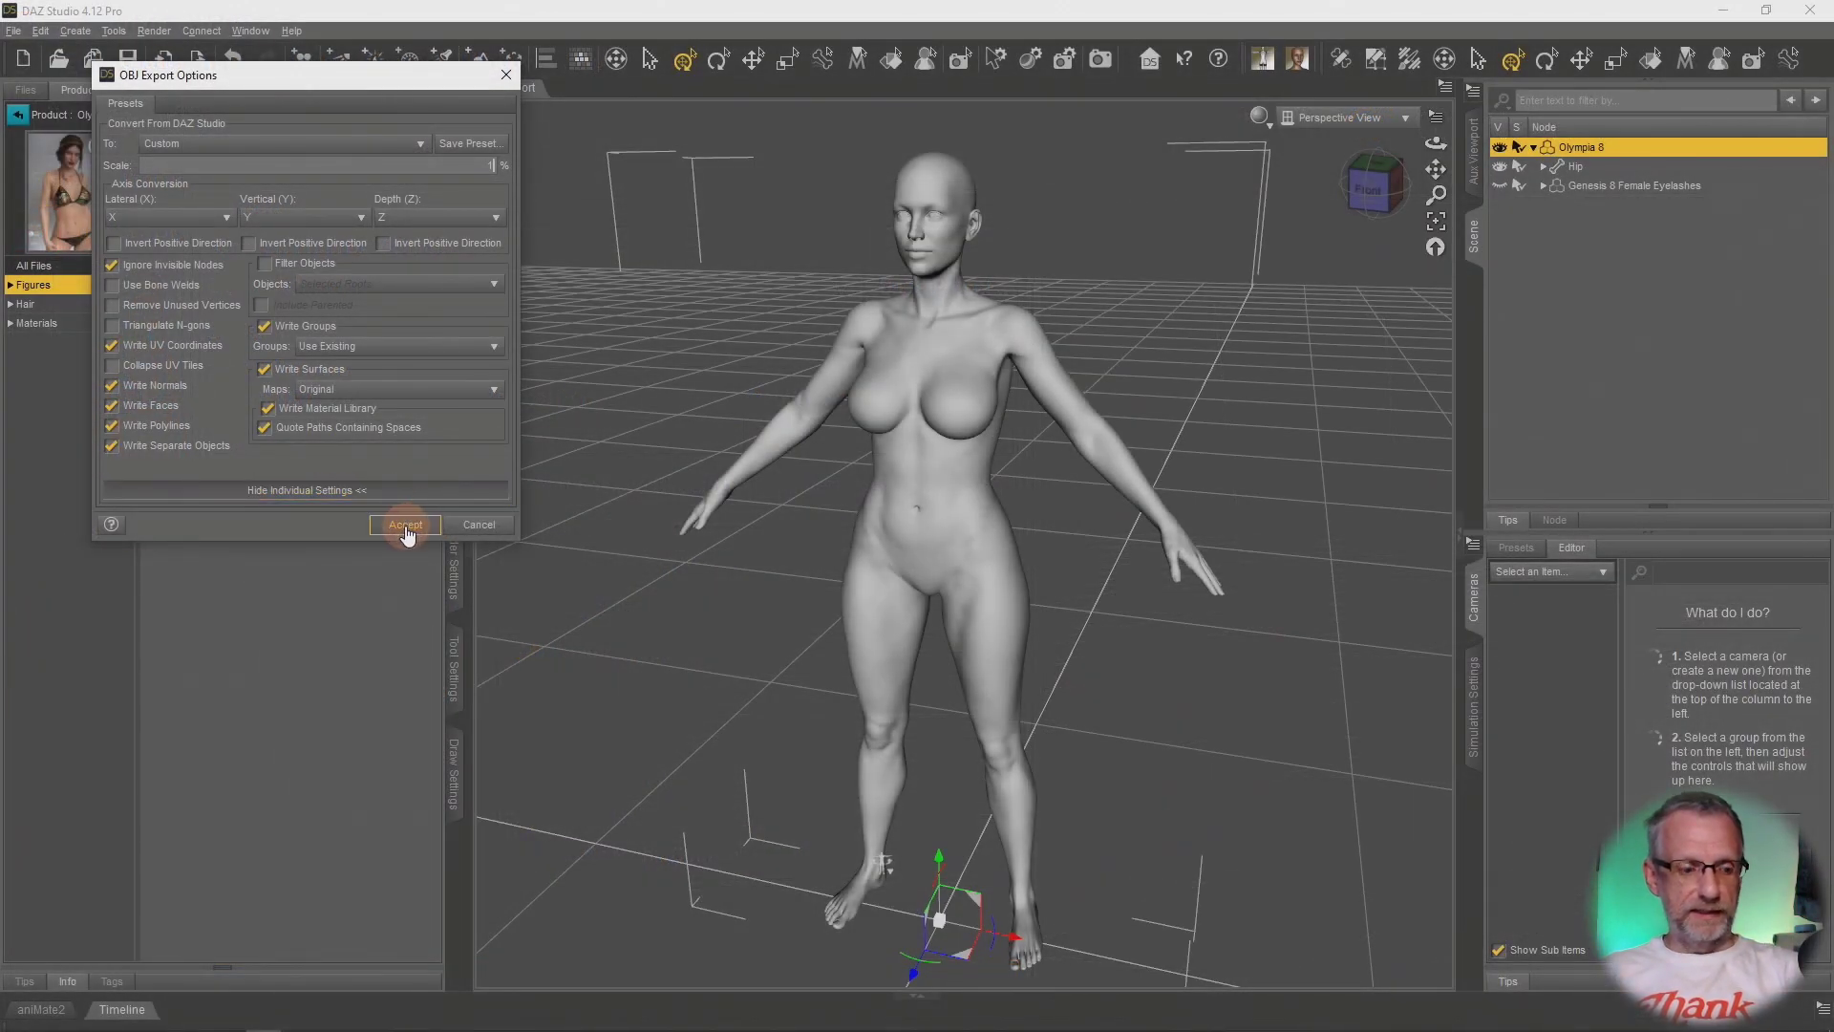
pyautogui.click(407, 528)
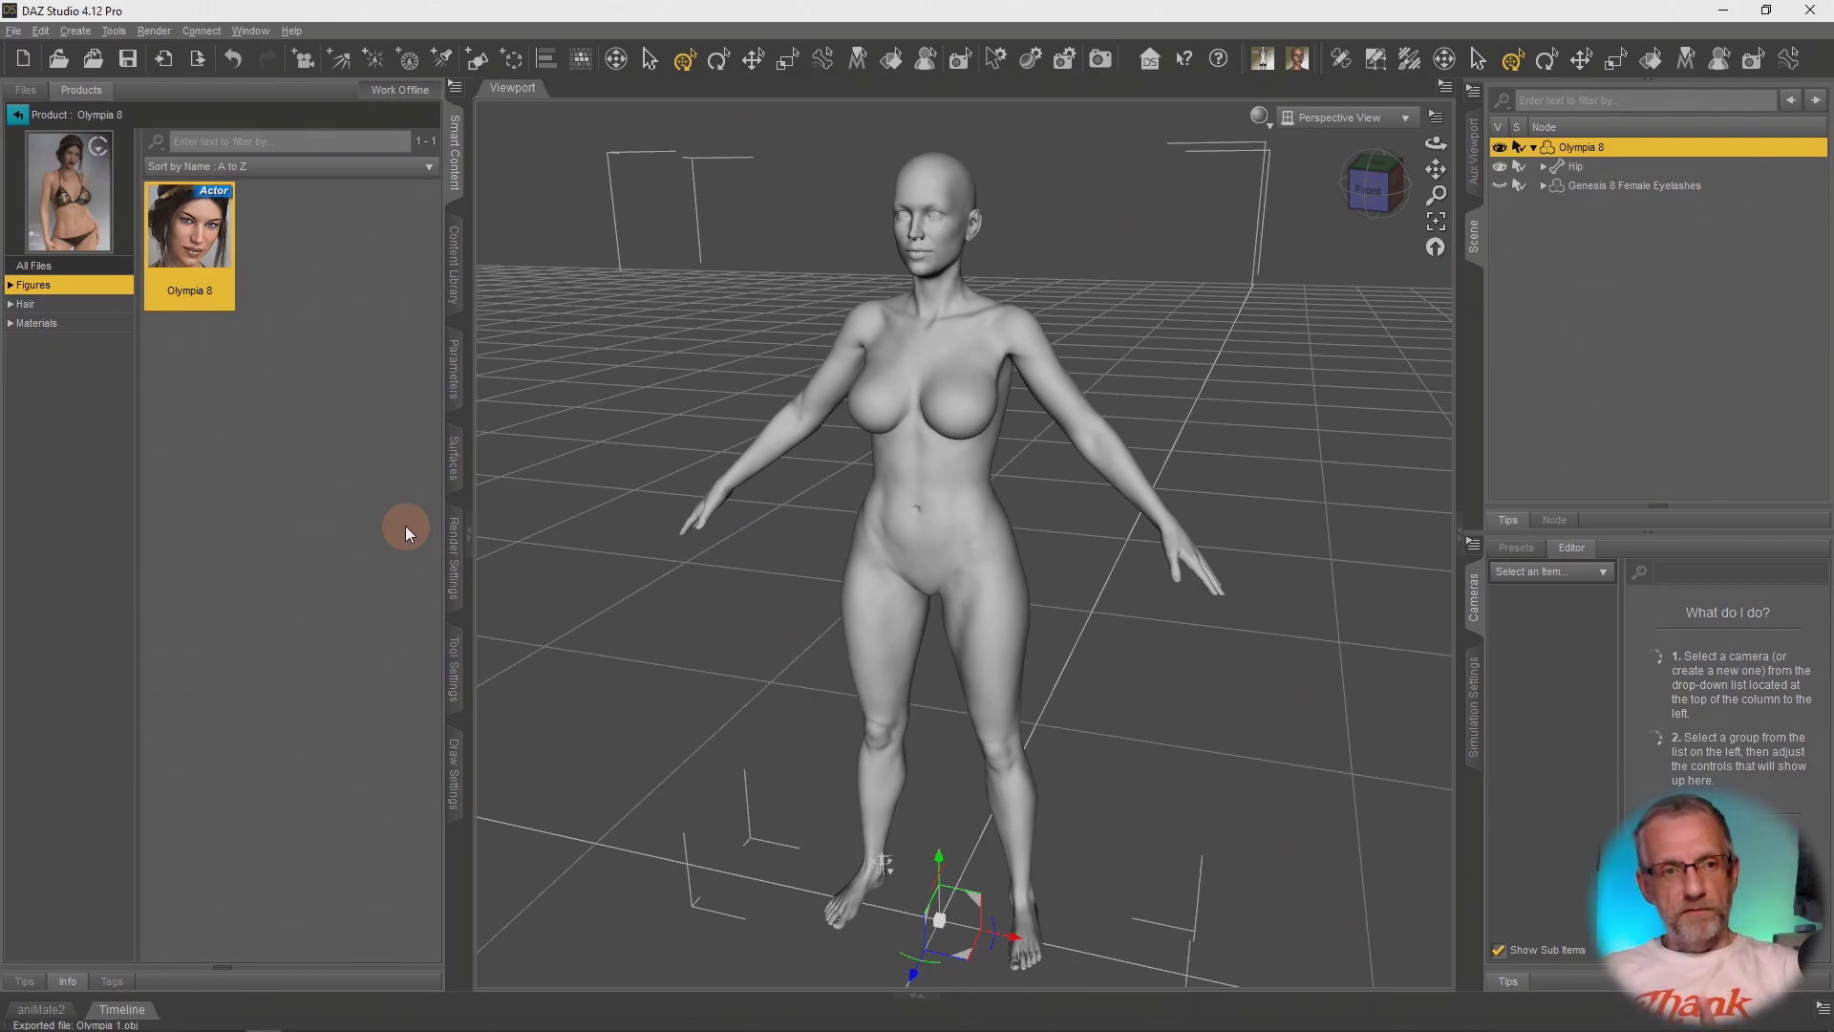
# Apply the Olympa 8 Pose preset from the Content Library and check the hands-on-hips stance.
pyautogui.click(455, 283)
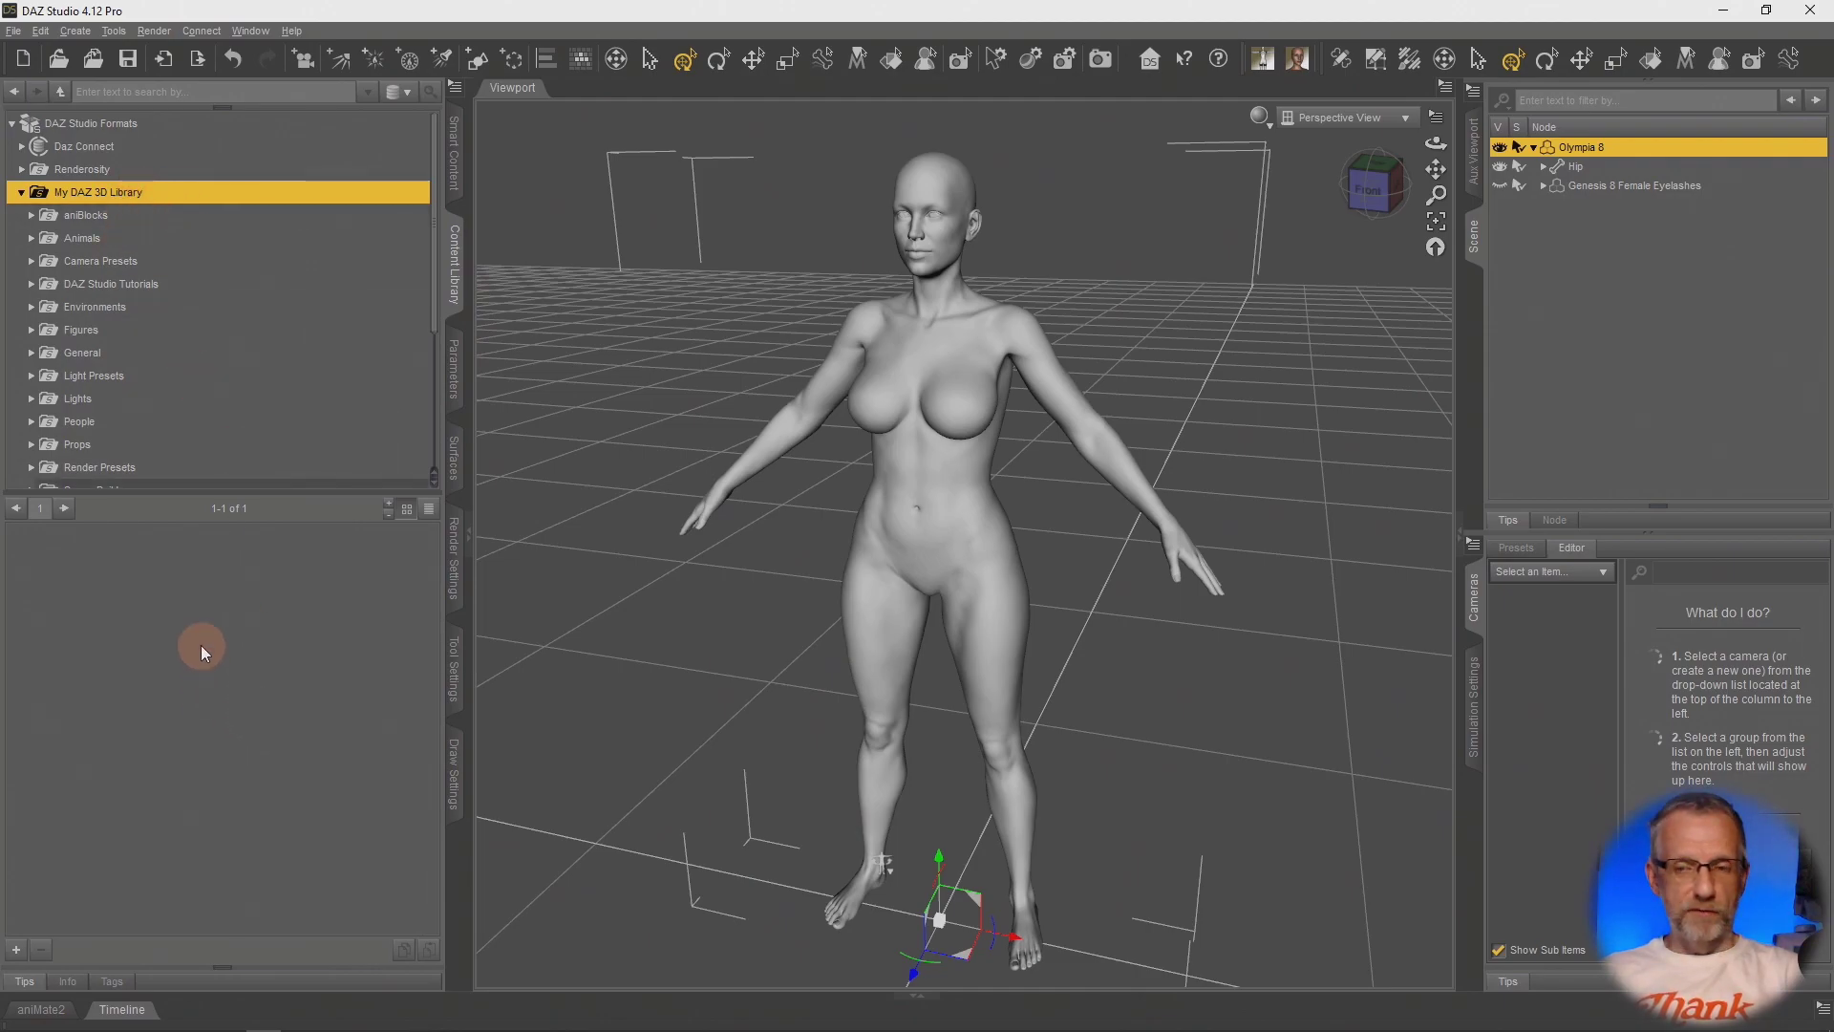
pyautogui.doubleClick(79, 587)
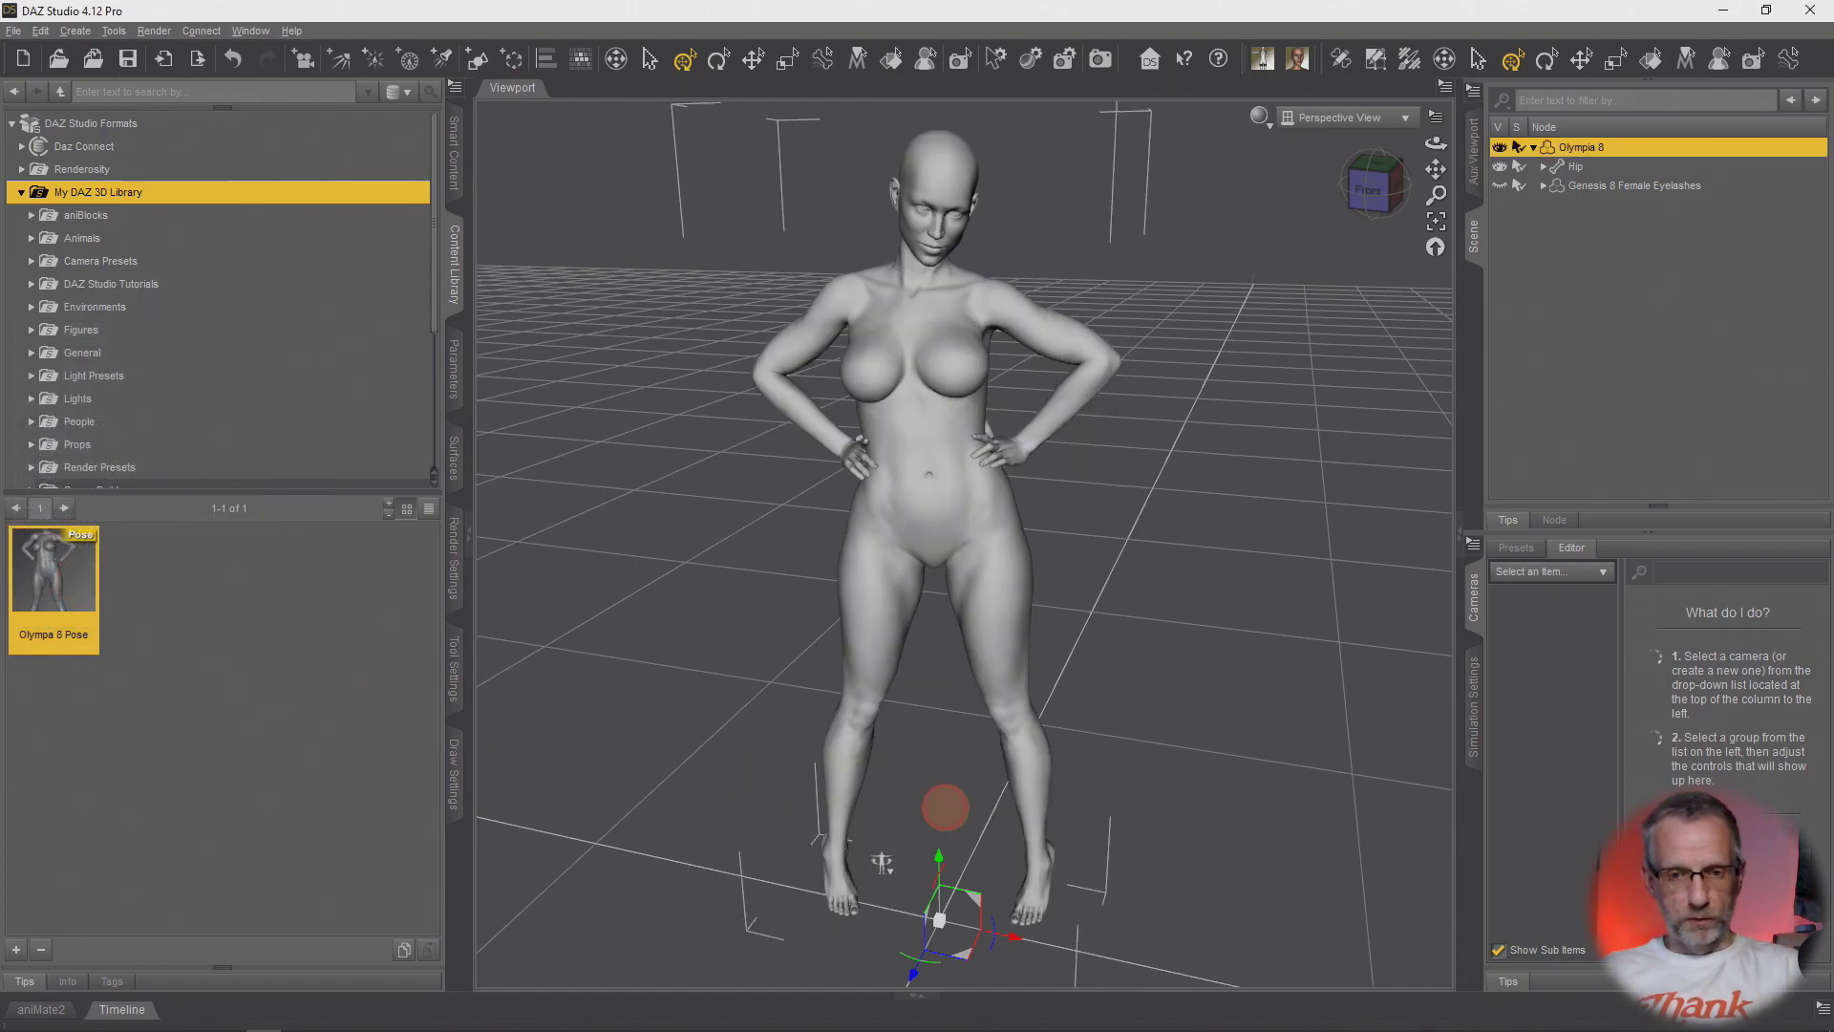
pyautogui.keyDown('alt'); pyautogui.moveTo(882, 861); pyautogui.dragTo(887, 878); pyautogui.keyUp('alt')
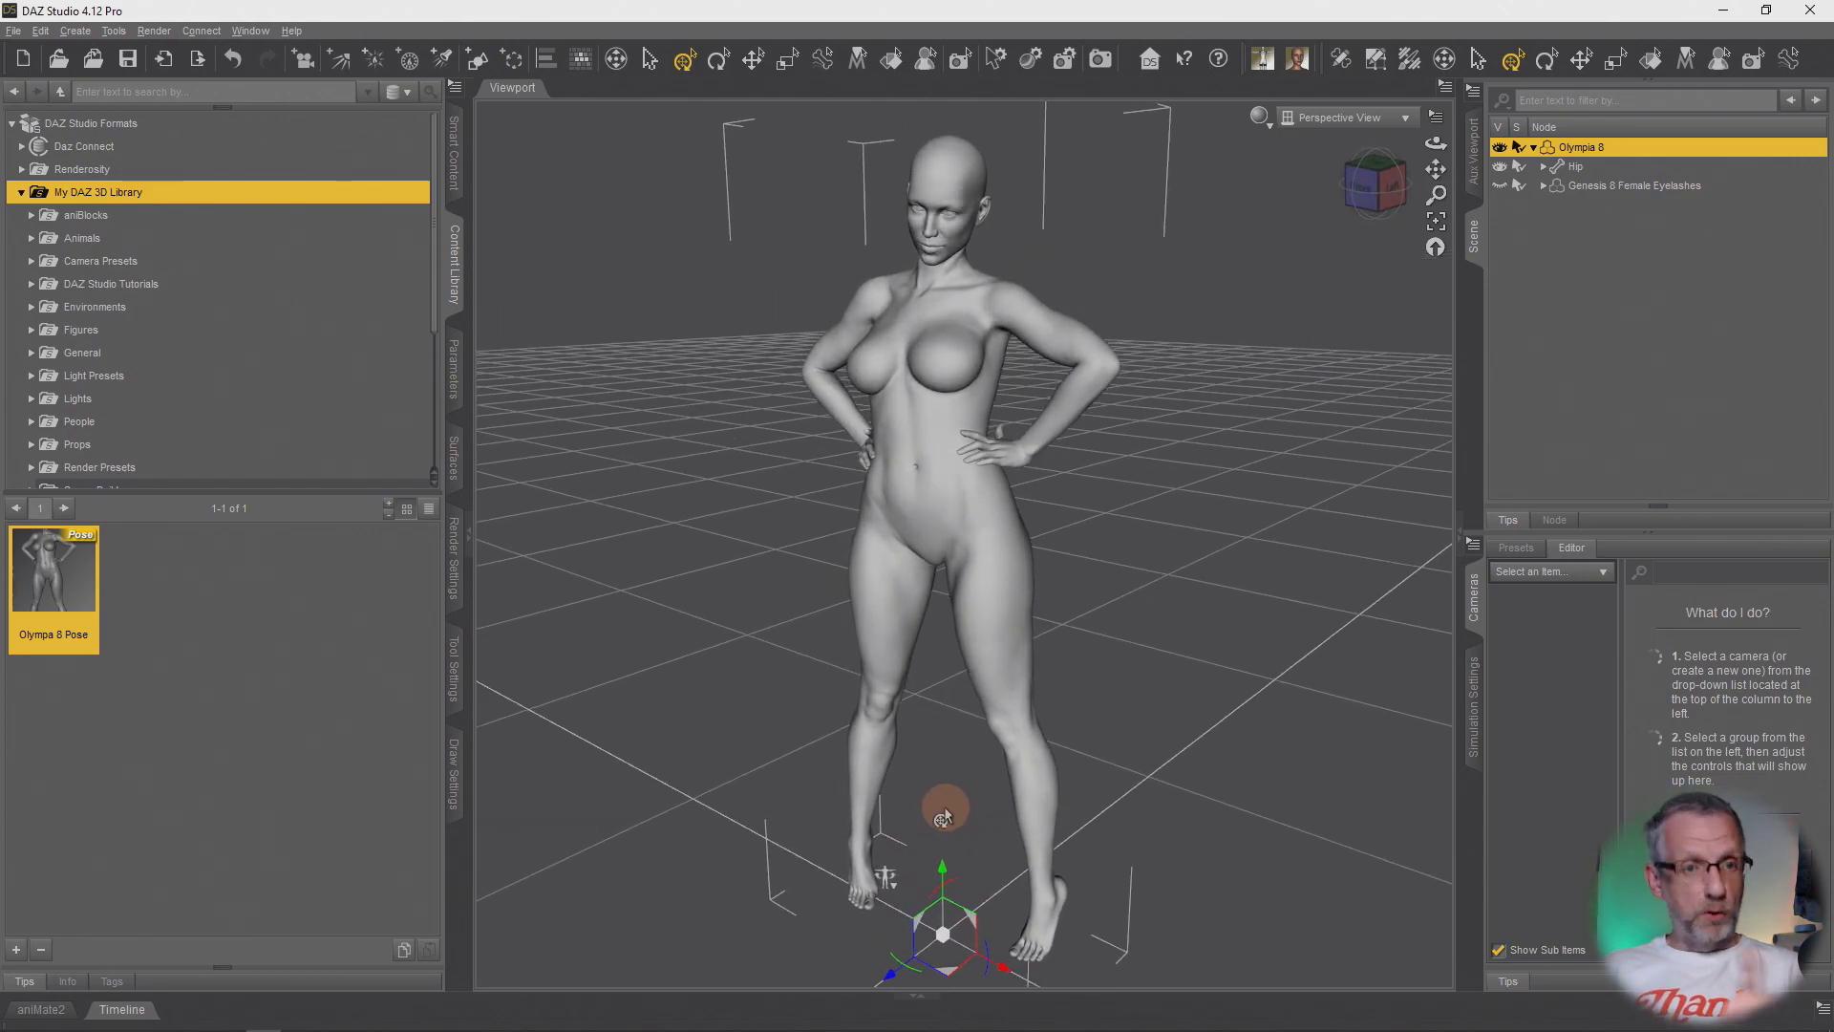
# Export the hands-on-hips figure as Olympia 2.obj, replacing the existing file, then switch to Blender.
pyautogui.click(13, 31)
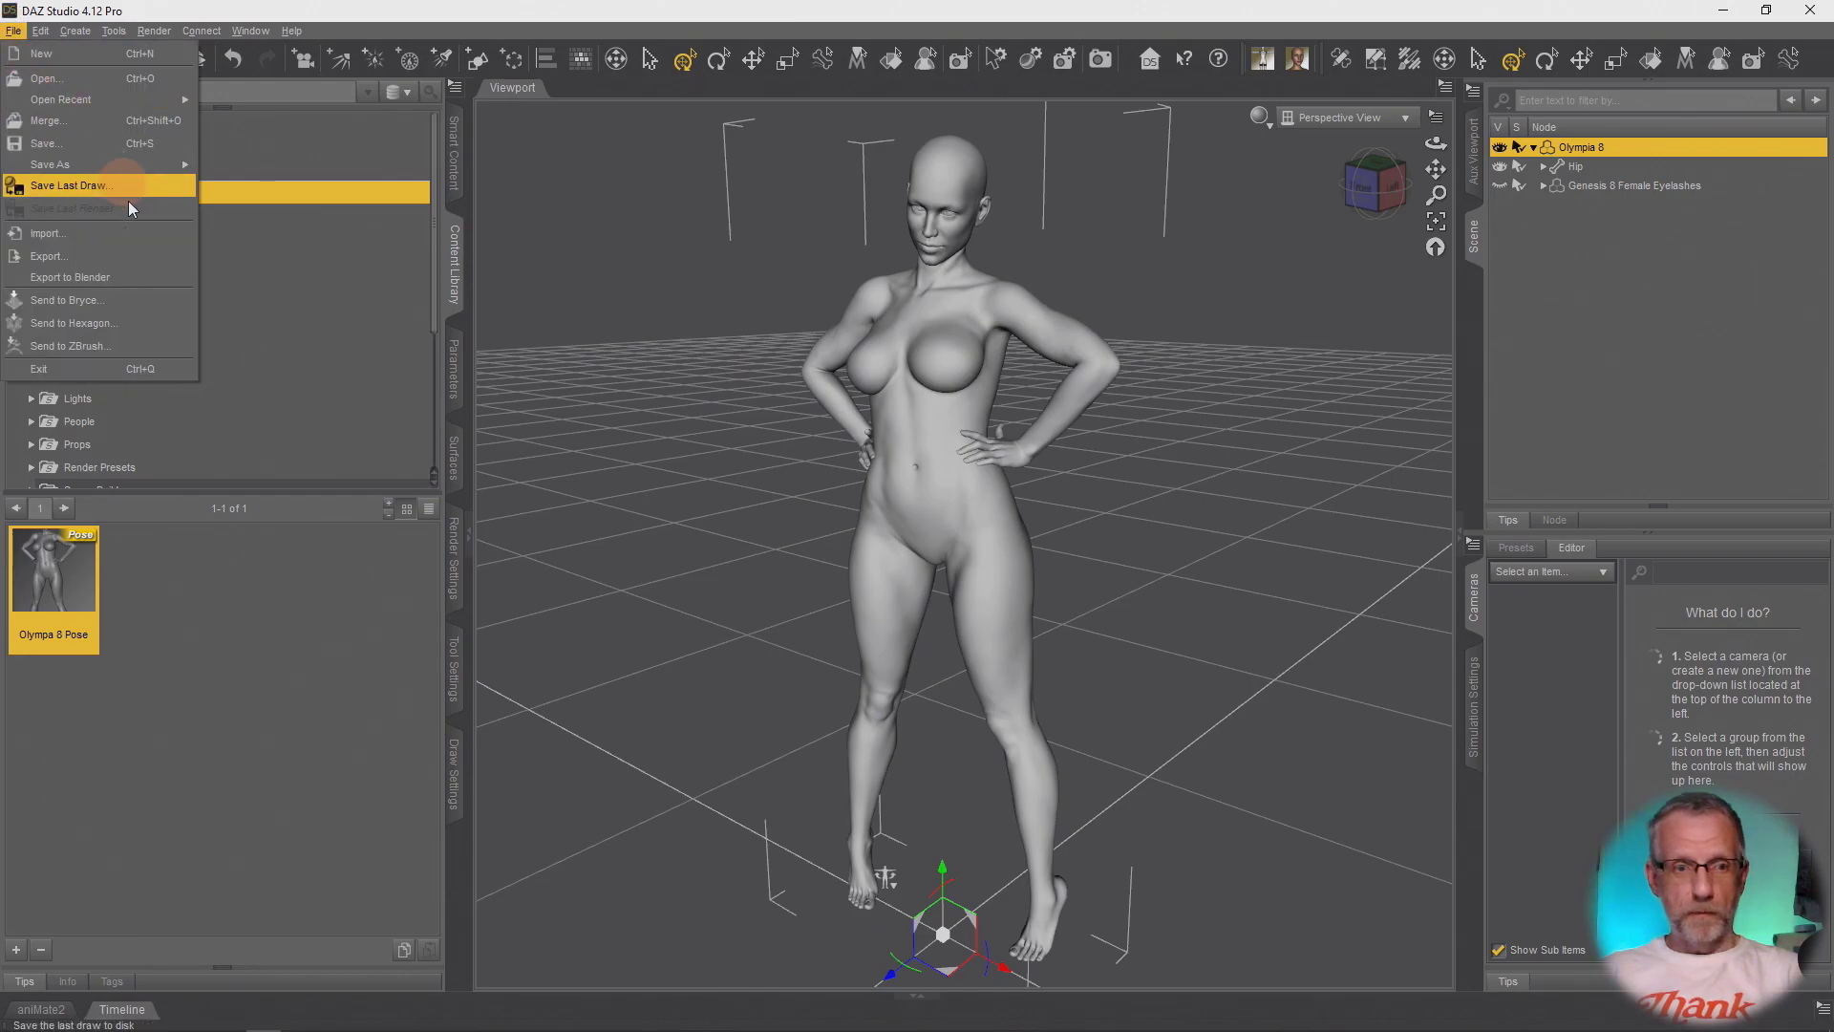
pyautogui.click(148, 261)
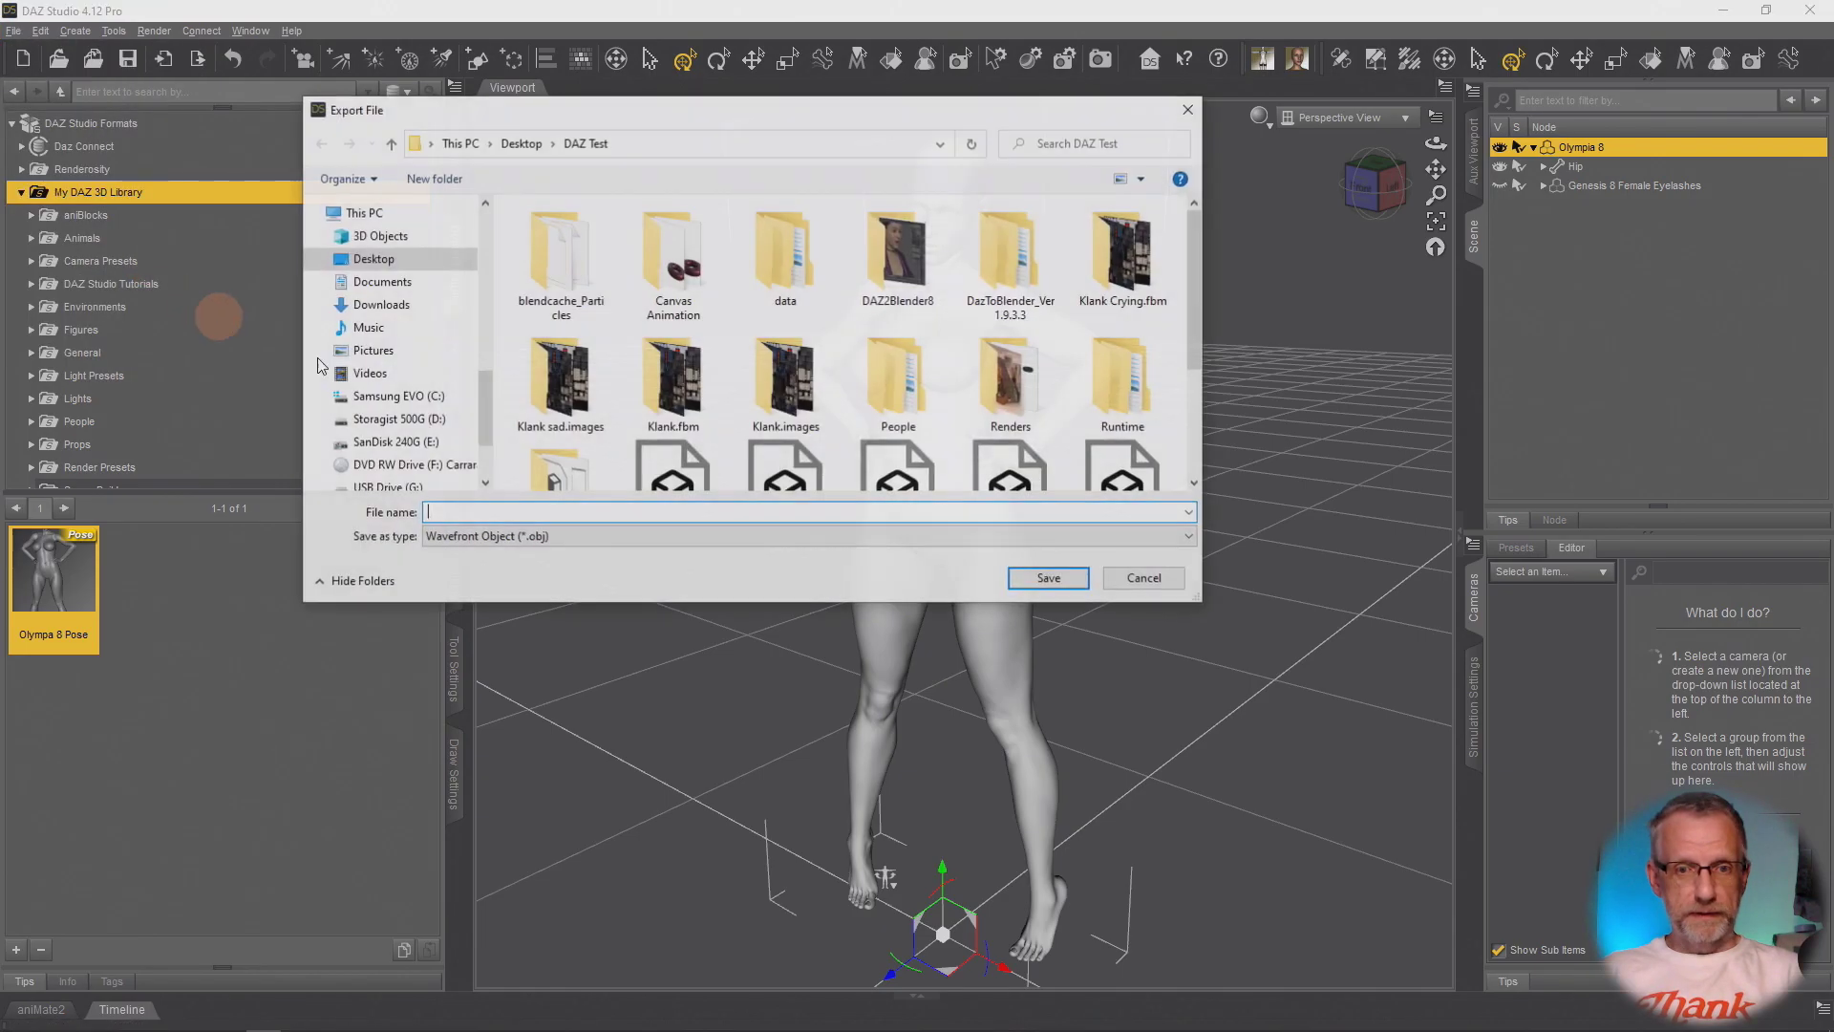
pyautogui.write('Ol')
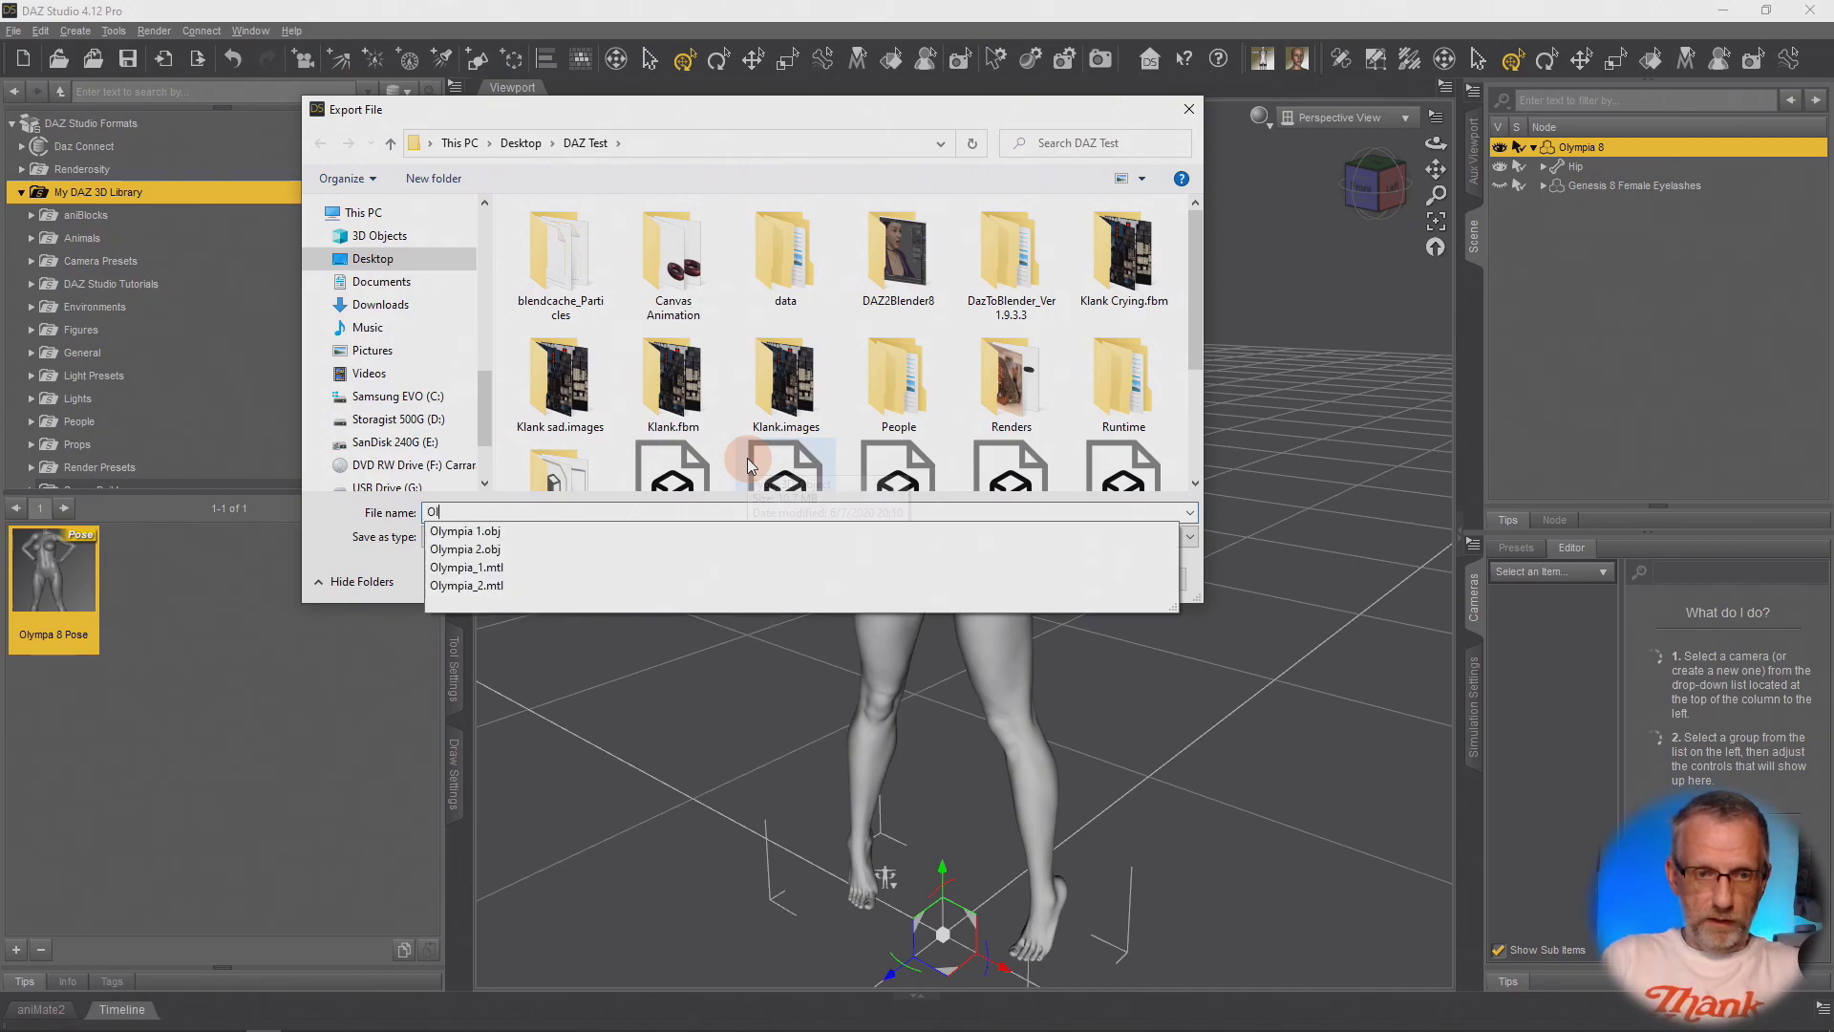
pyautogui.press('Down')
pyautogui.press('Down')
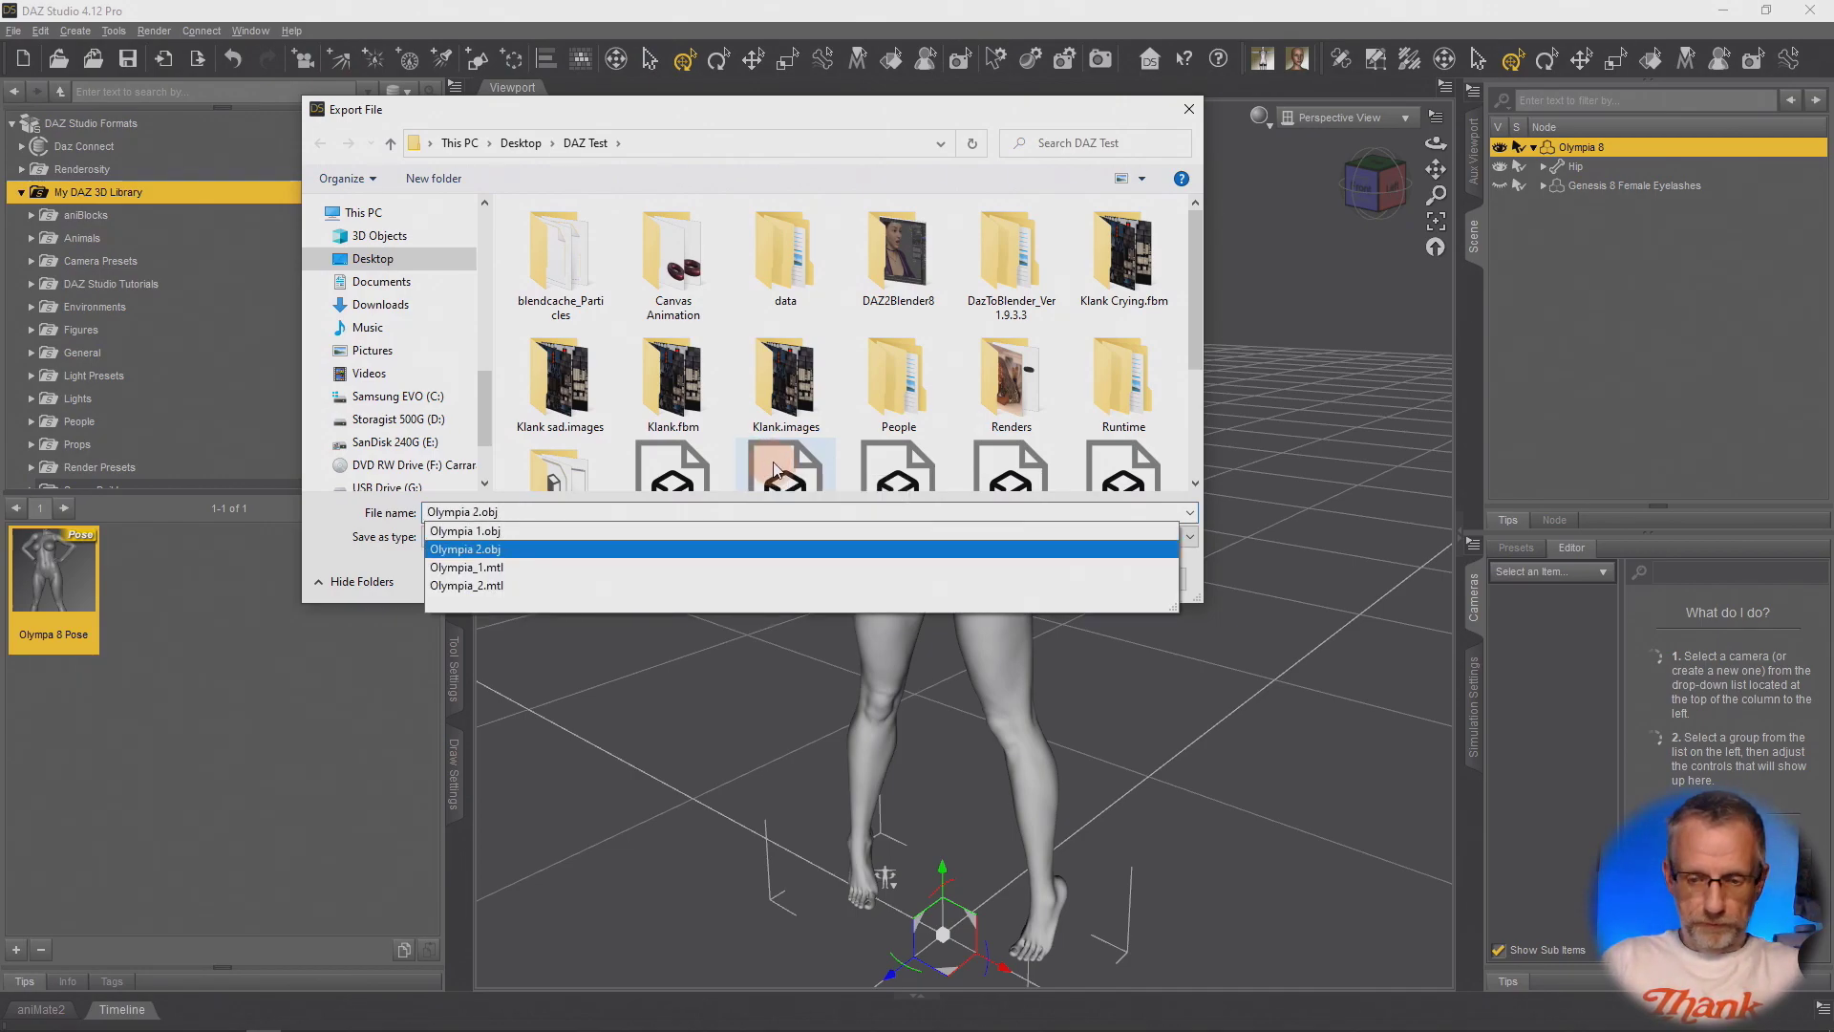
pyautogui.press('Return')
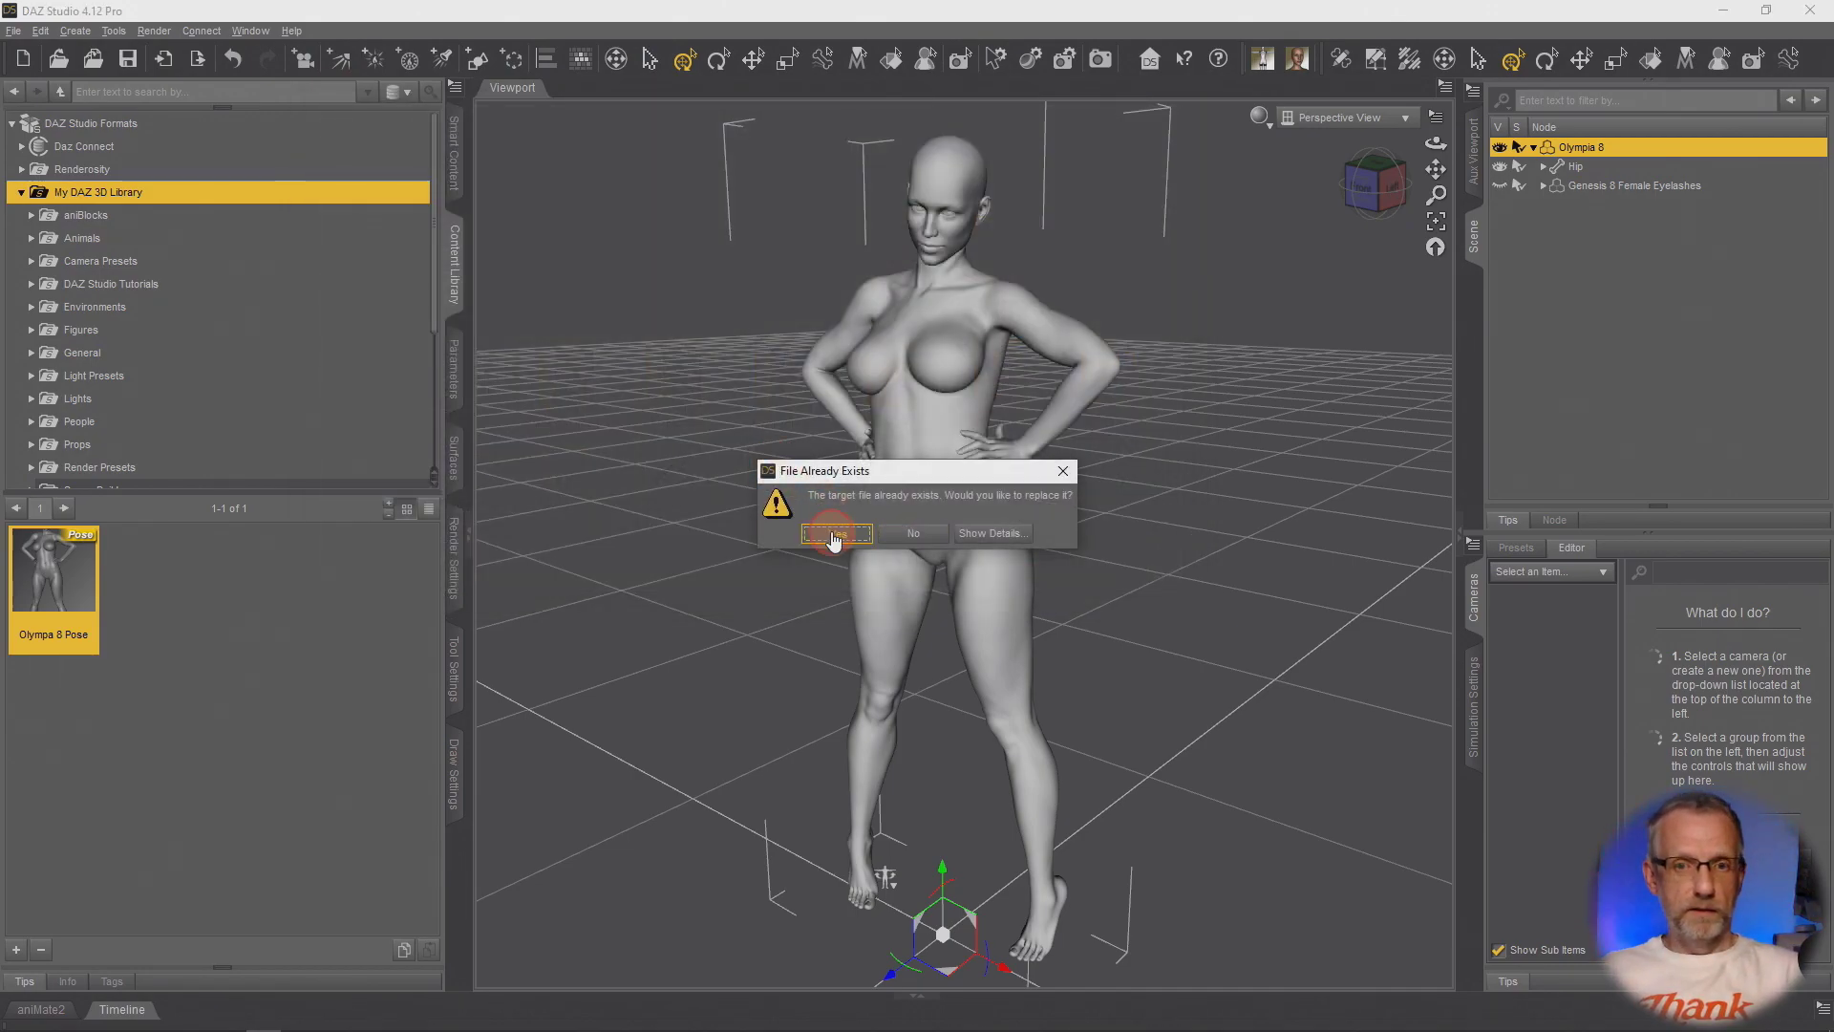
pyautogui.click(834, 535)
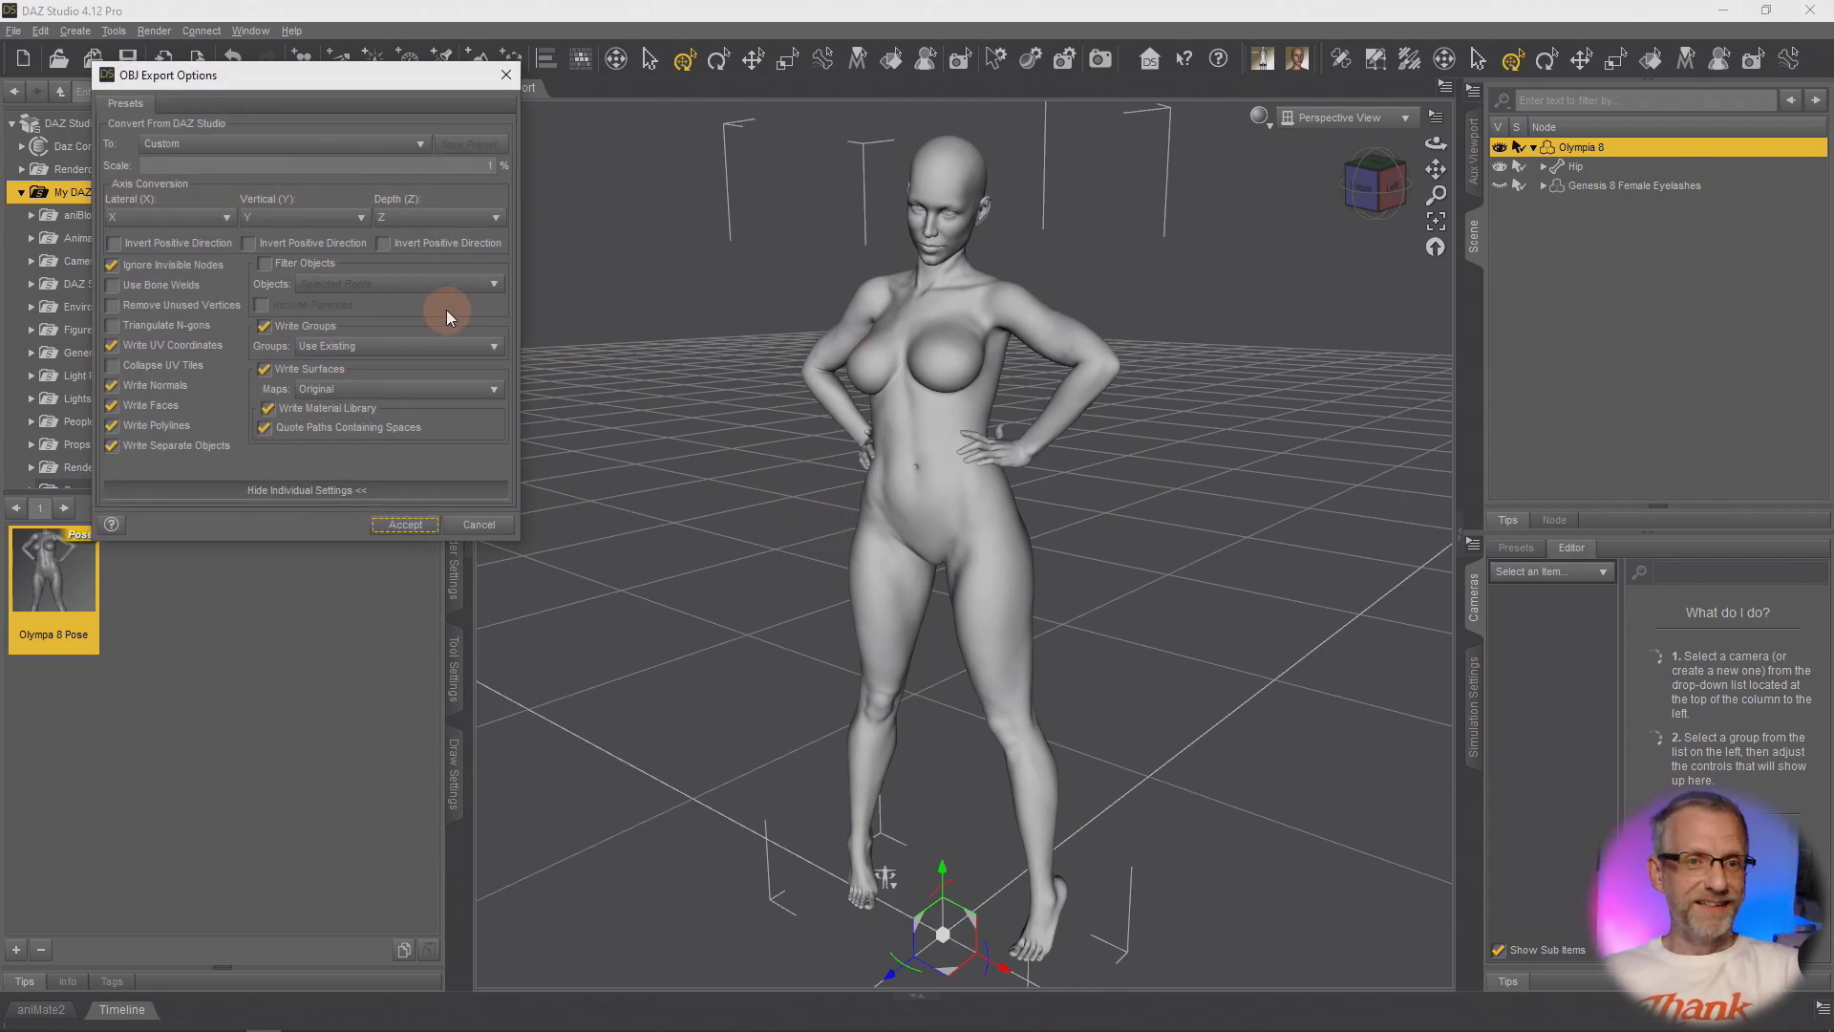
pyautogui.click(406, 524)
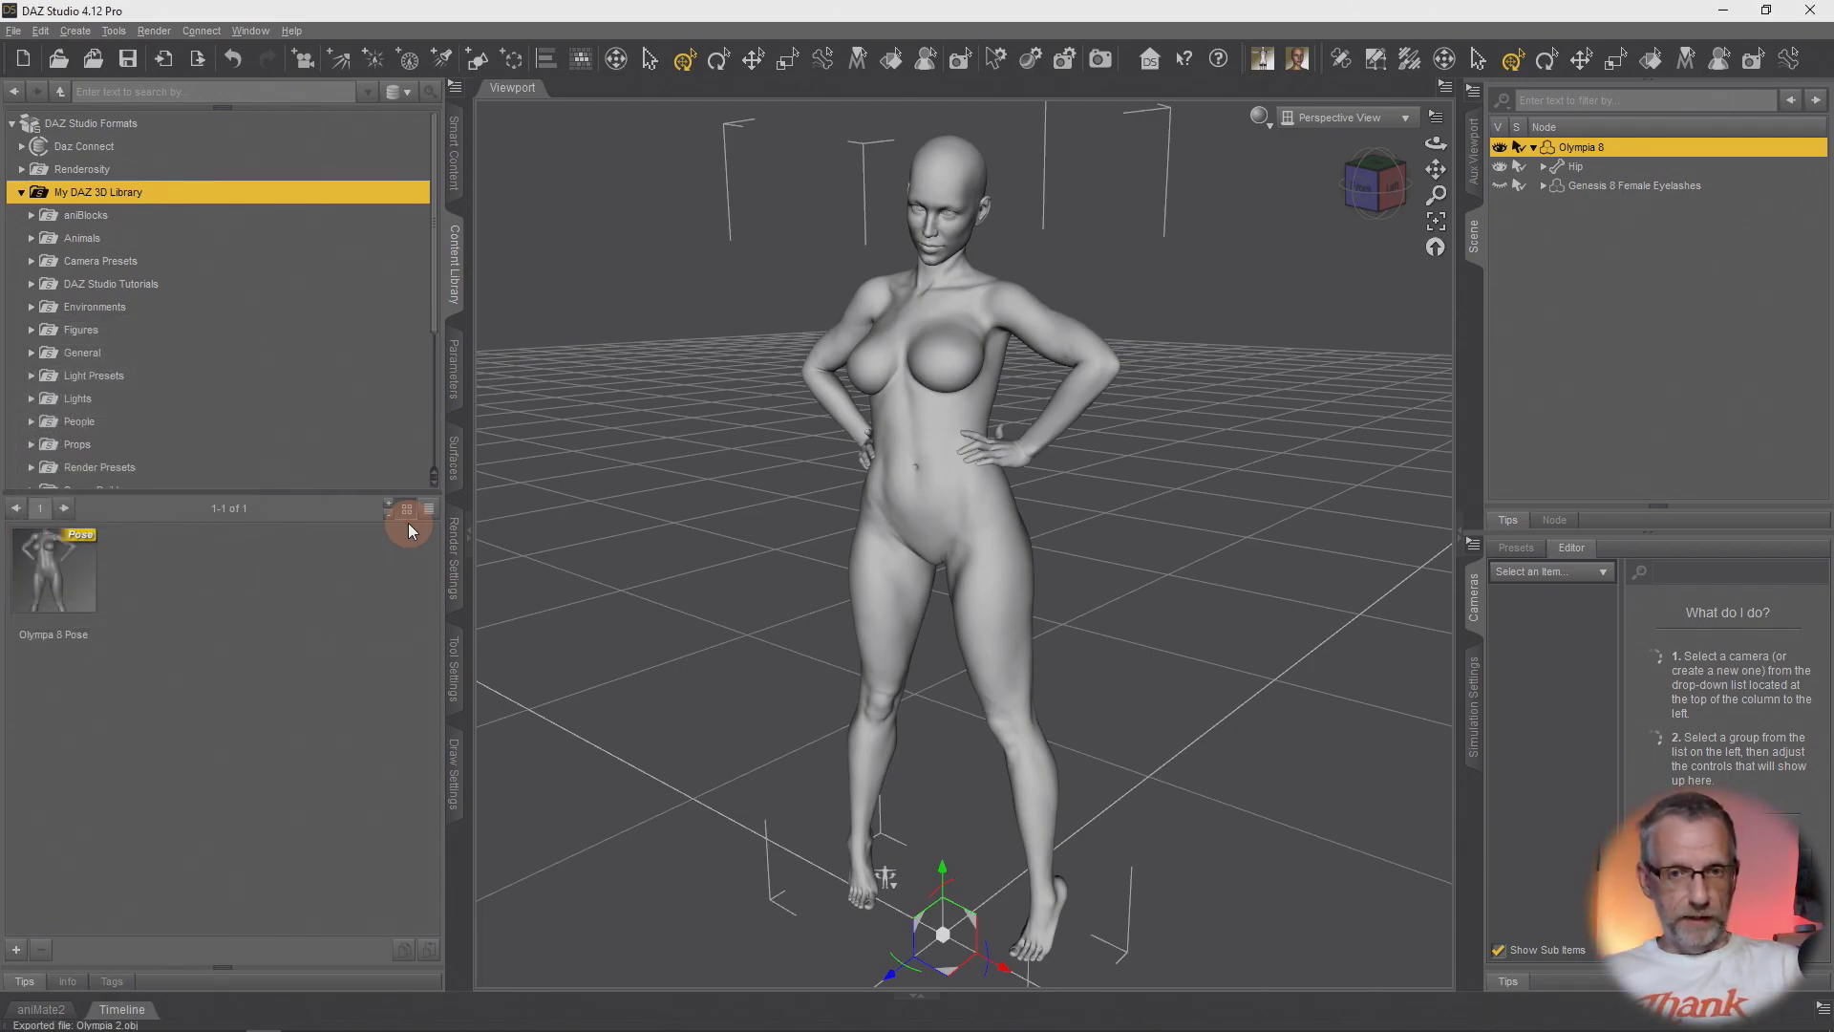
pyautogui.hotkey('alt', 'Tab')
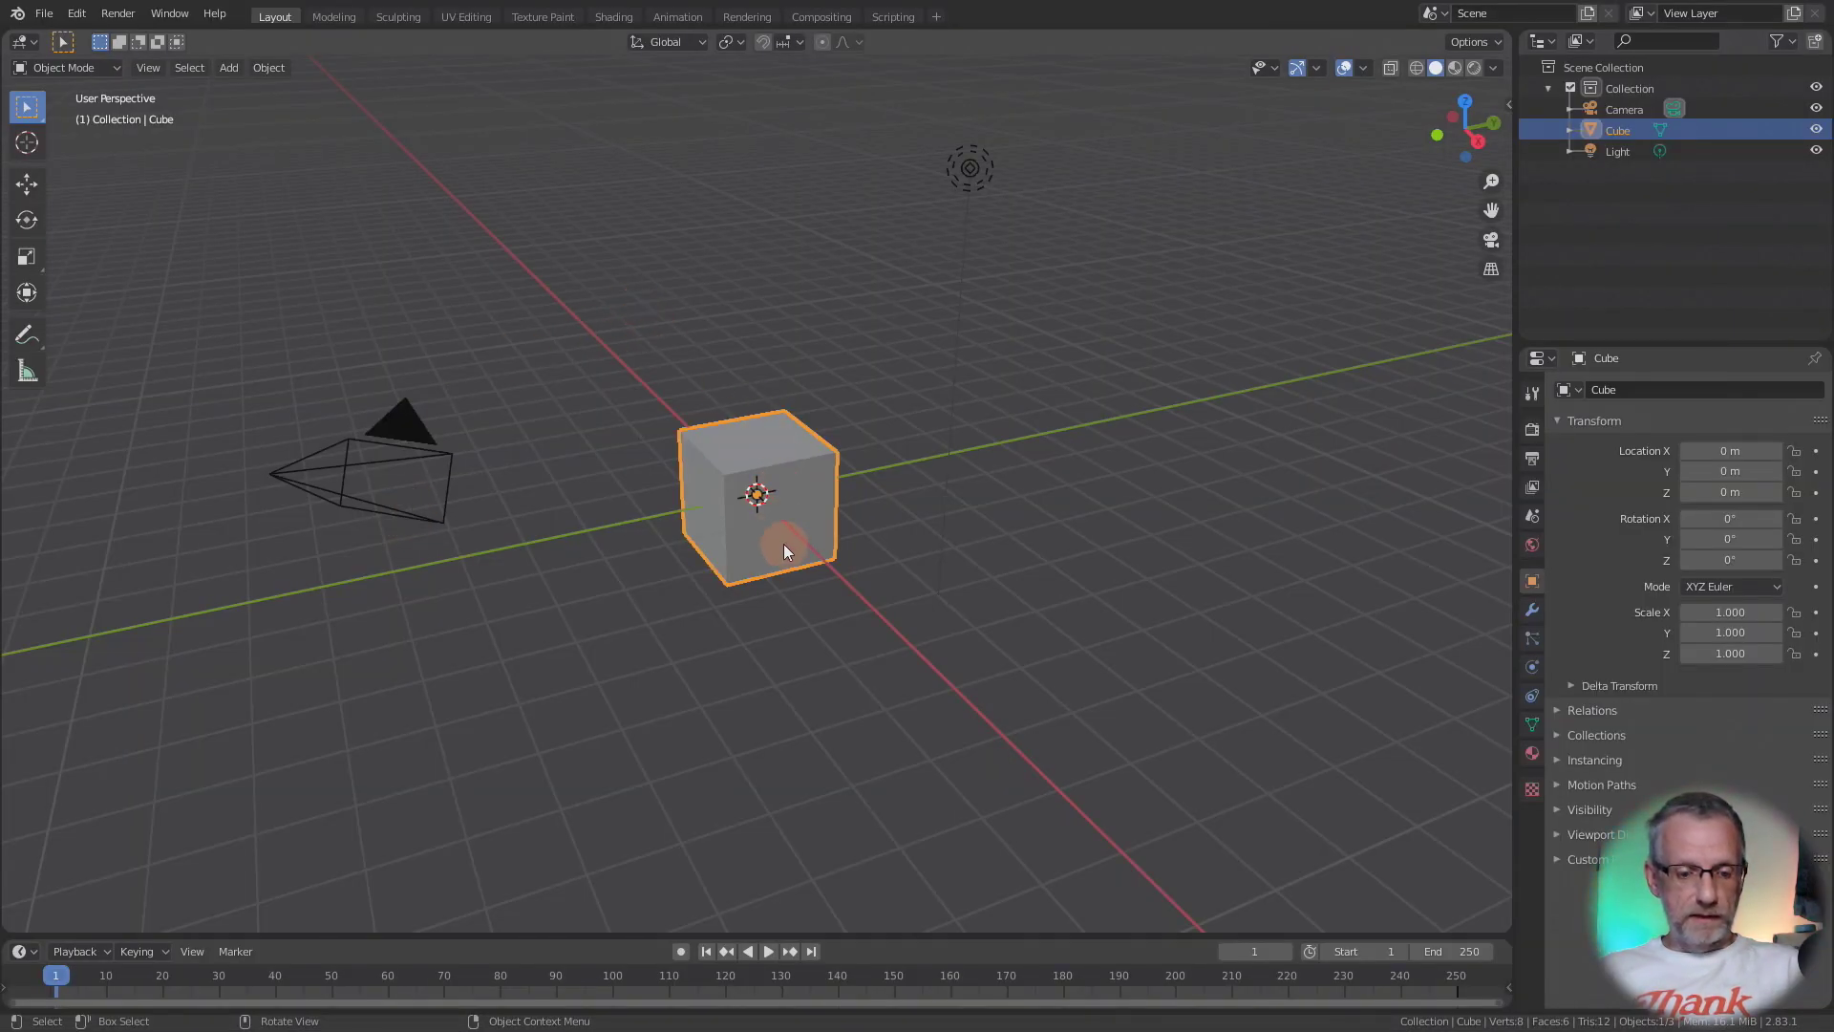
# Delete Blender's default cube and bring up the File > Import formats.
pyautogui.press('x')
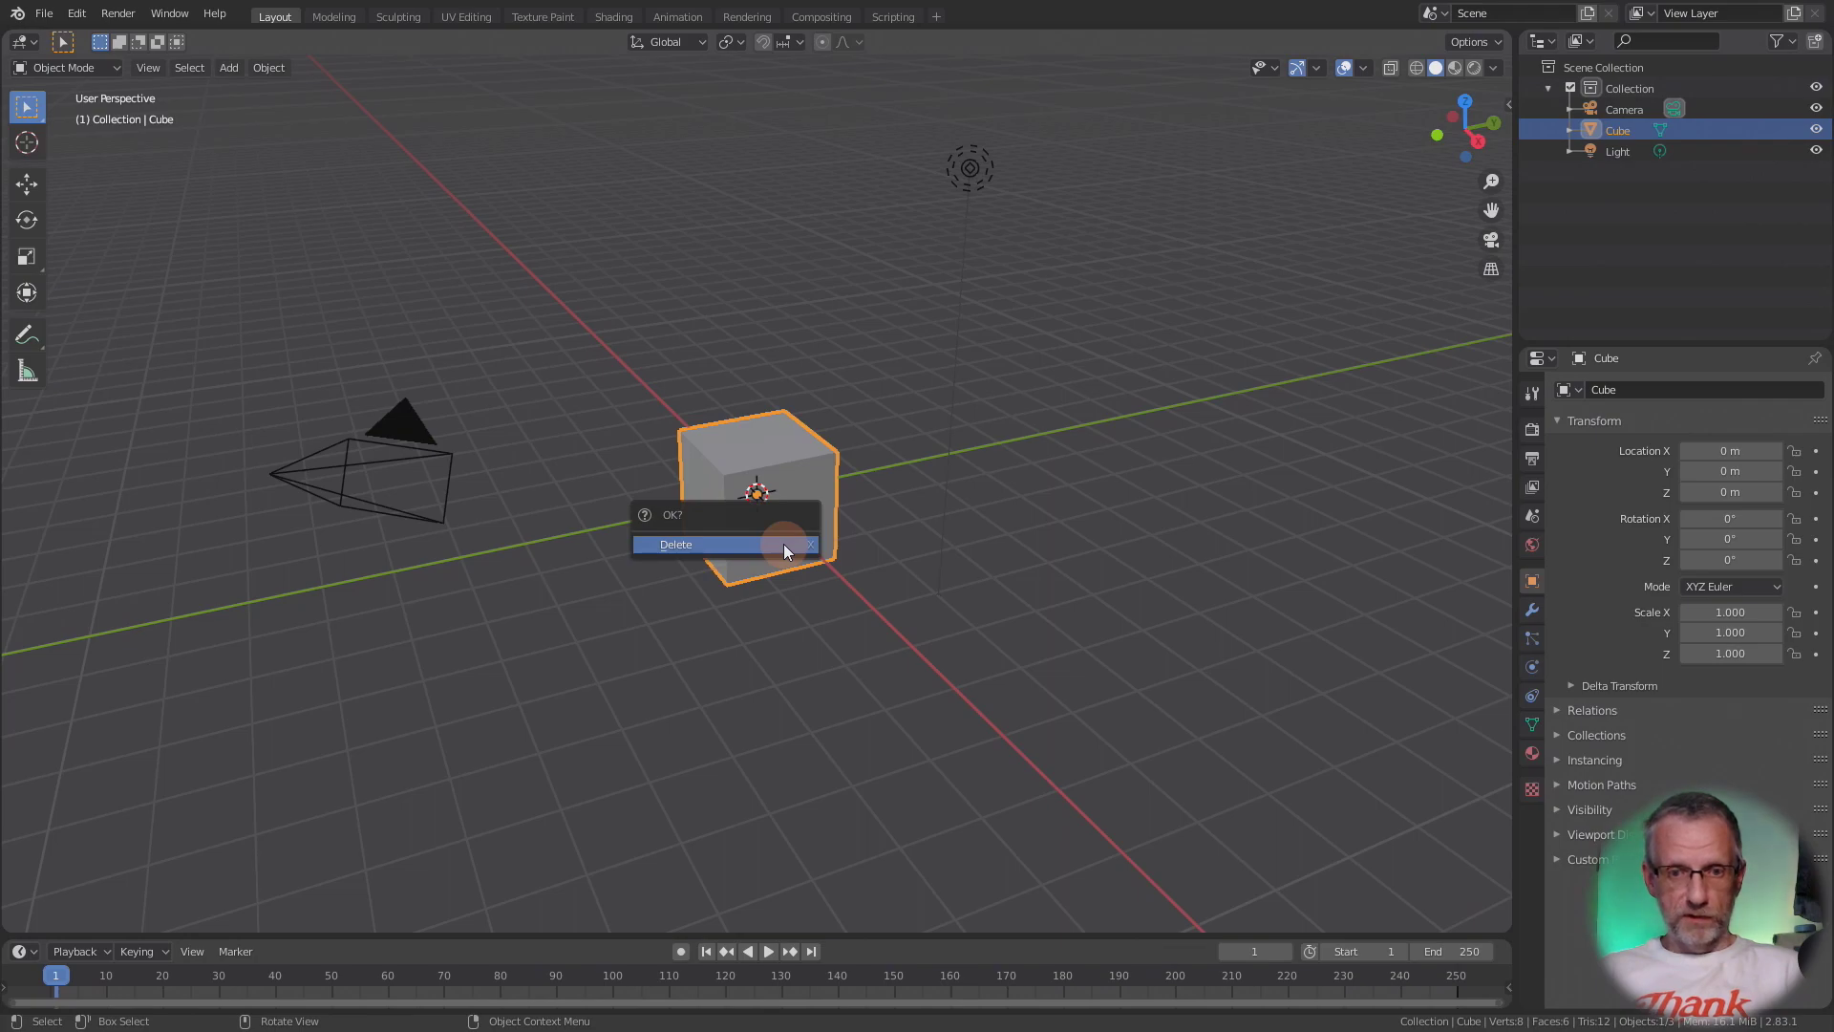
pyautogui.click(784, 542)
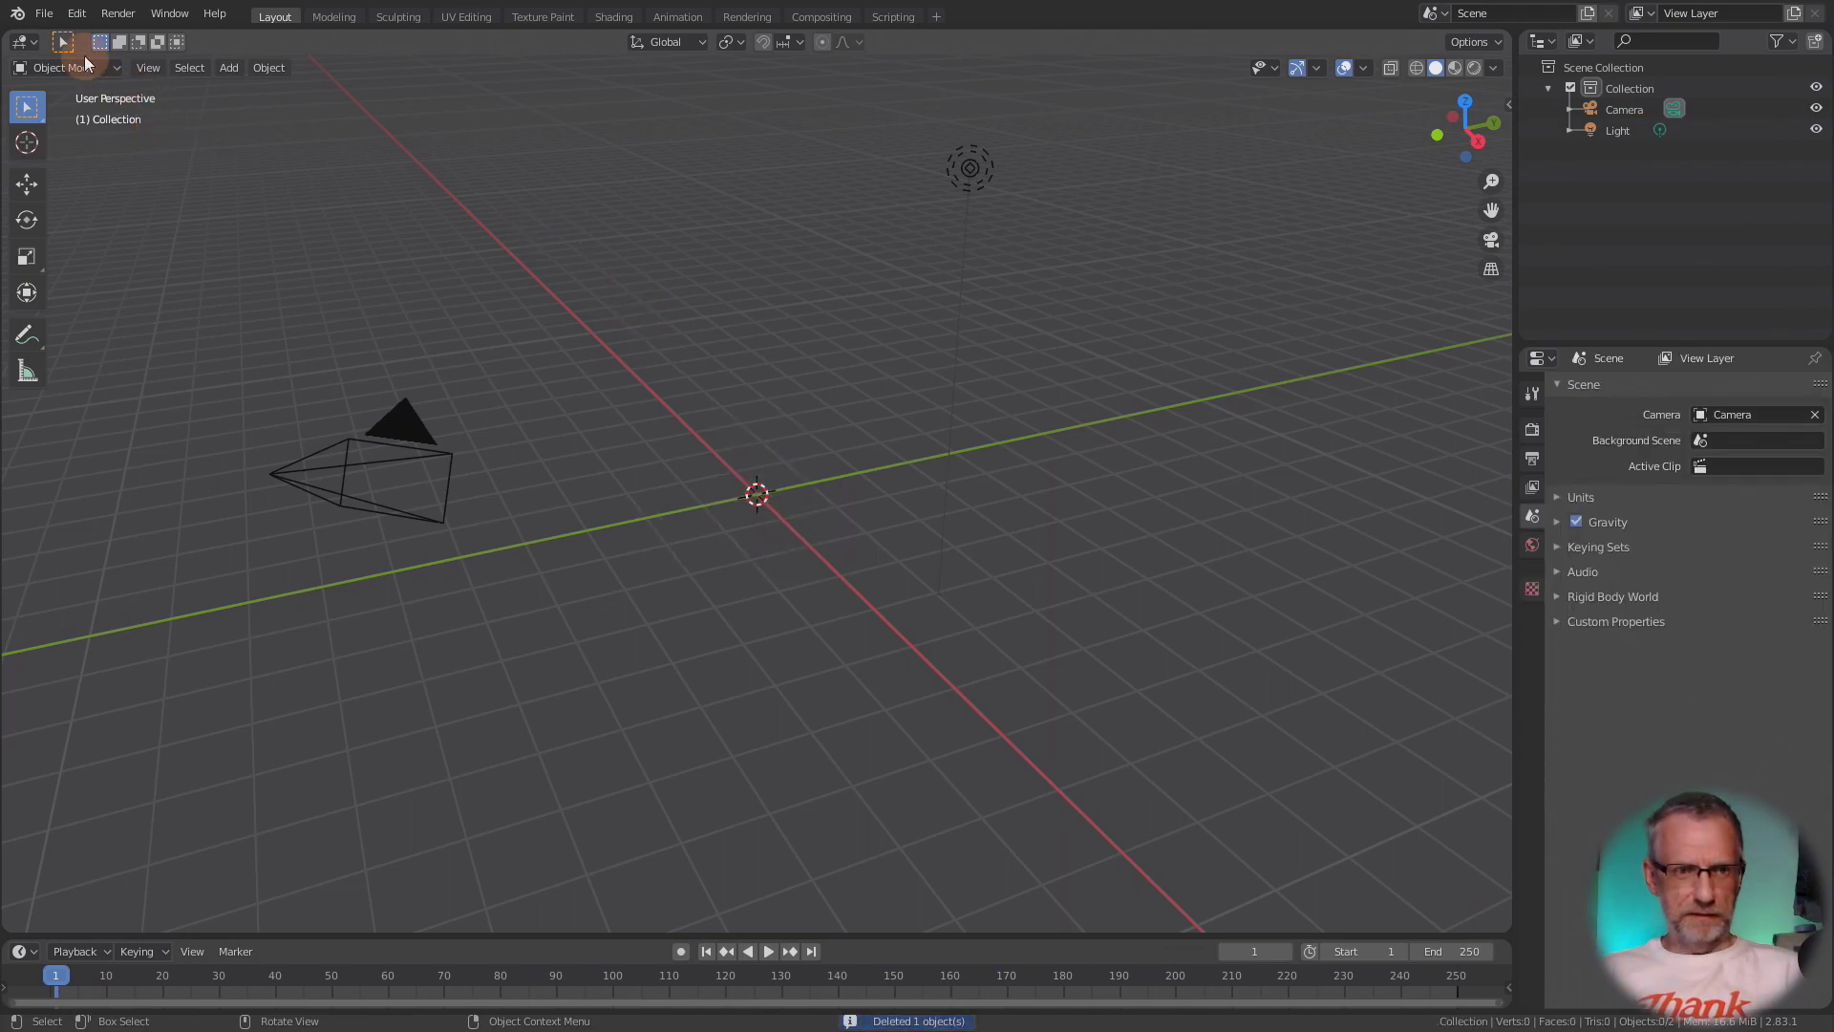
pyautogui.click(48, 15)
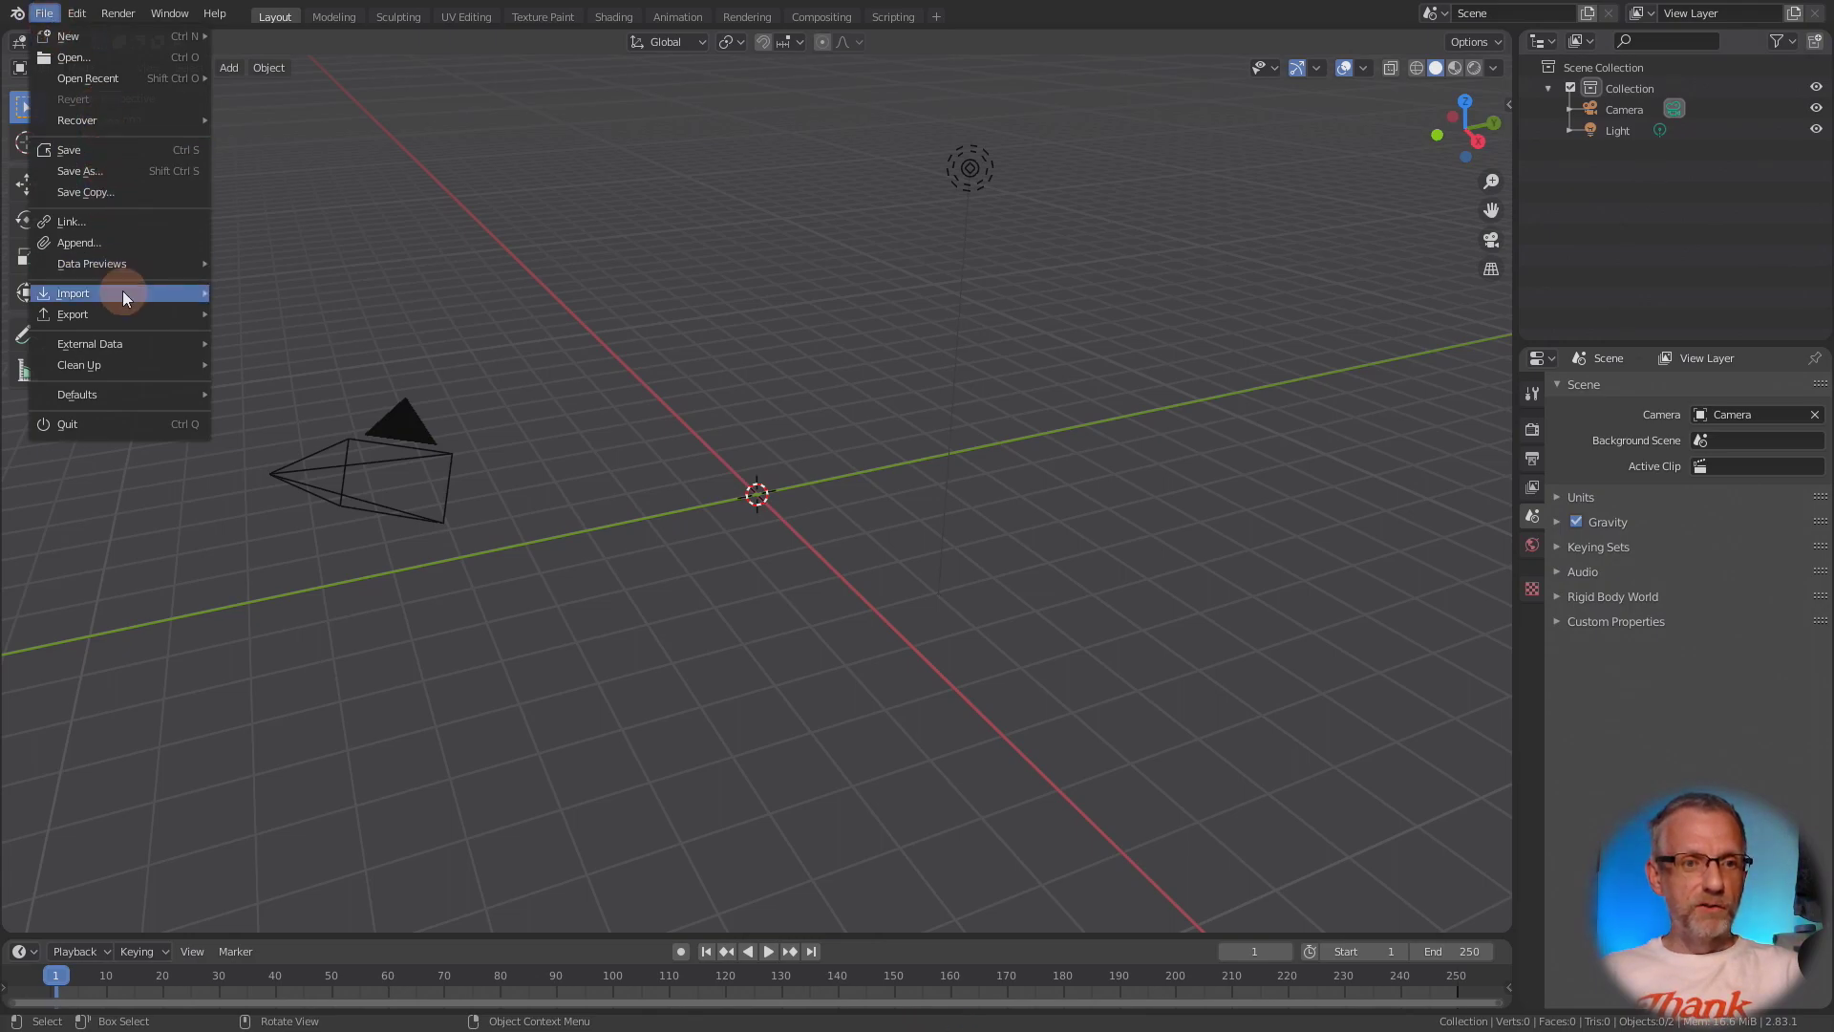
pyautogui.moveTo(146, 587)
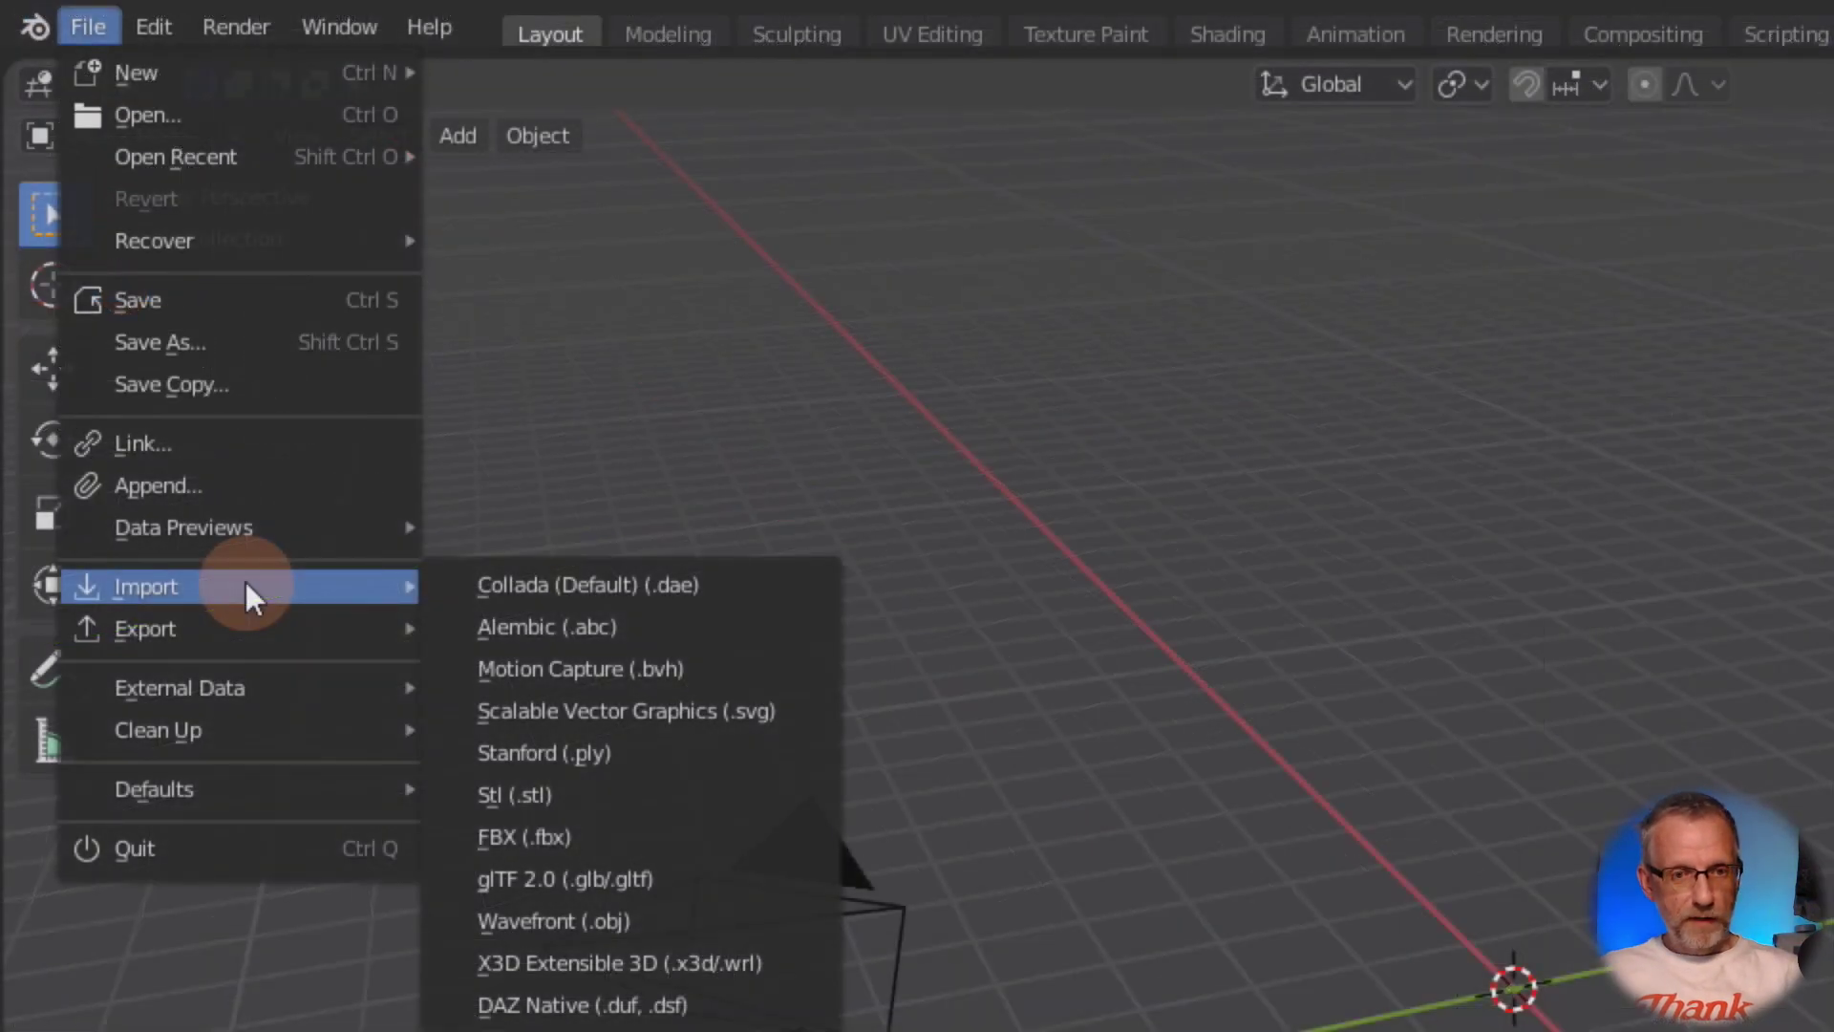
# Import Olympia 1.obj as Wavefront OBJ from Desktop > DAZ Test.
pyautogui.click(685, 919)
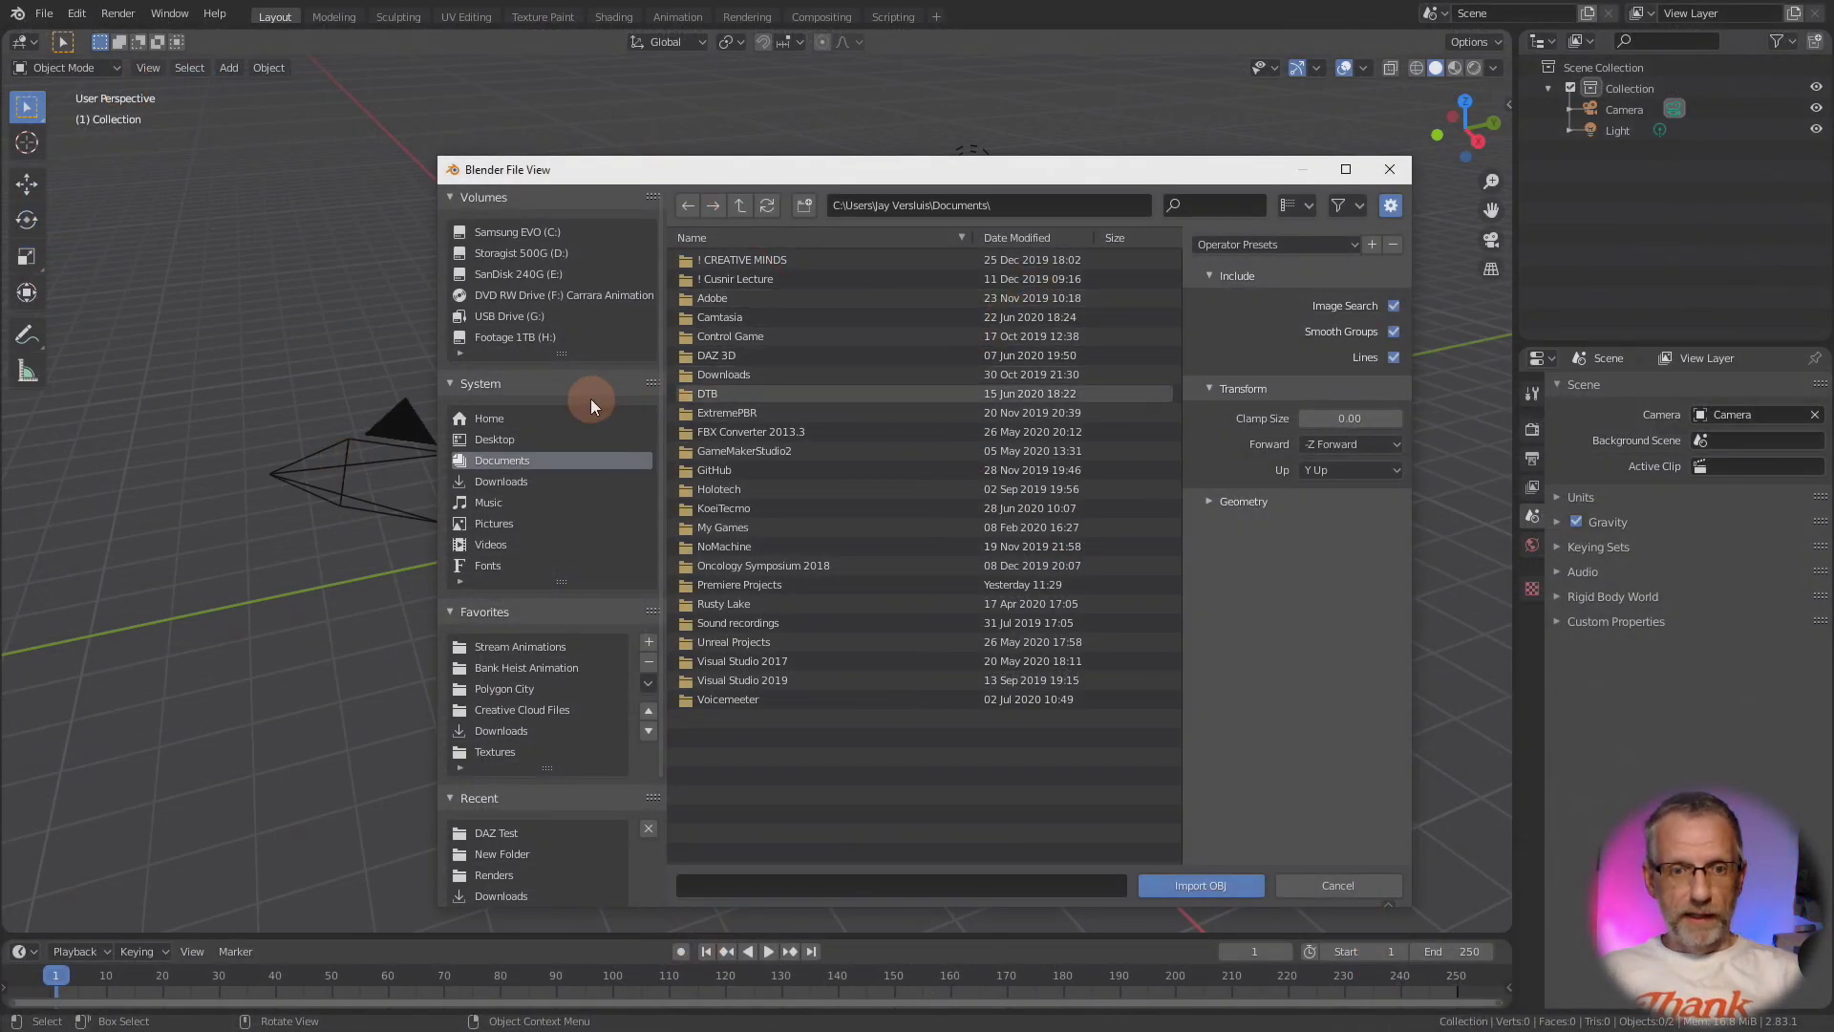
pyautogui.click(519, 444)
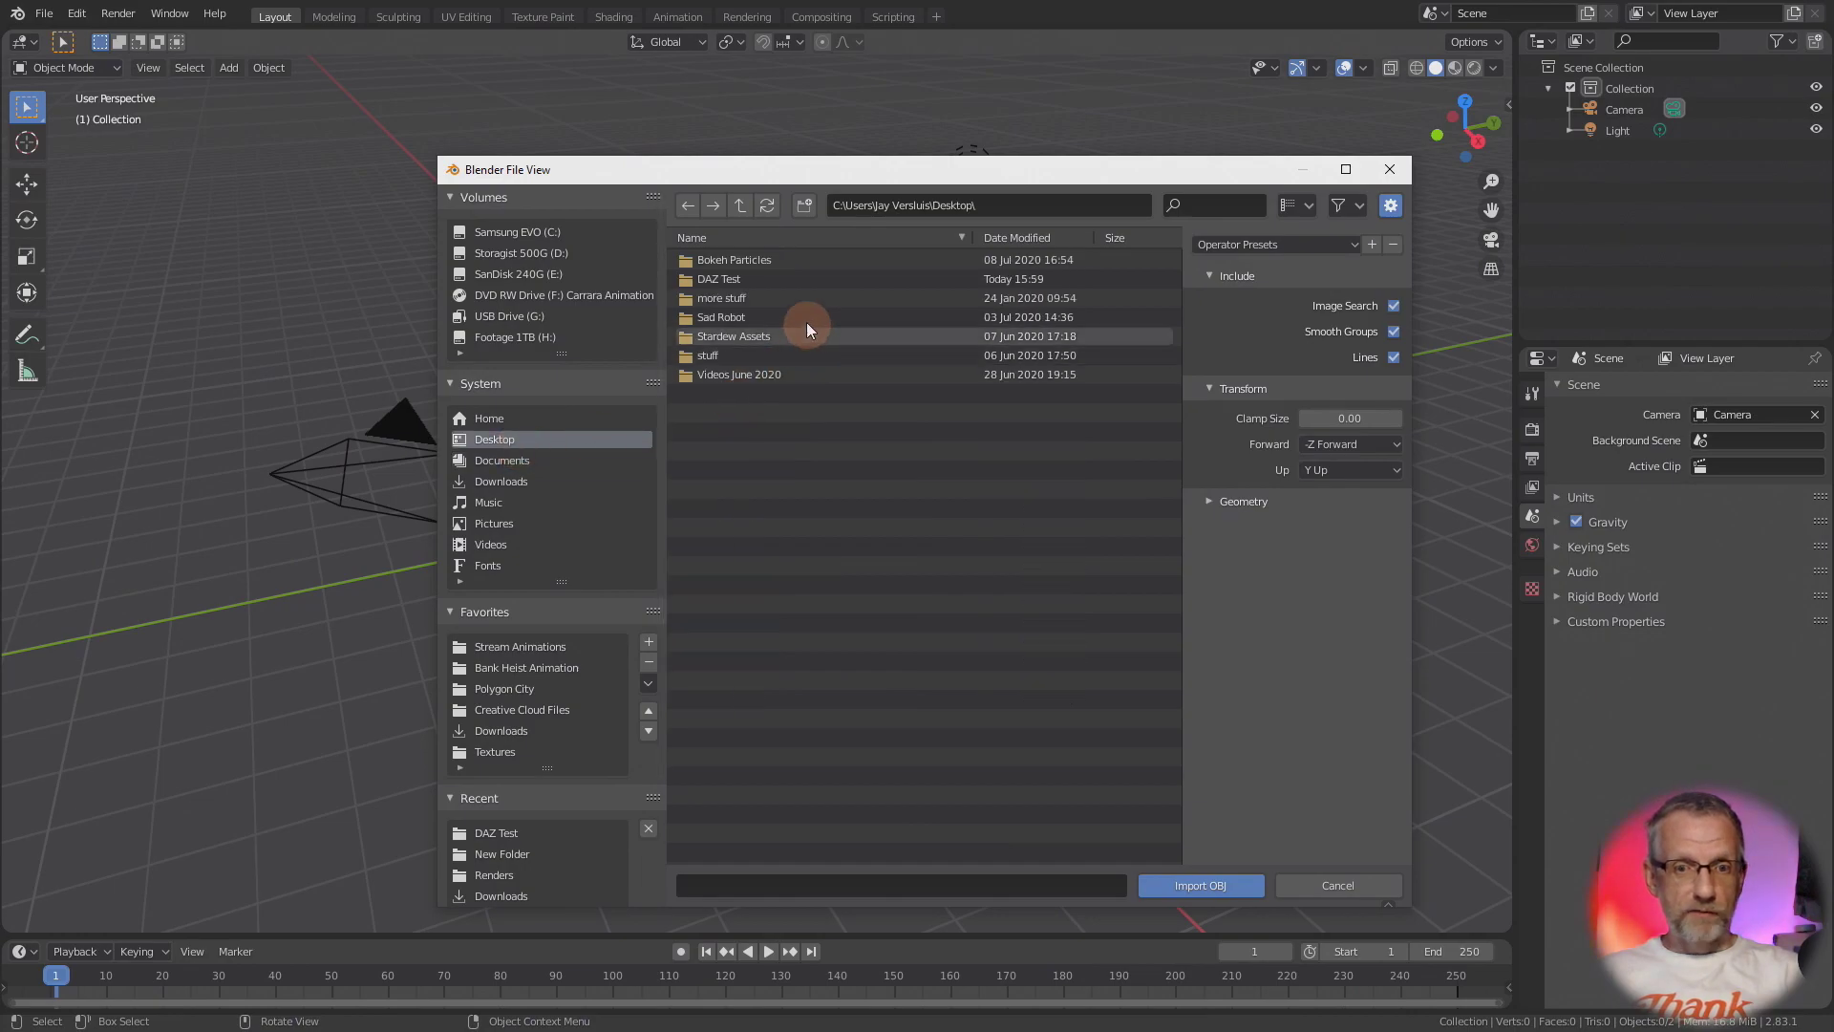
pyautogui.click(743, 278)
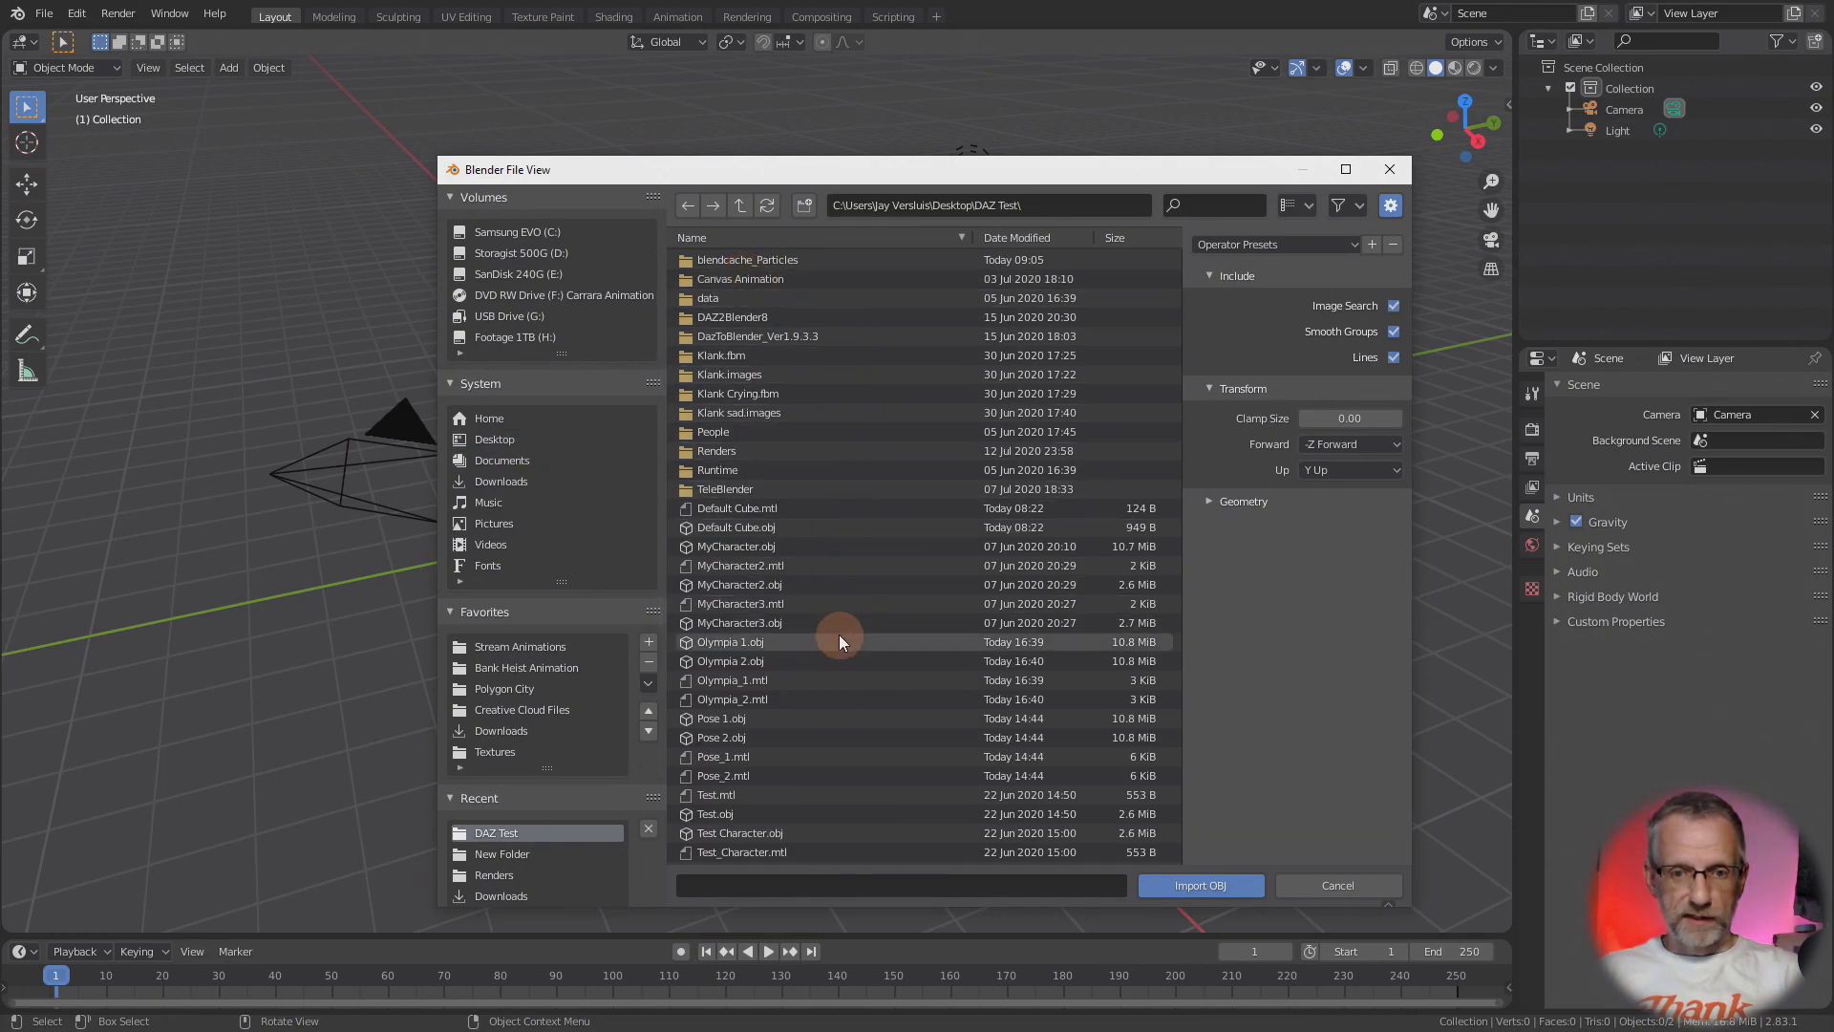
pyautogui.doubleClick(784, 644)
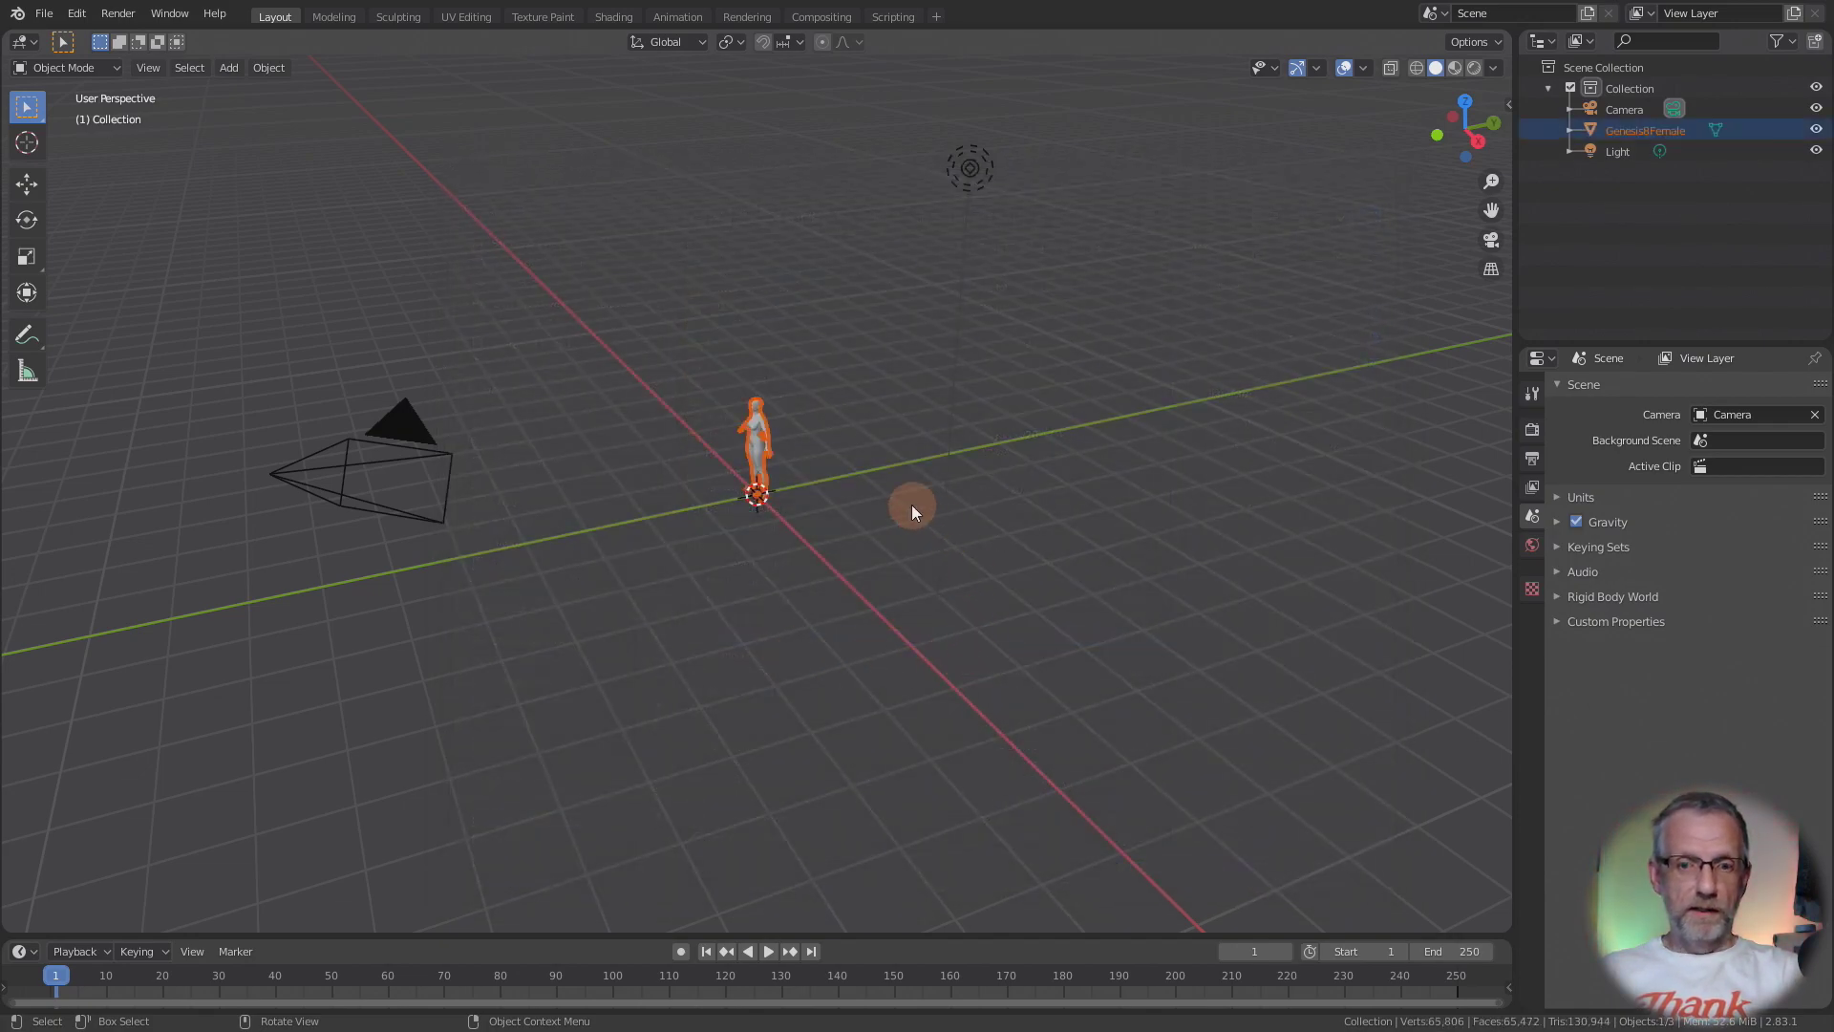
# Frame the imported Olympia 1 figure and orbit to a front view.
pyautogui.press('KP_Decimal')
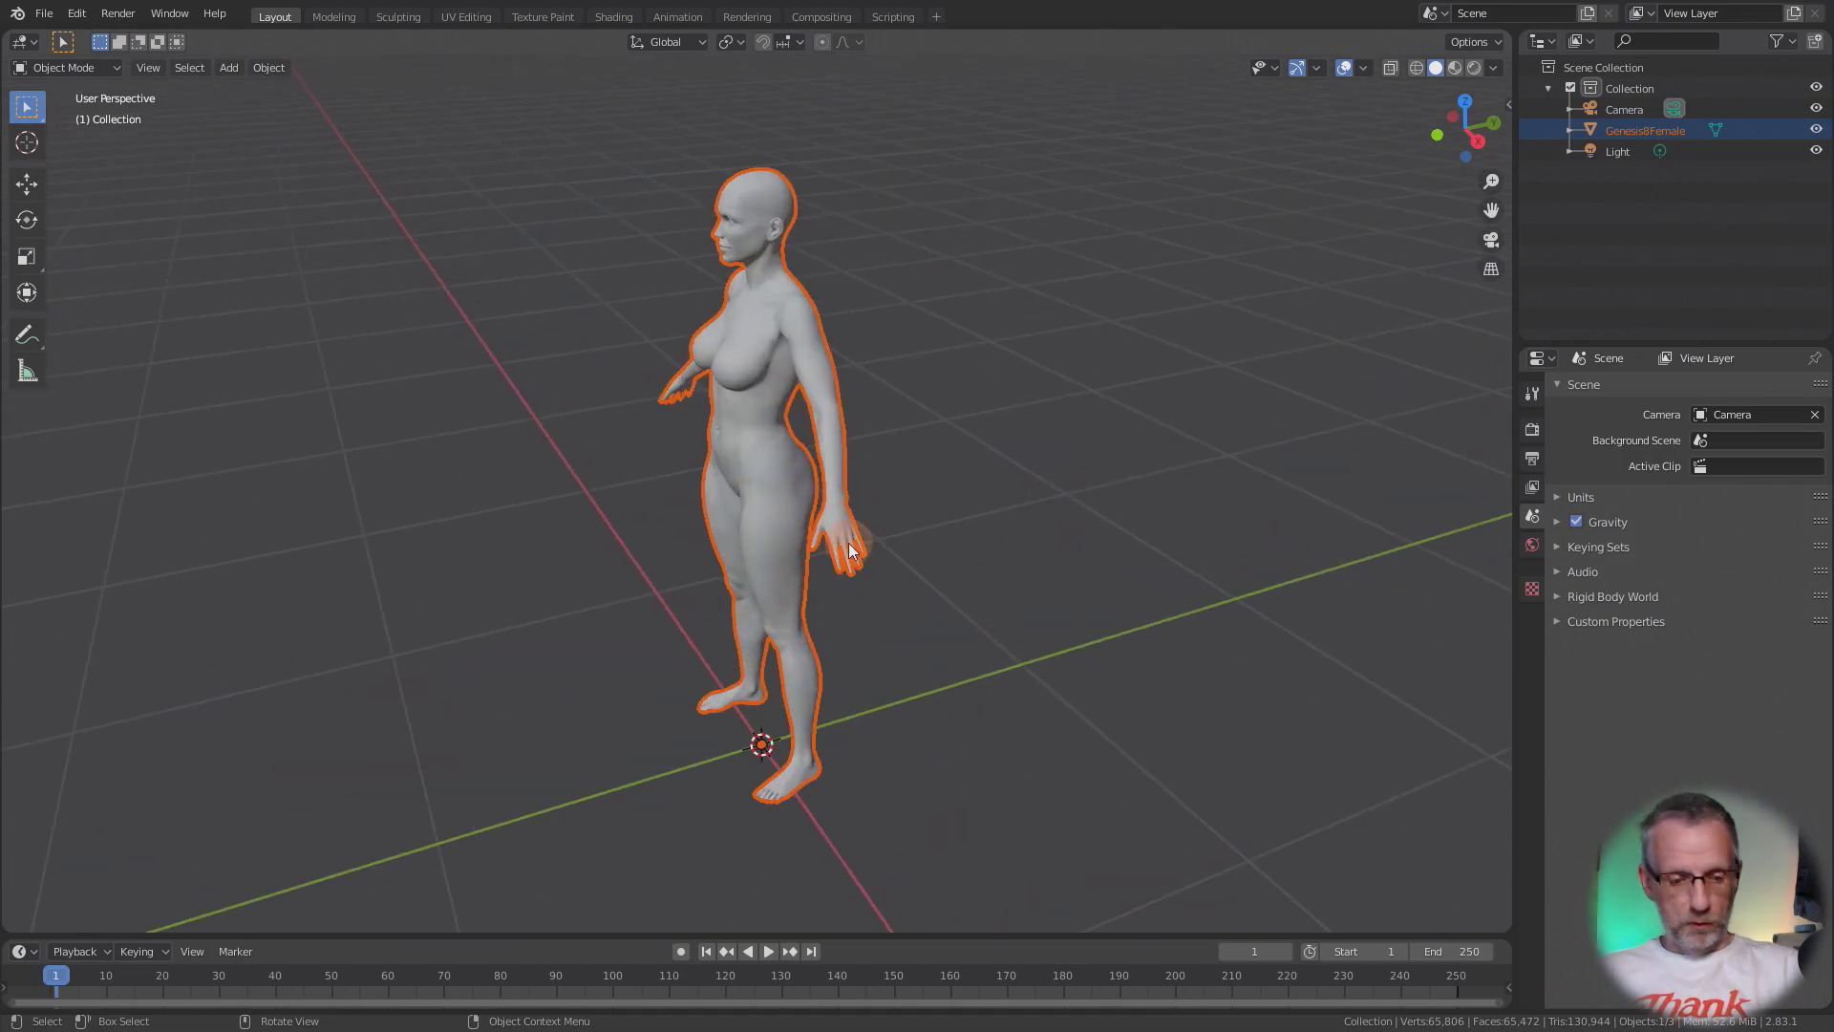
pyautogui.moveTo(850, 549)
pyautogui.mouseDown(button='middle')
pyautogui.moveTo(1093, 518)
pyautogui.moveTo(1084, 494)
pyautogui.moveTo(1086, 514)
pyautogui.moveTo(1012, 515)
pyautogui.moveTo(1057, 499)
pyautogui.mouseUp(button='middle')
pyautogui.scroll(2, 1071, 512)
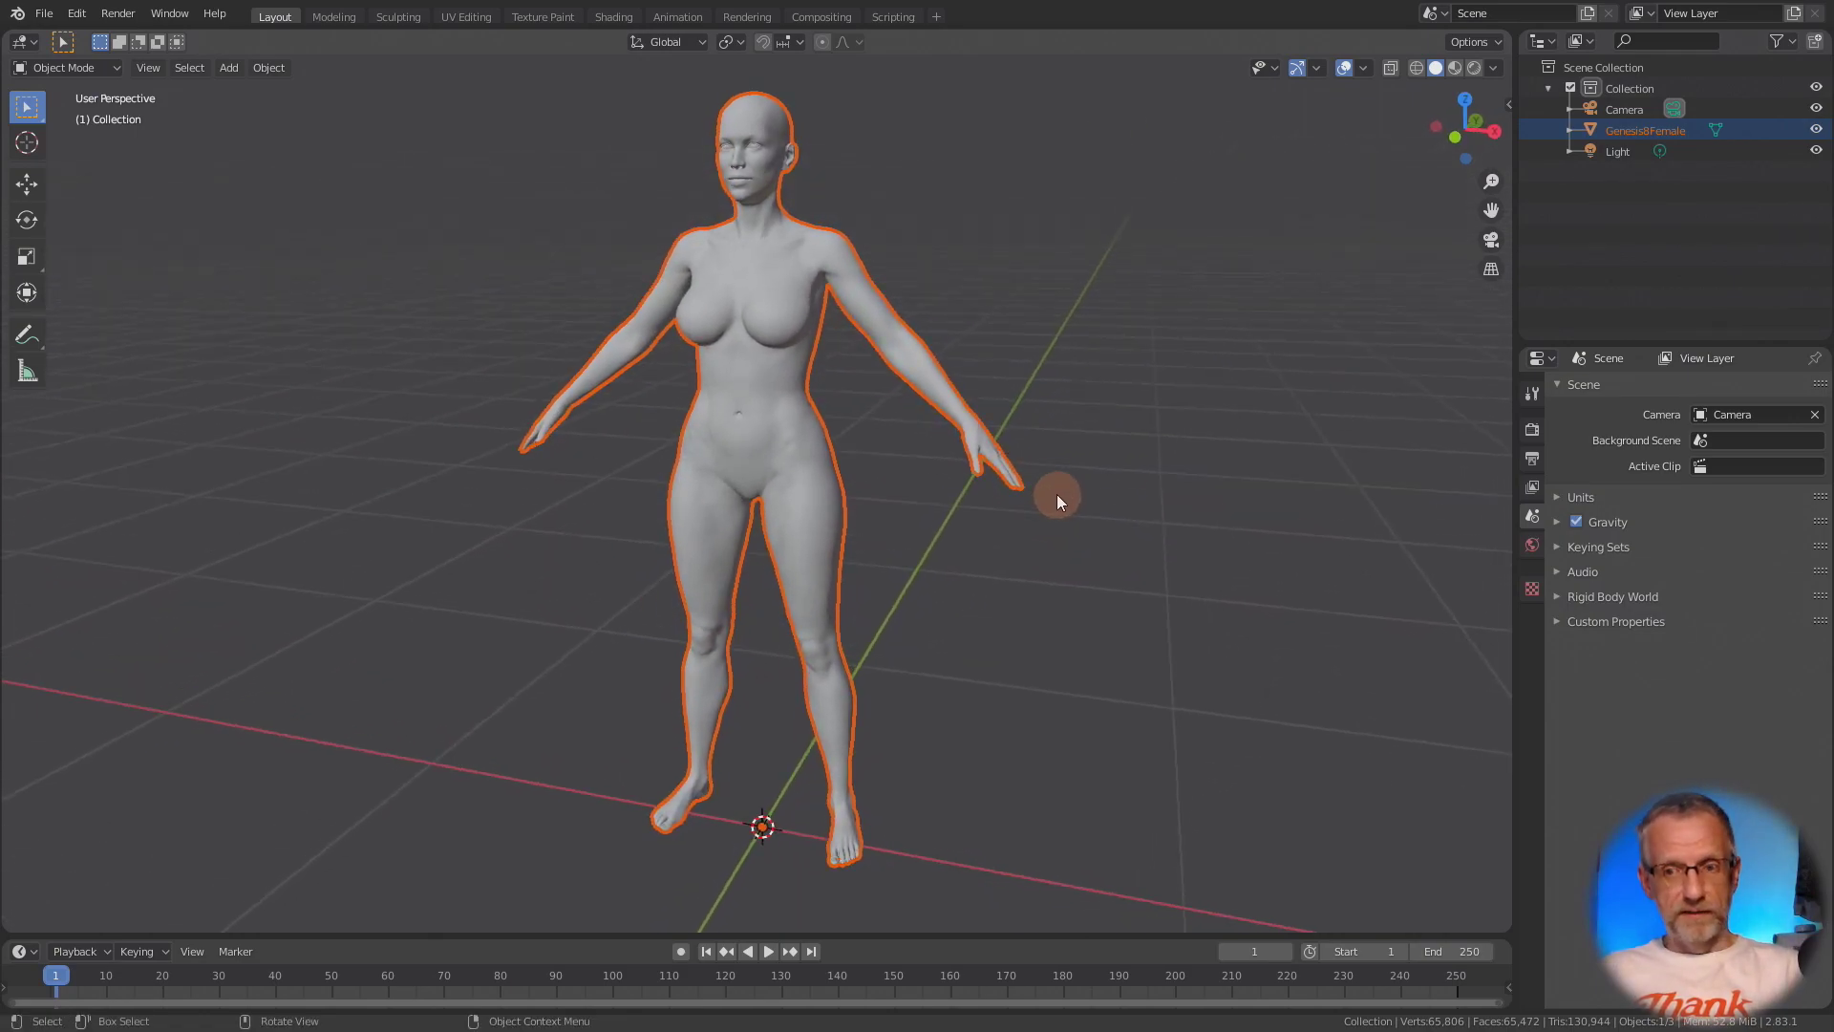
# Reselect the Genesis8Female figure to check its 90° X rotation and unit scale.
pyautogui.click(1149, 540)
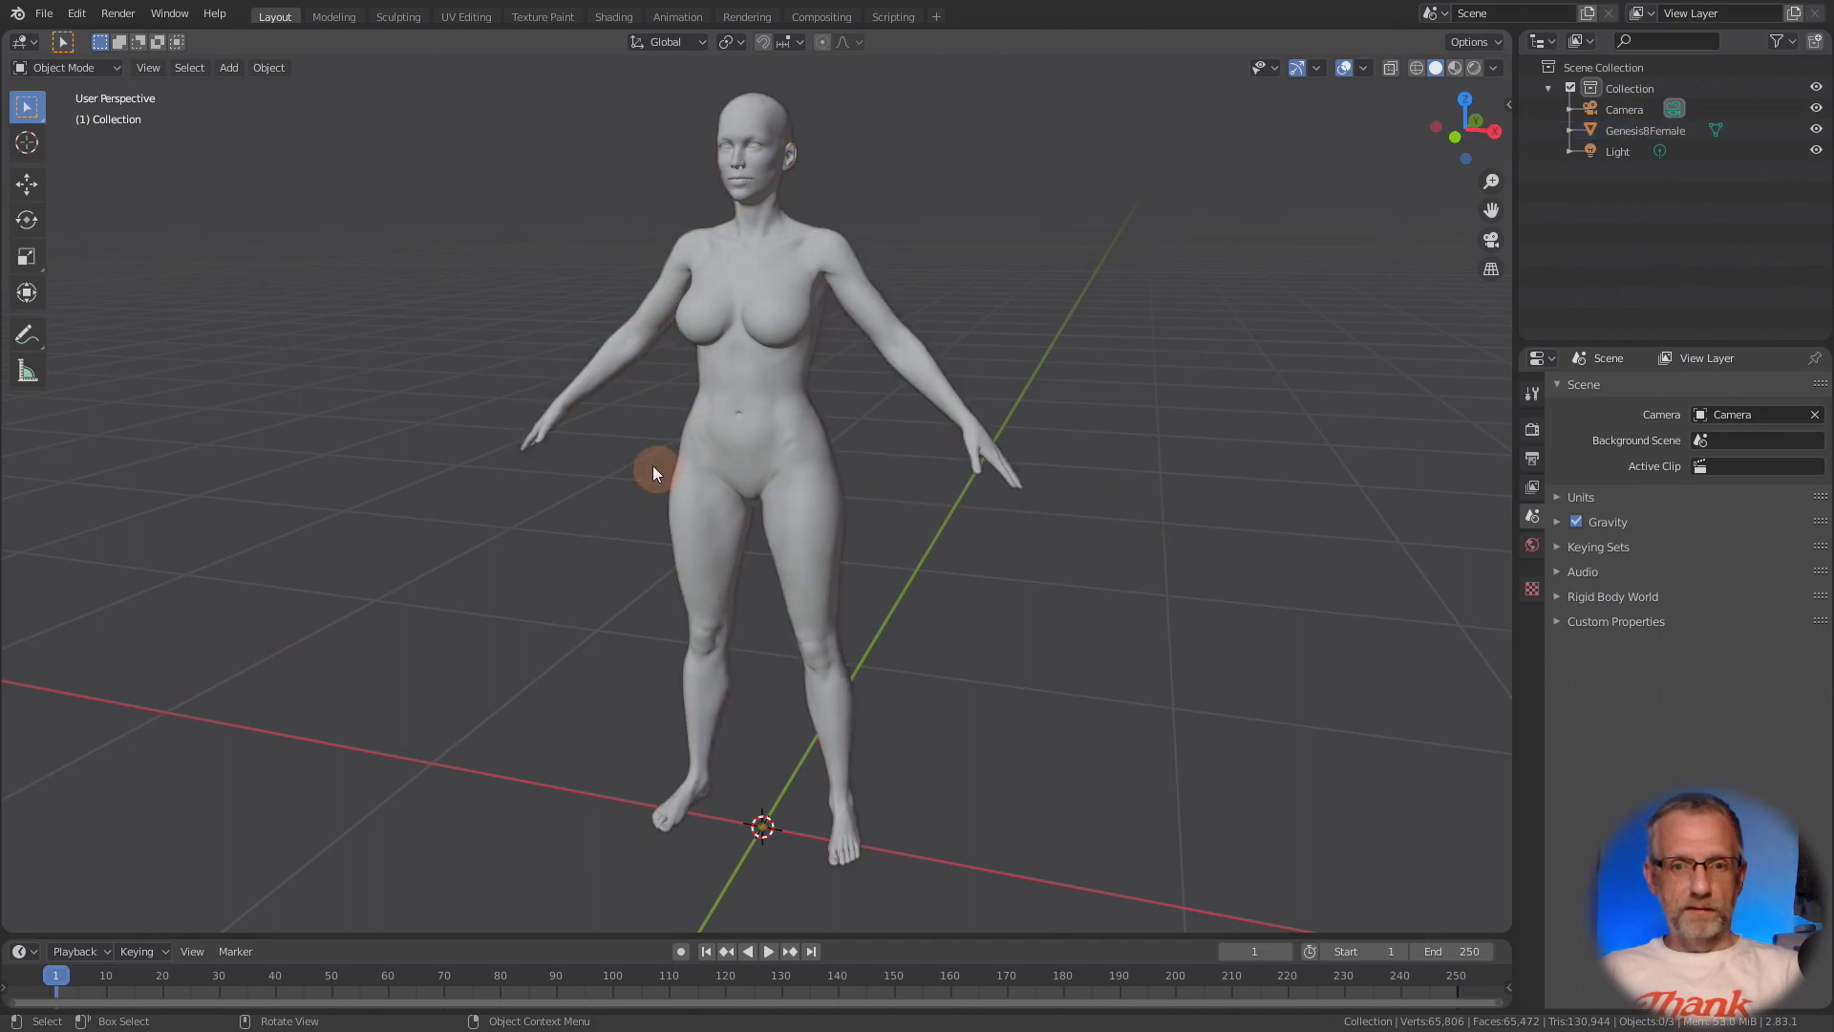
pyautogui.click(742, 451)
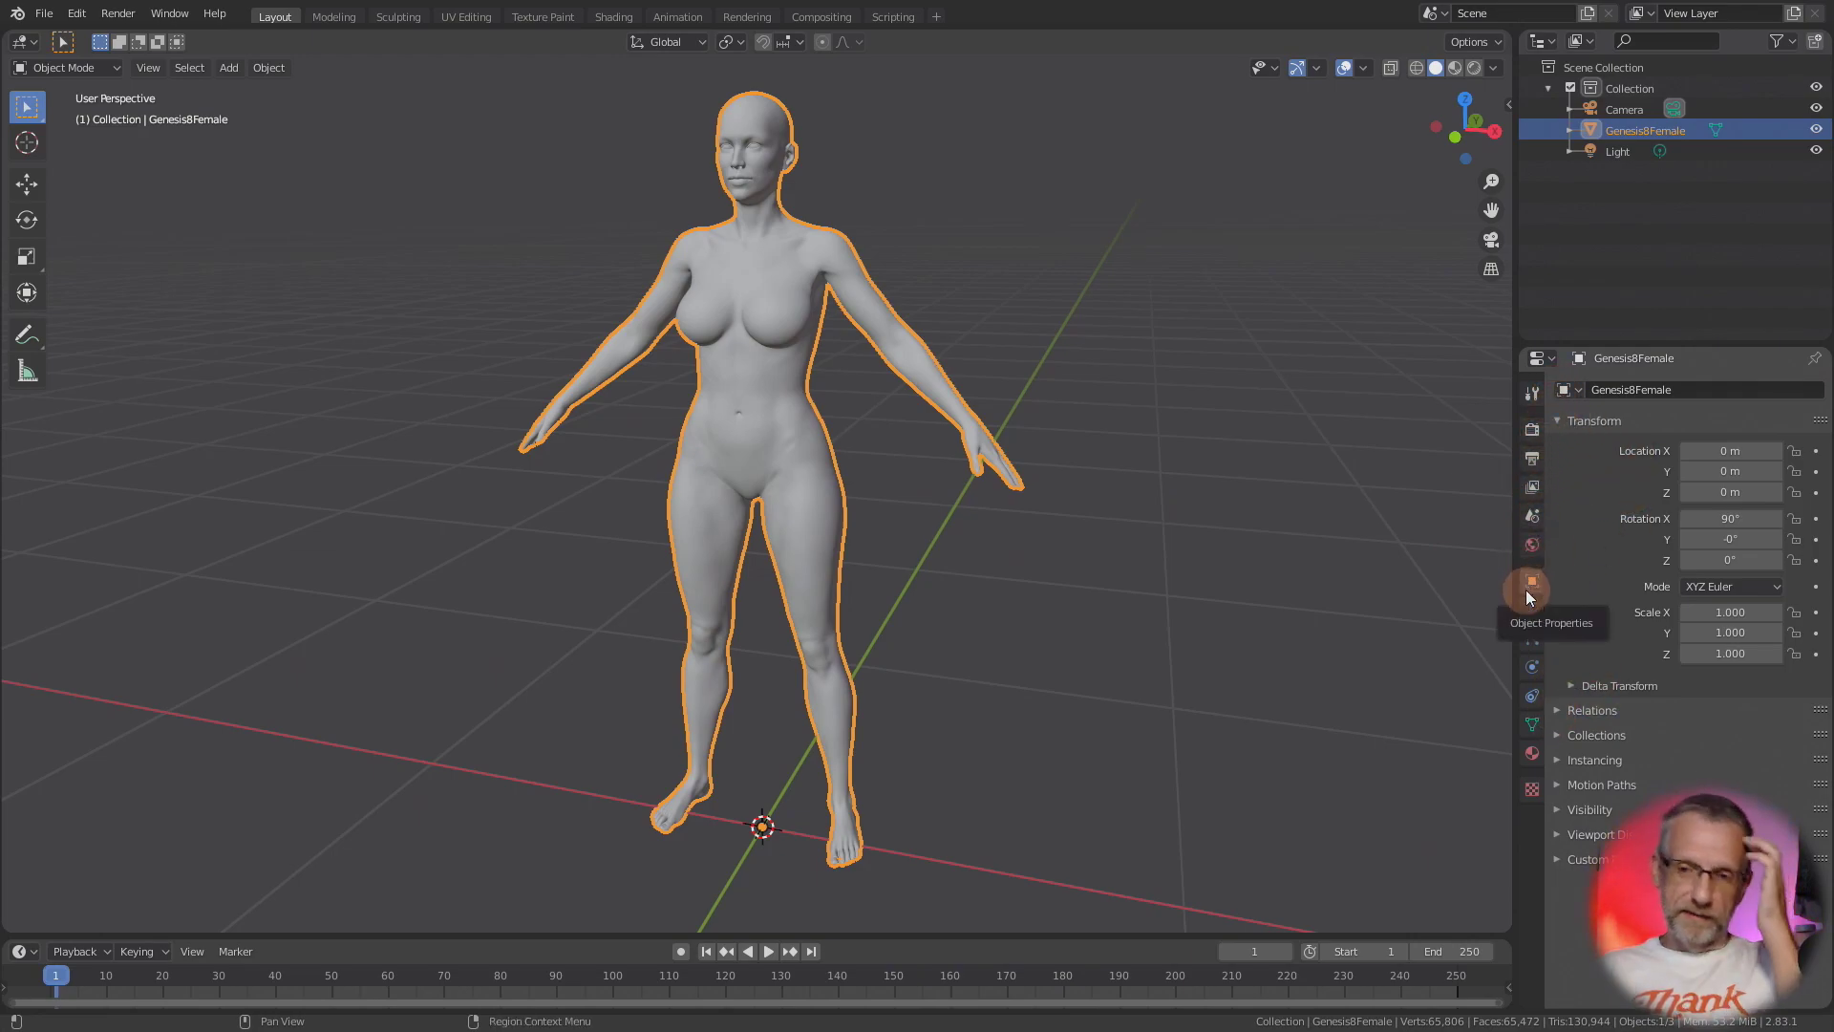
pyautogui.click(1291, 493)
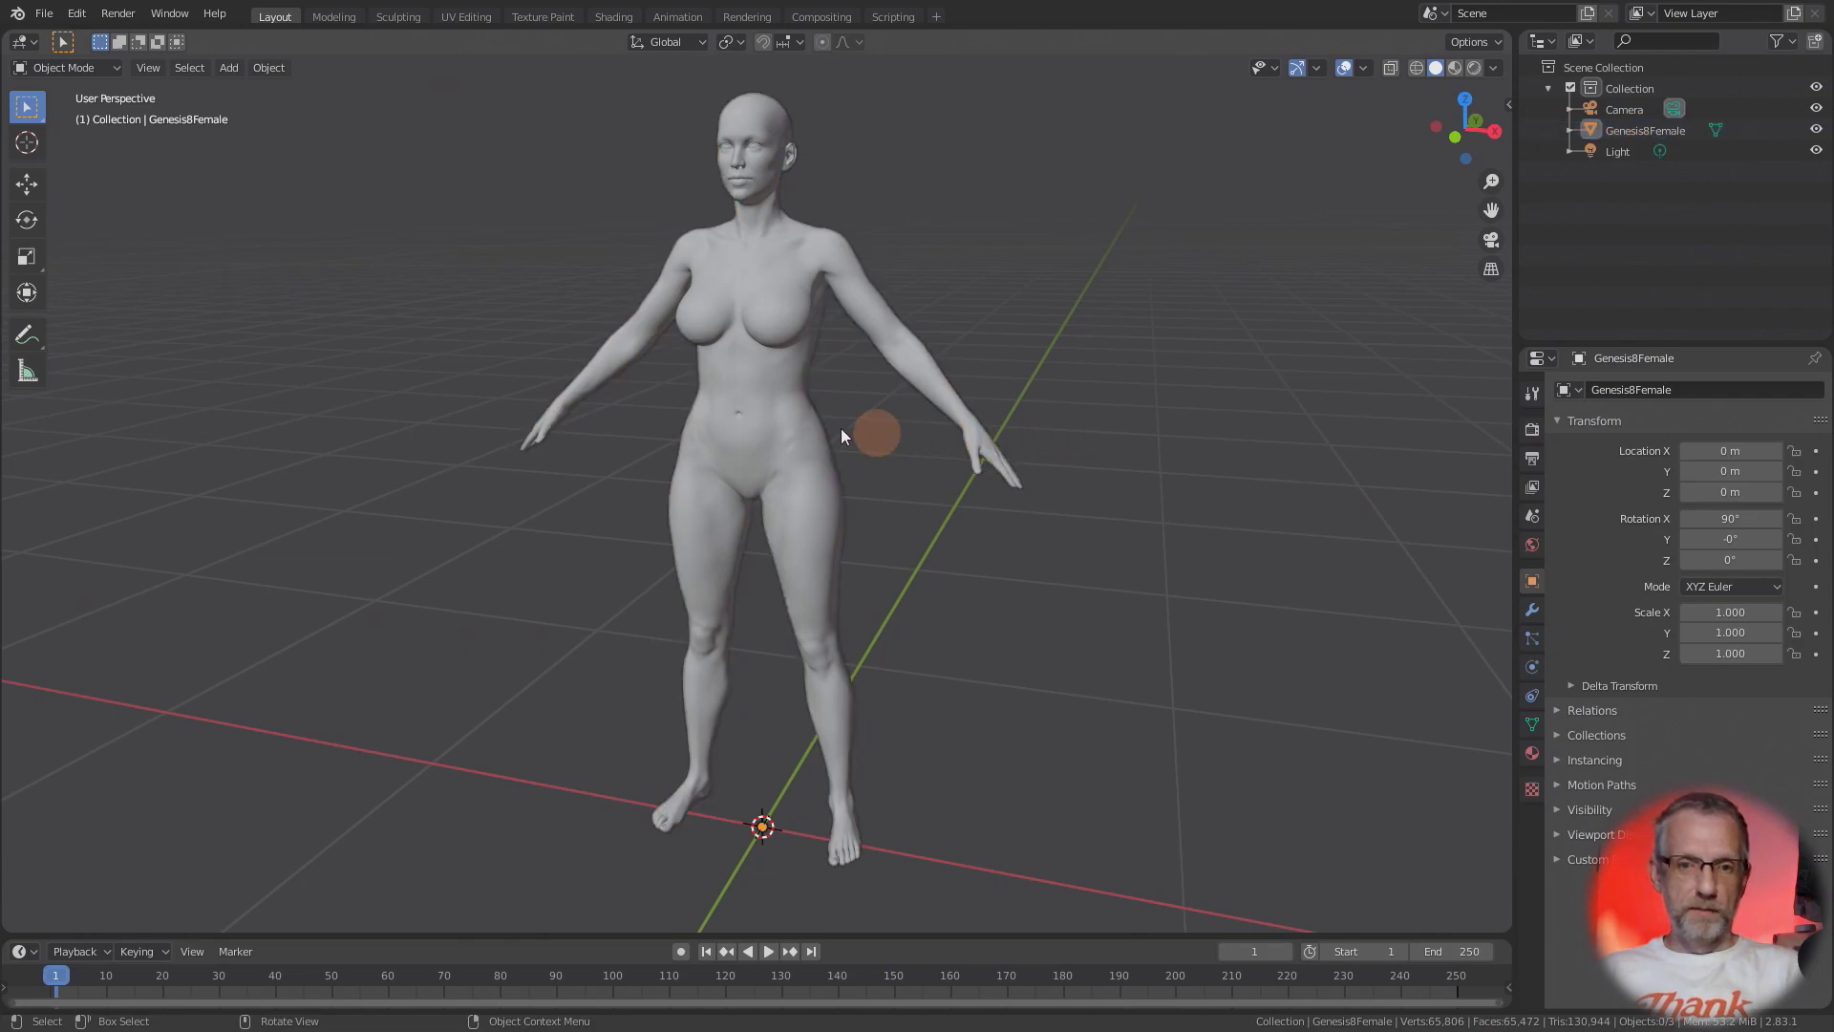
pyautogui.click(759, 430)
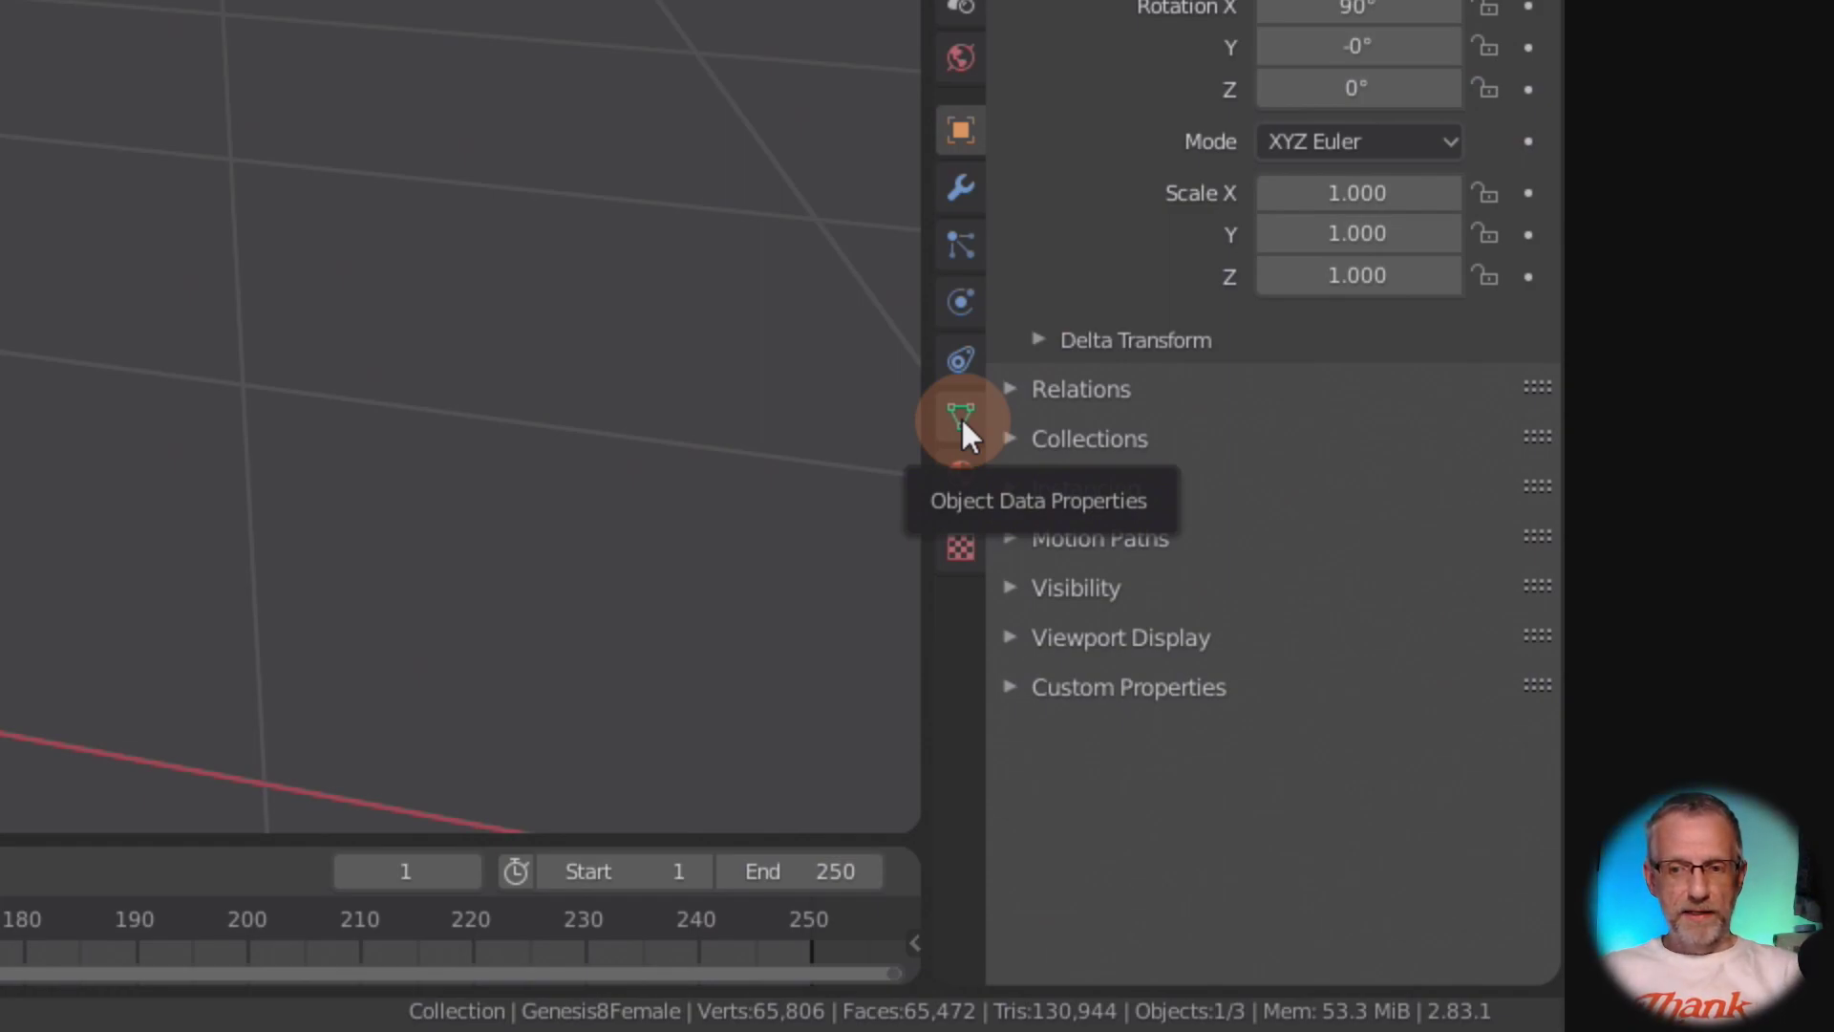
# Add a Basis shape key to Genesis8Female in the Object Data Shape Keys panel.
pyautogui.click(962, 417)
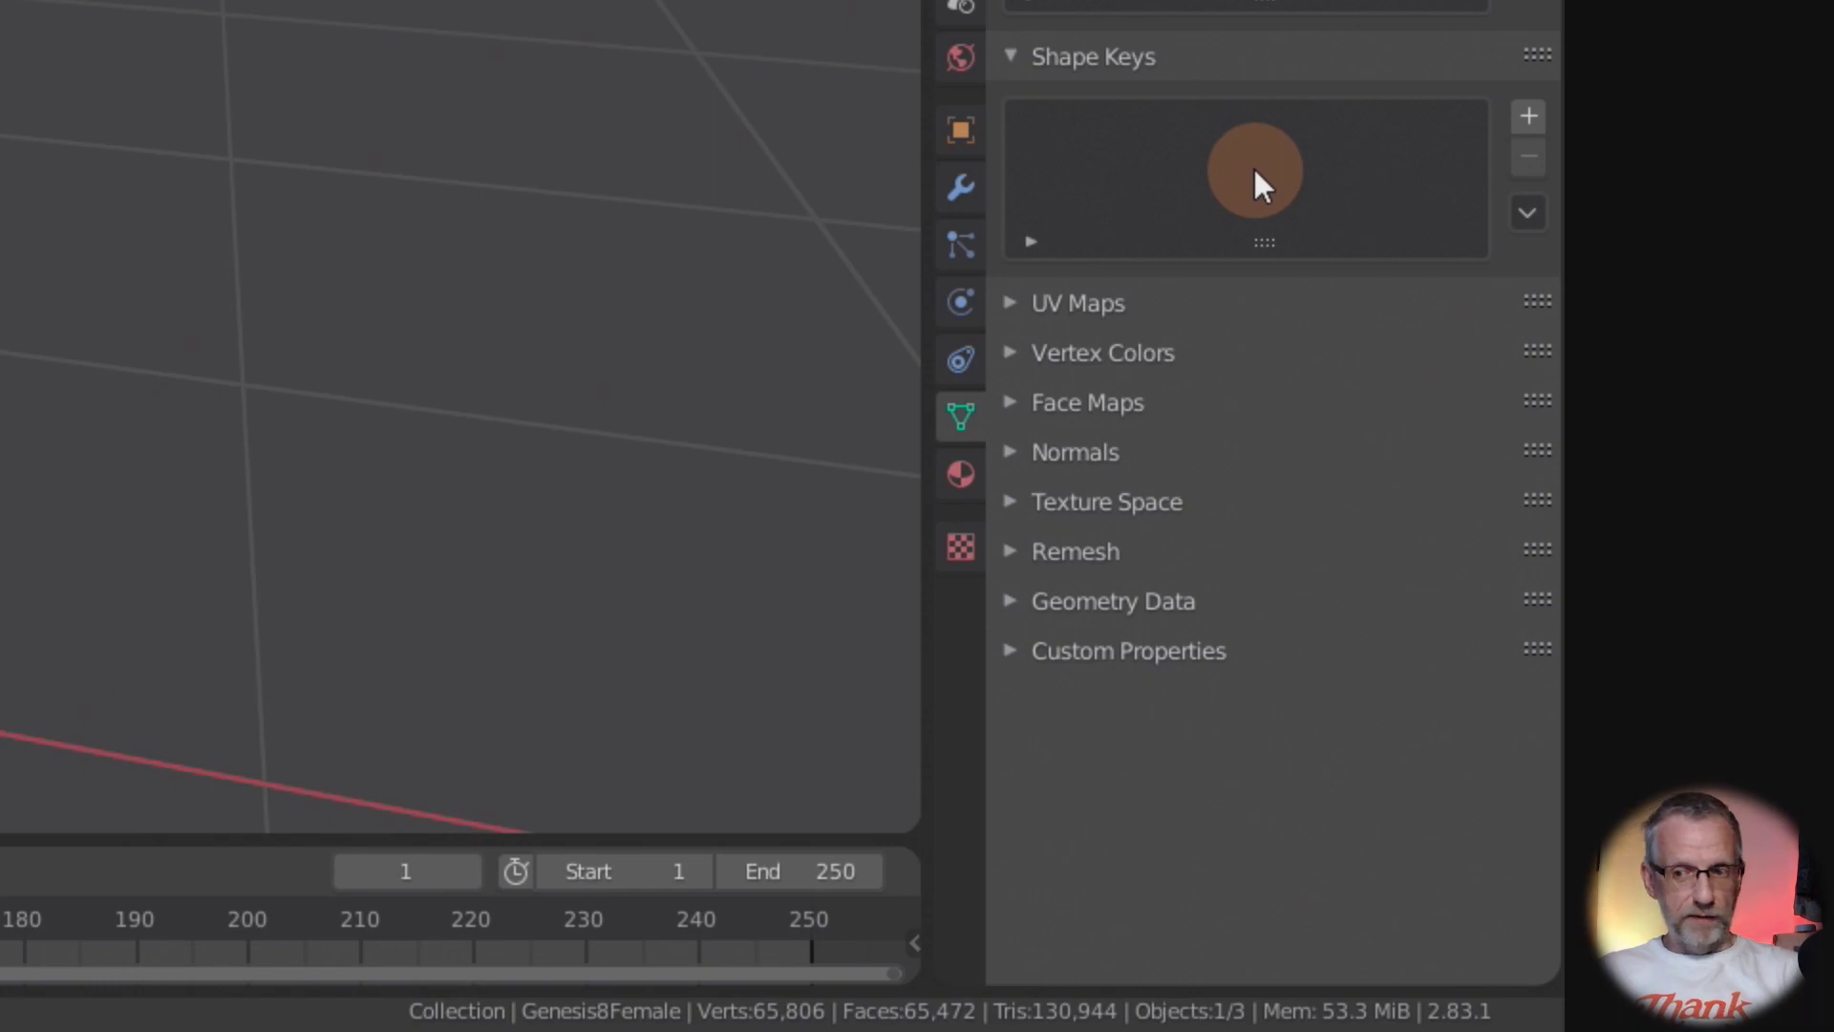
pyautogui.click(1527, 118)
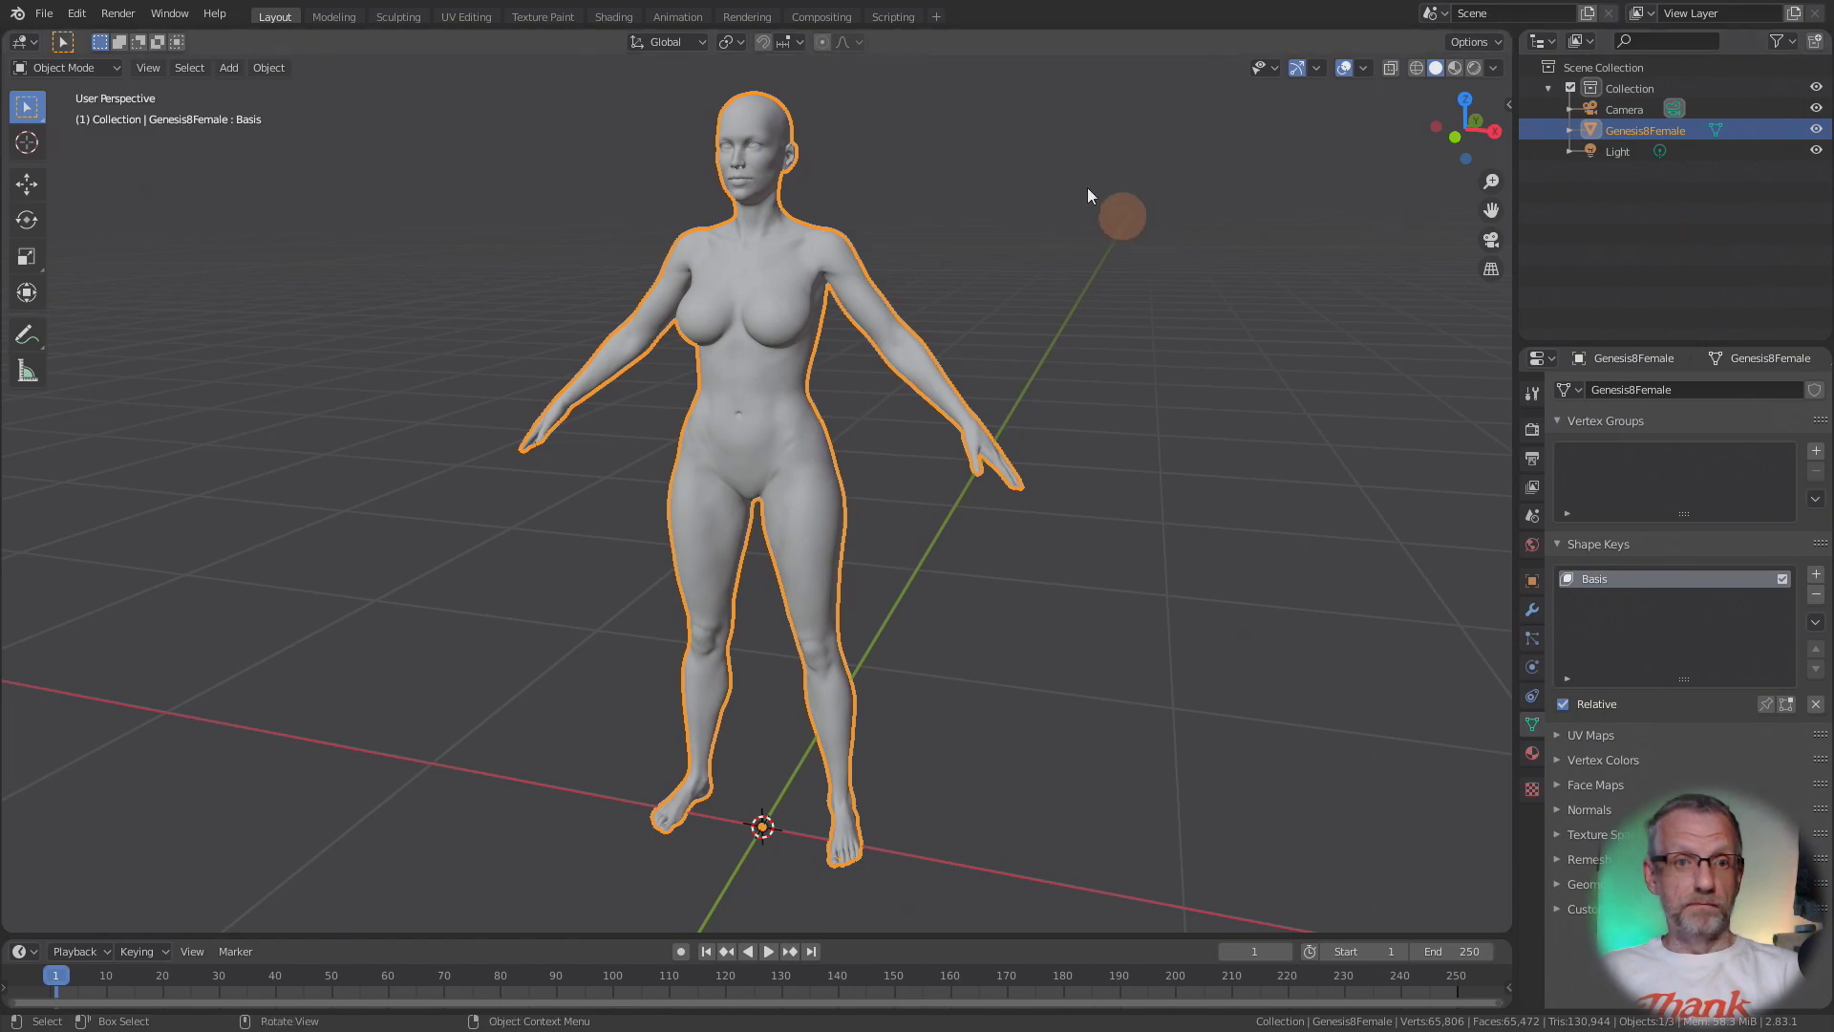
# Import the second Olympia OBJ from DAZ Test as the hands-on-hips Genesis8Female.001.
pyautogui.click(43, 14)
pyautogui.moveTo(74, 293)
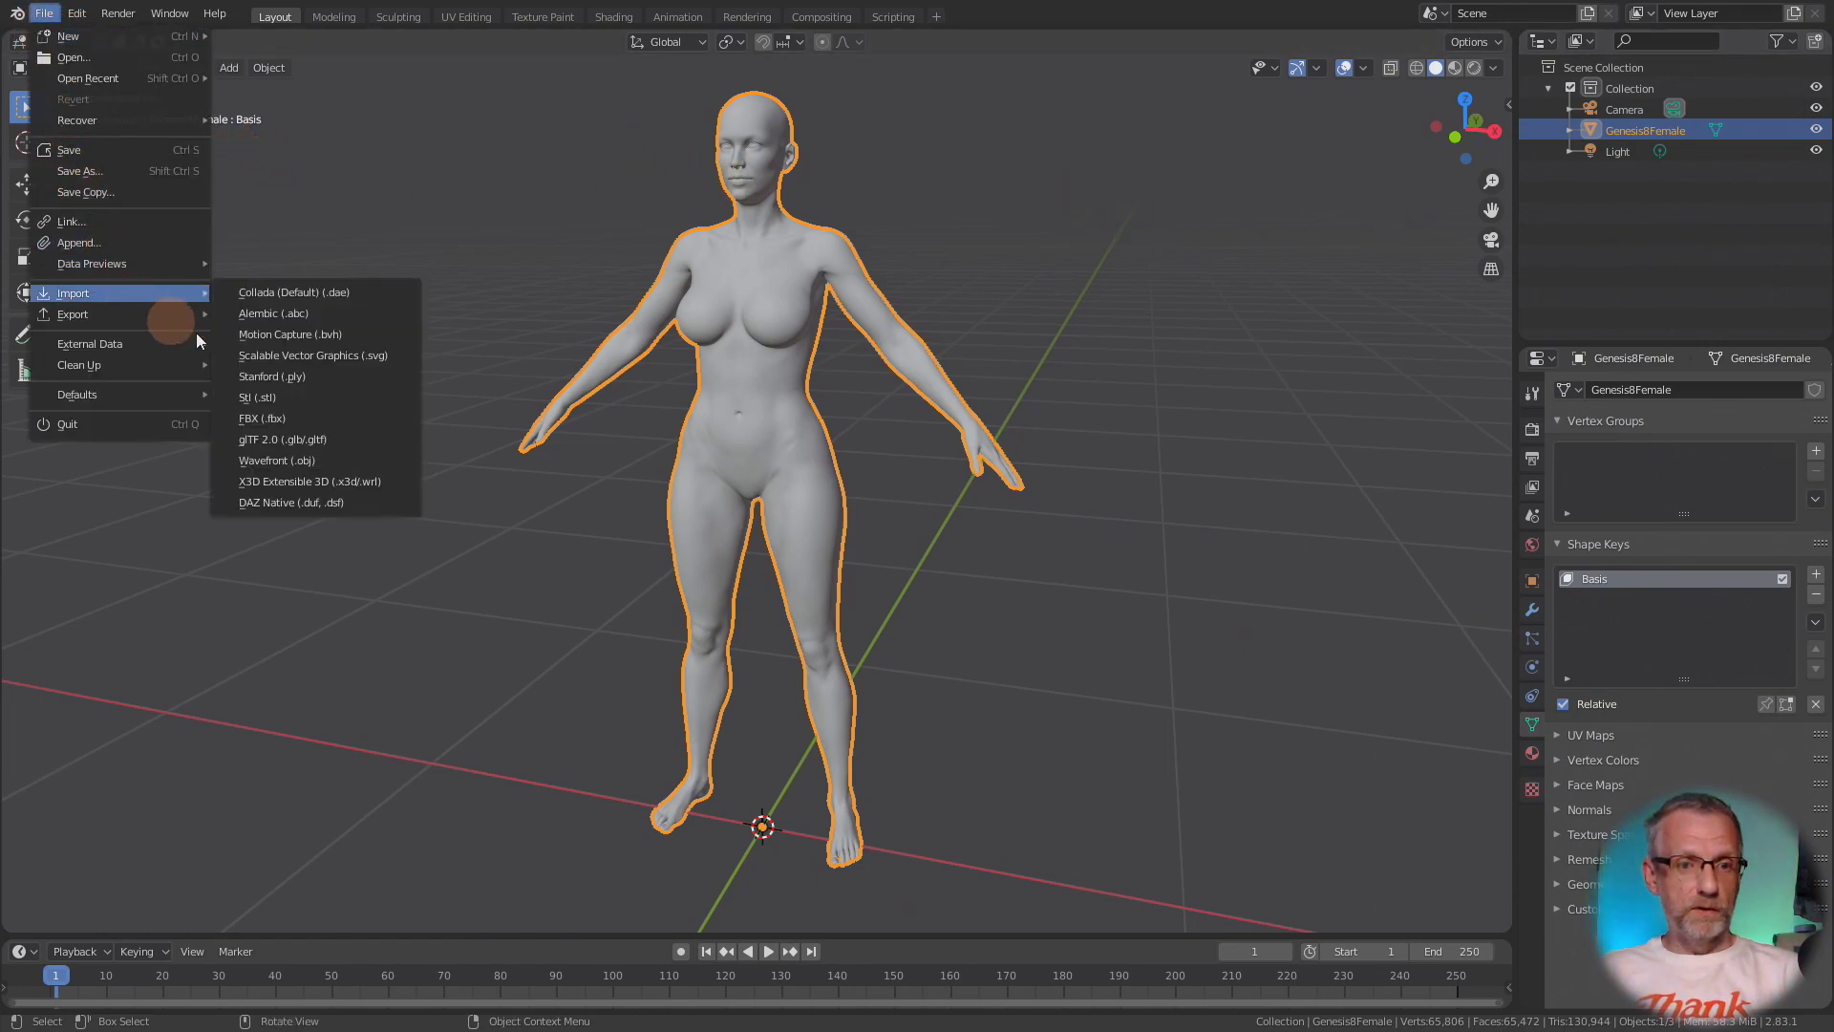
pyautogui.click(317, 460)
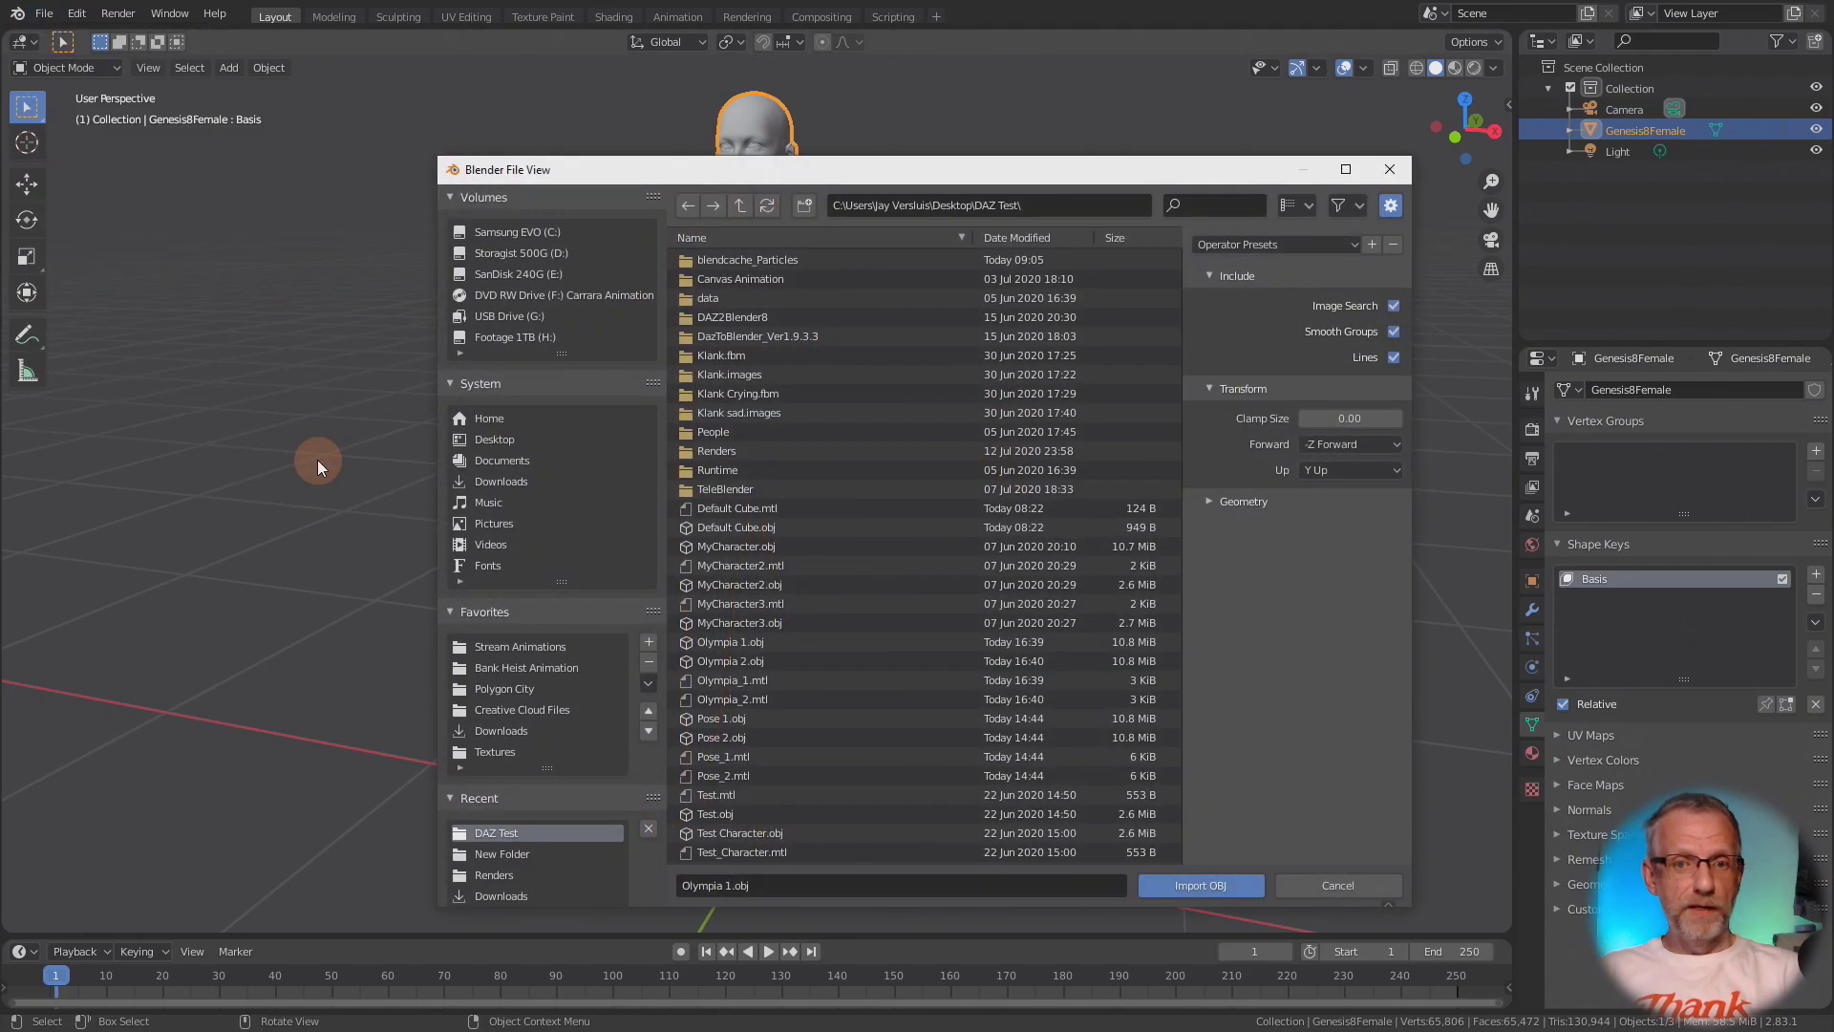
pyautogui.doubleClick(787, 648)
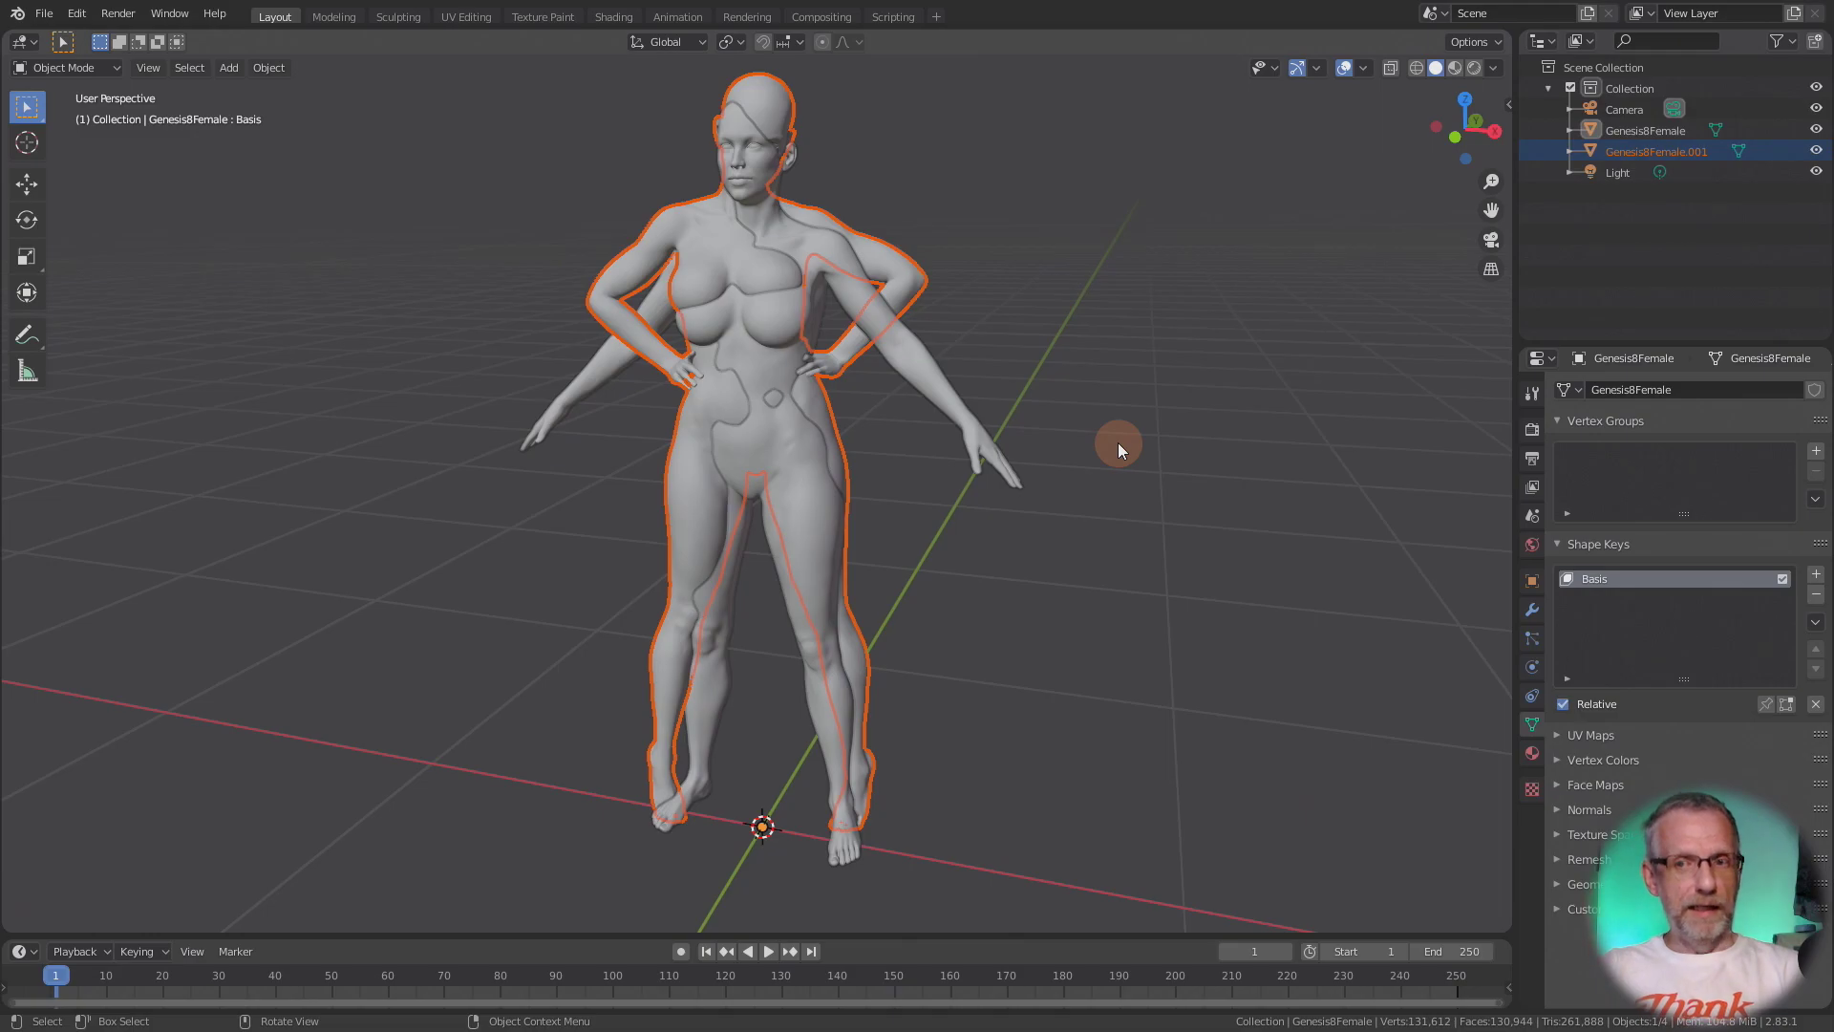
# Select the hands-on-hips figure, then add the A-pose Genesis8Female to the selection as active.
pyautogui.hotkey('alt', 'a')
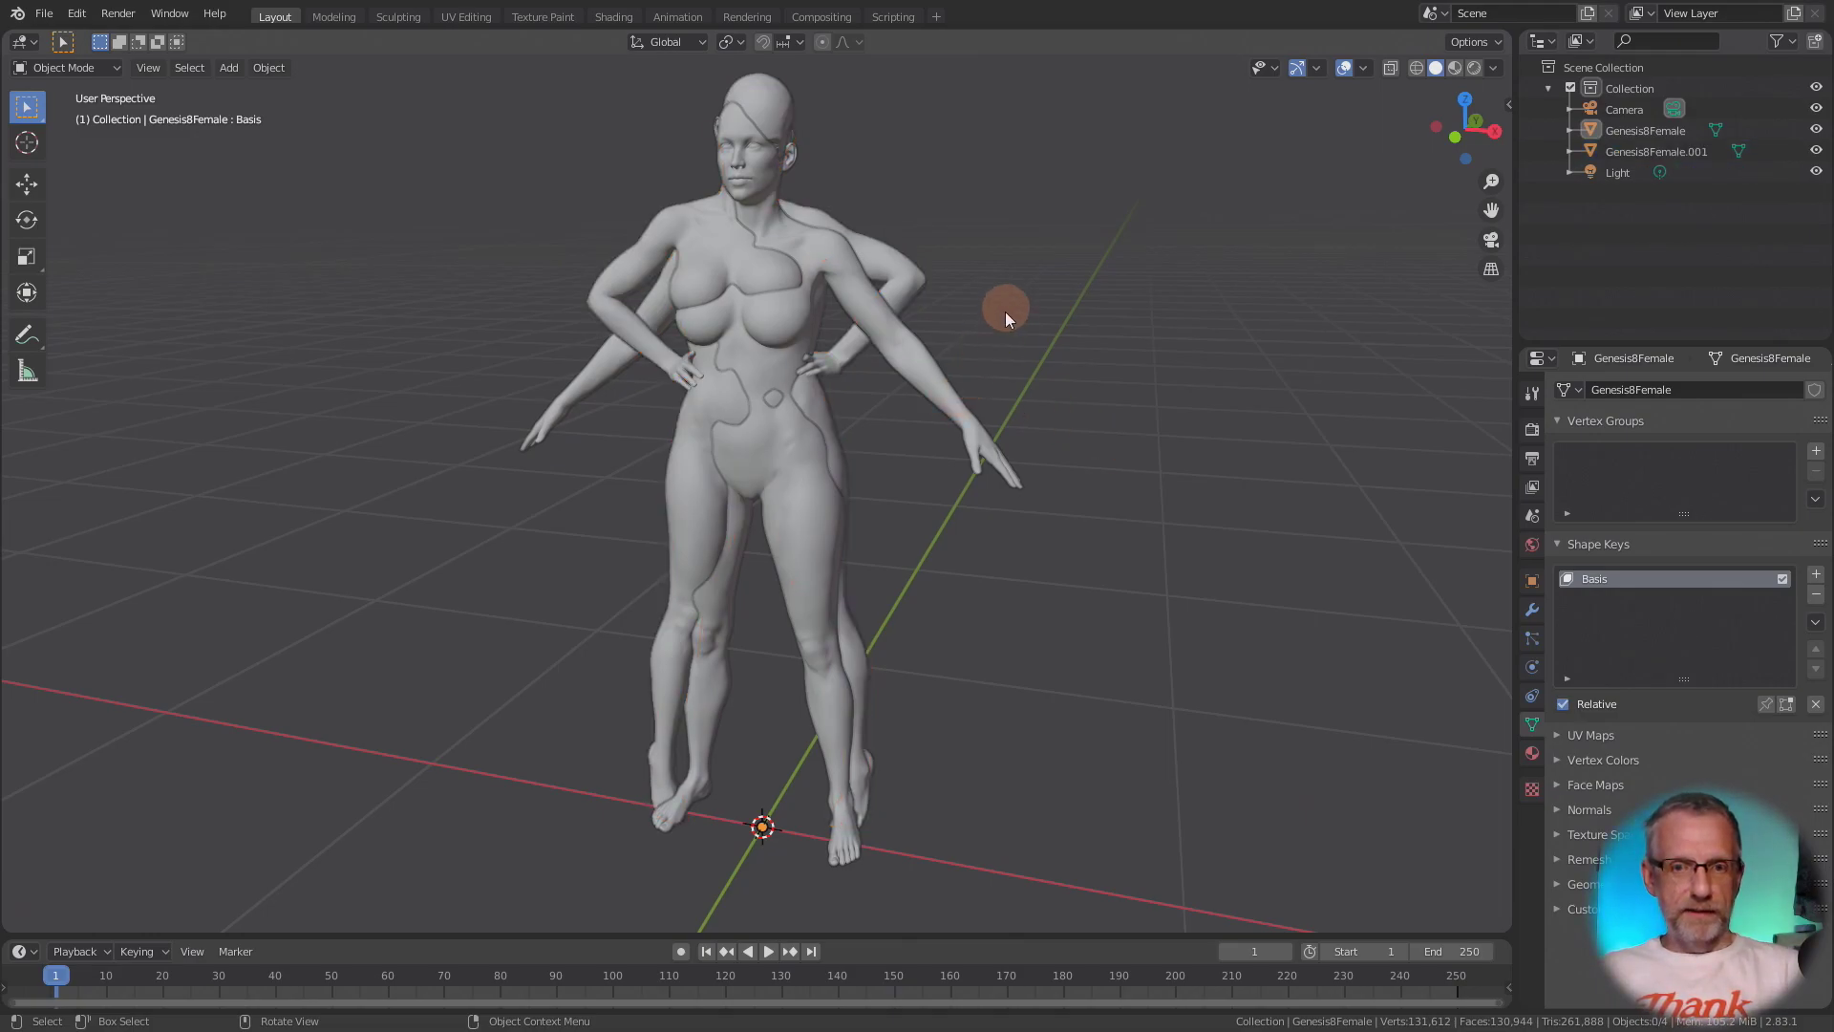
pyautogui.click(909, 277)
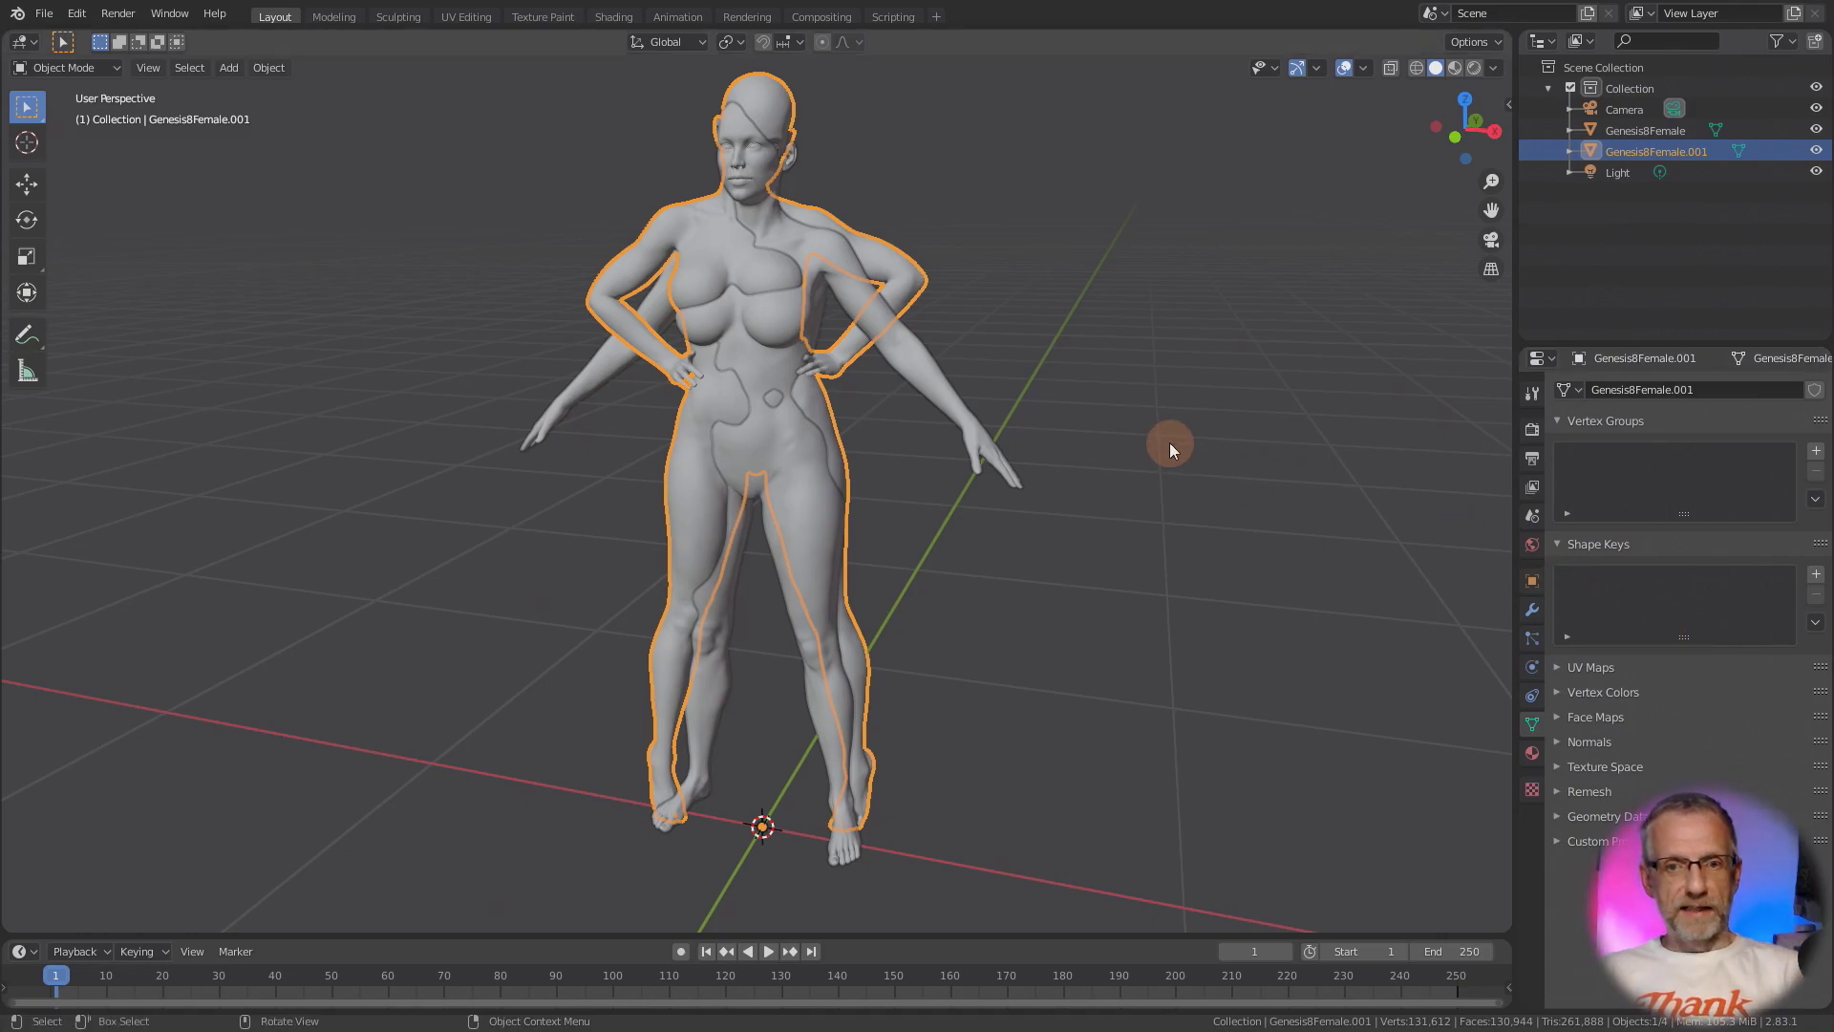
pyautogui.click(952, 392)
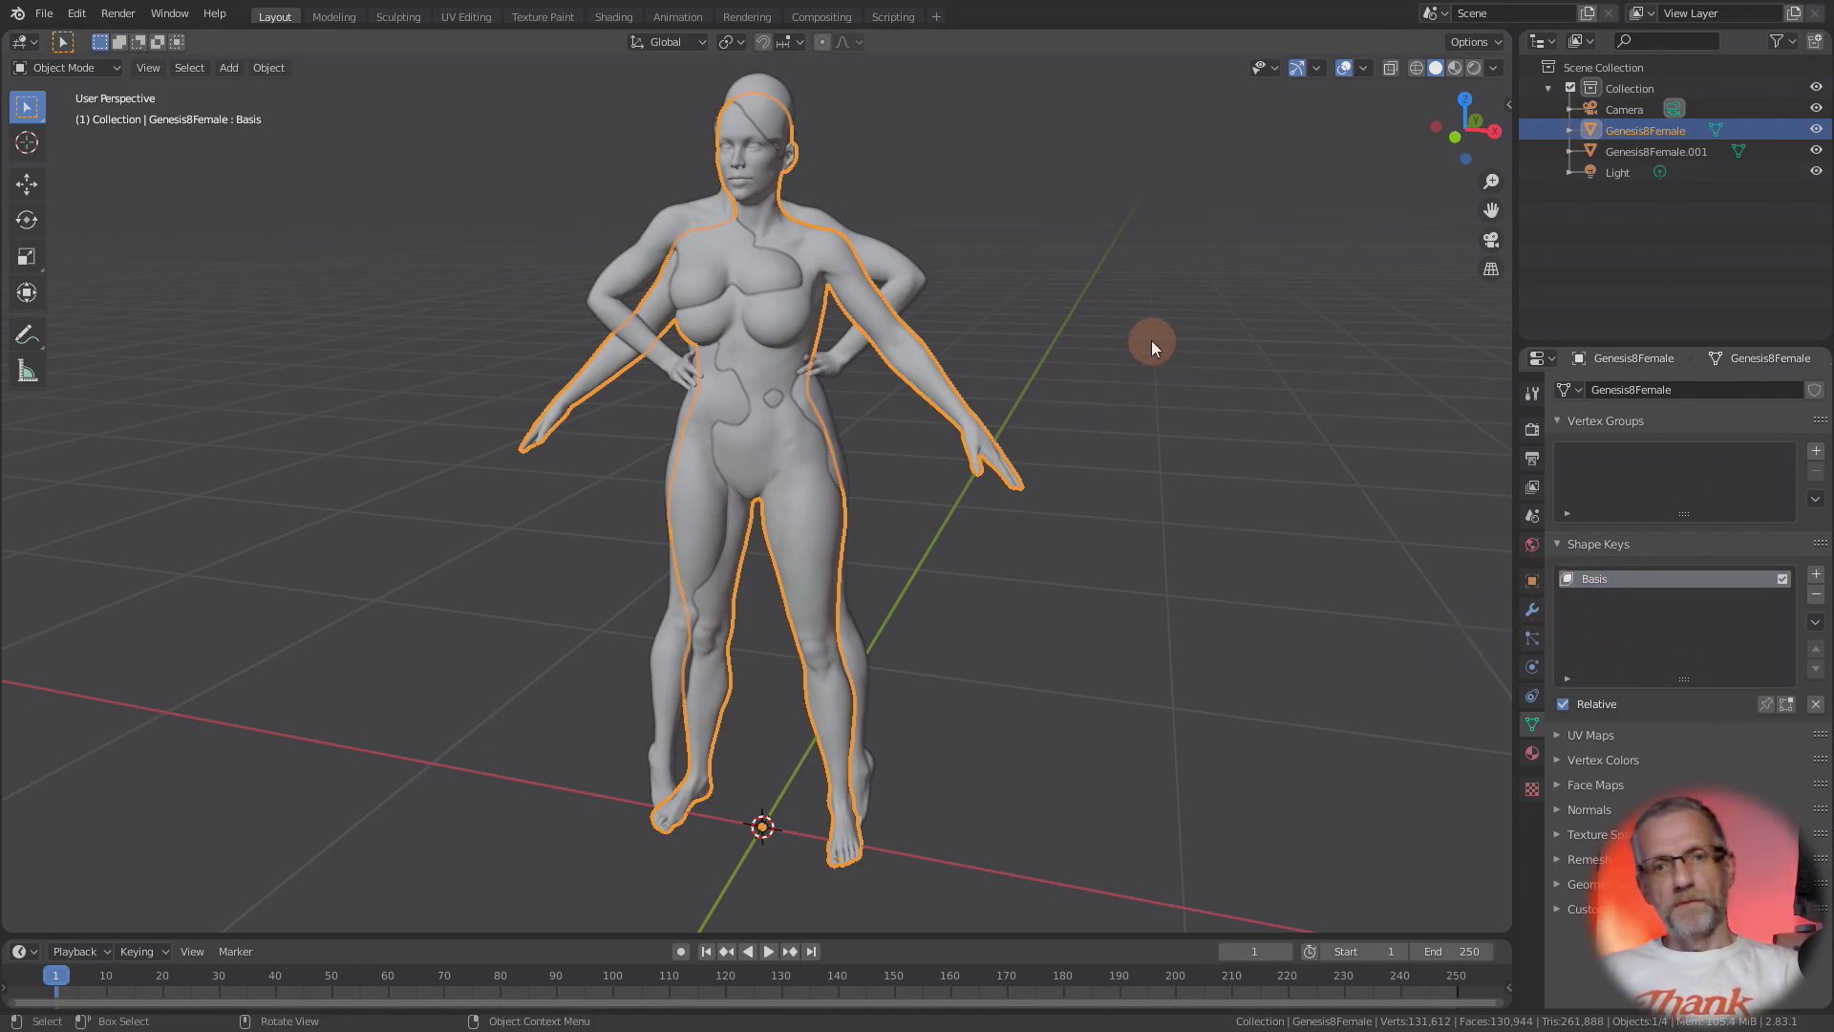
pyautogui.click(898, 271)
pyautogui.press('shift')
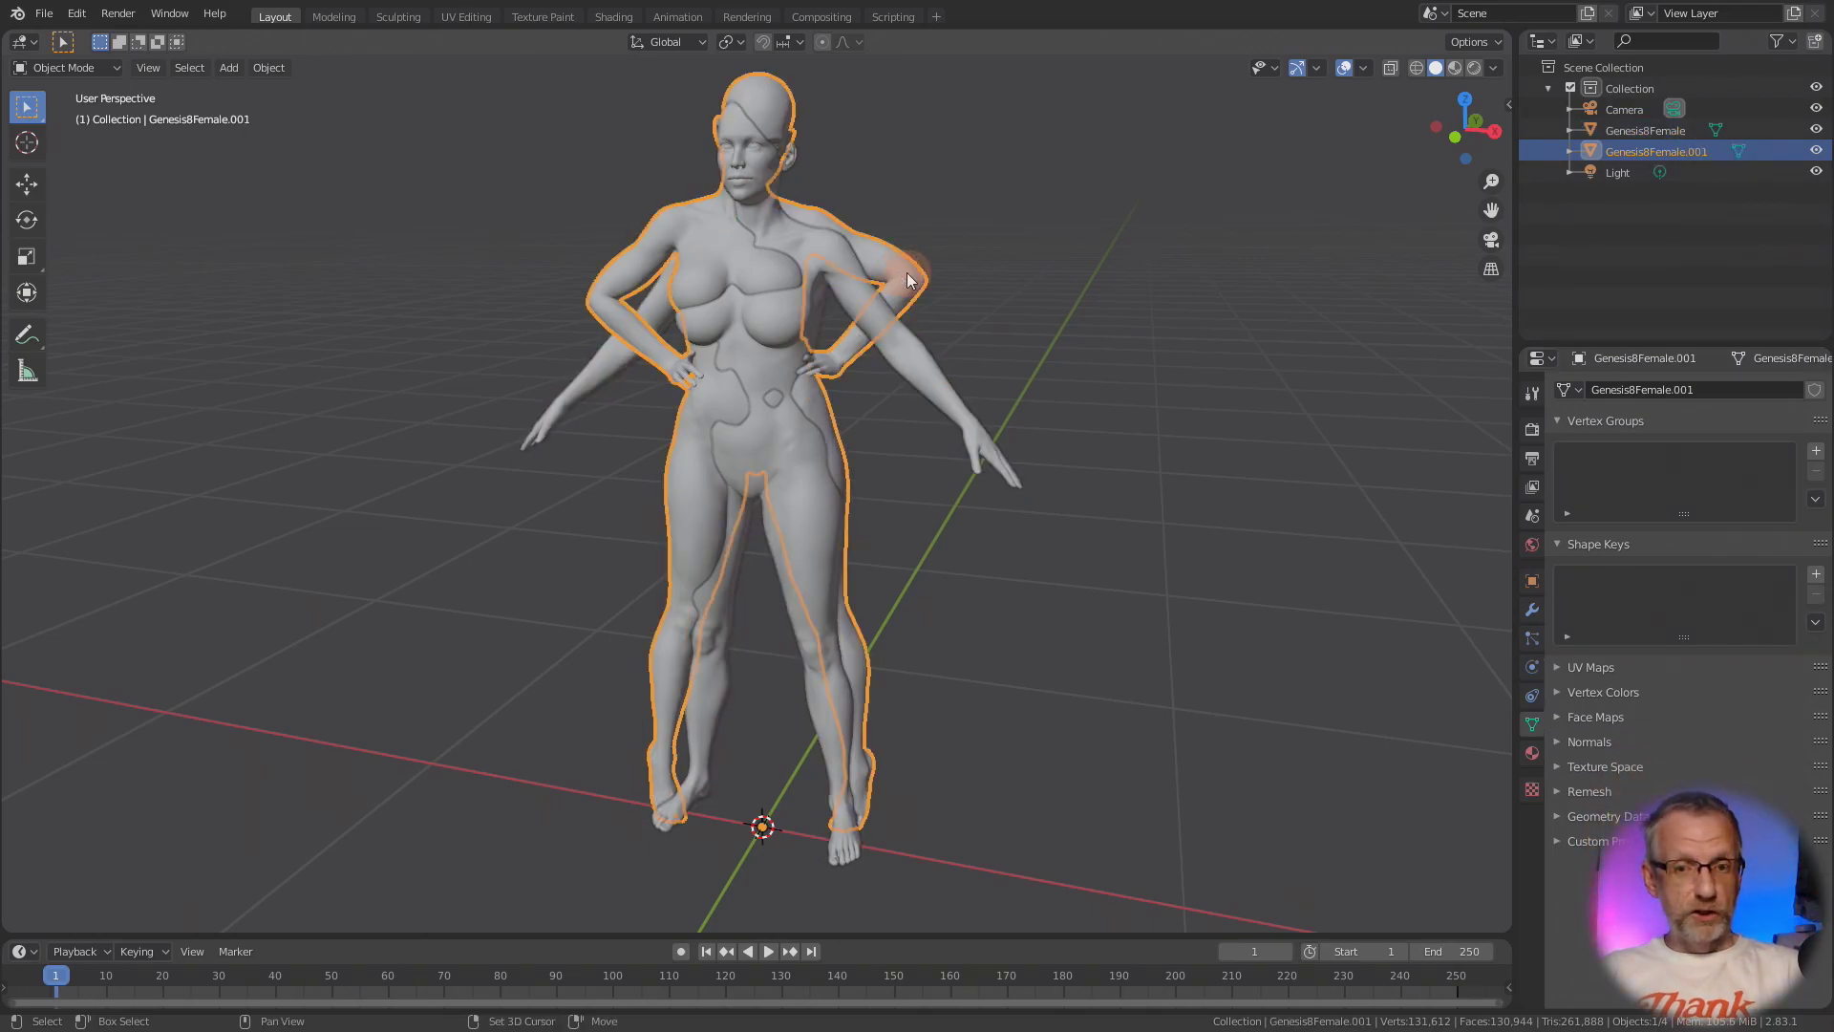
pyautogui.keyDown('shift'); pyautogui.click(911, 367); pyautogui.keyUp('shift')
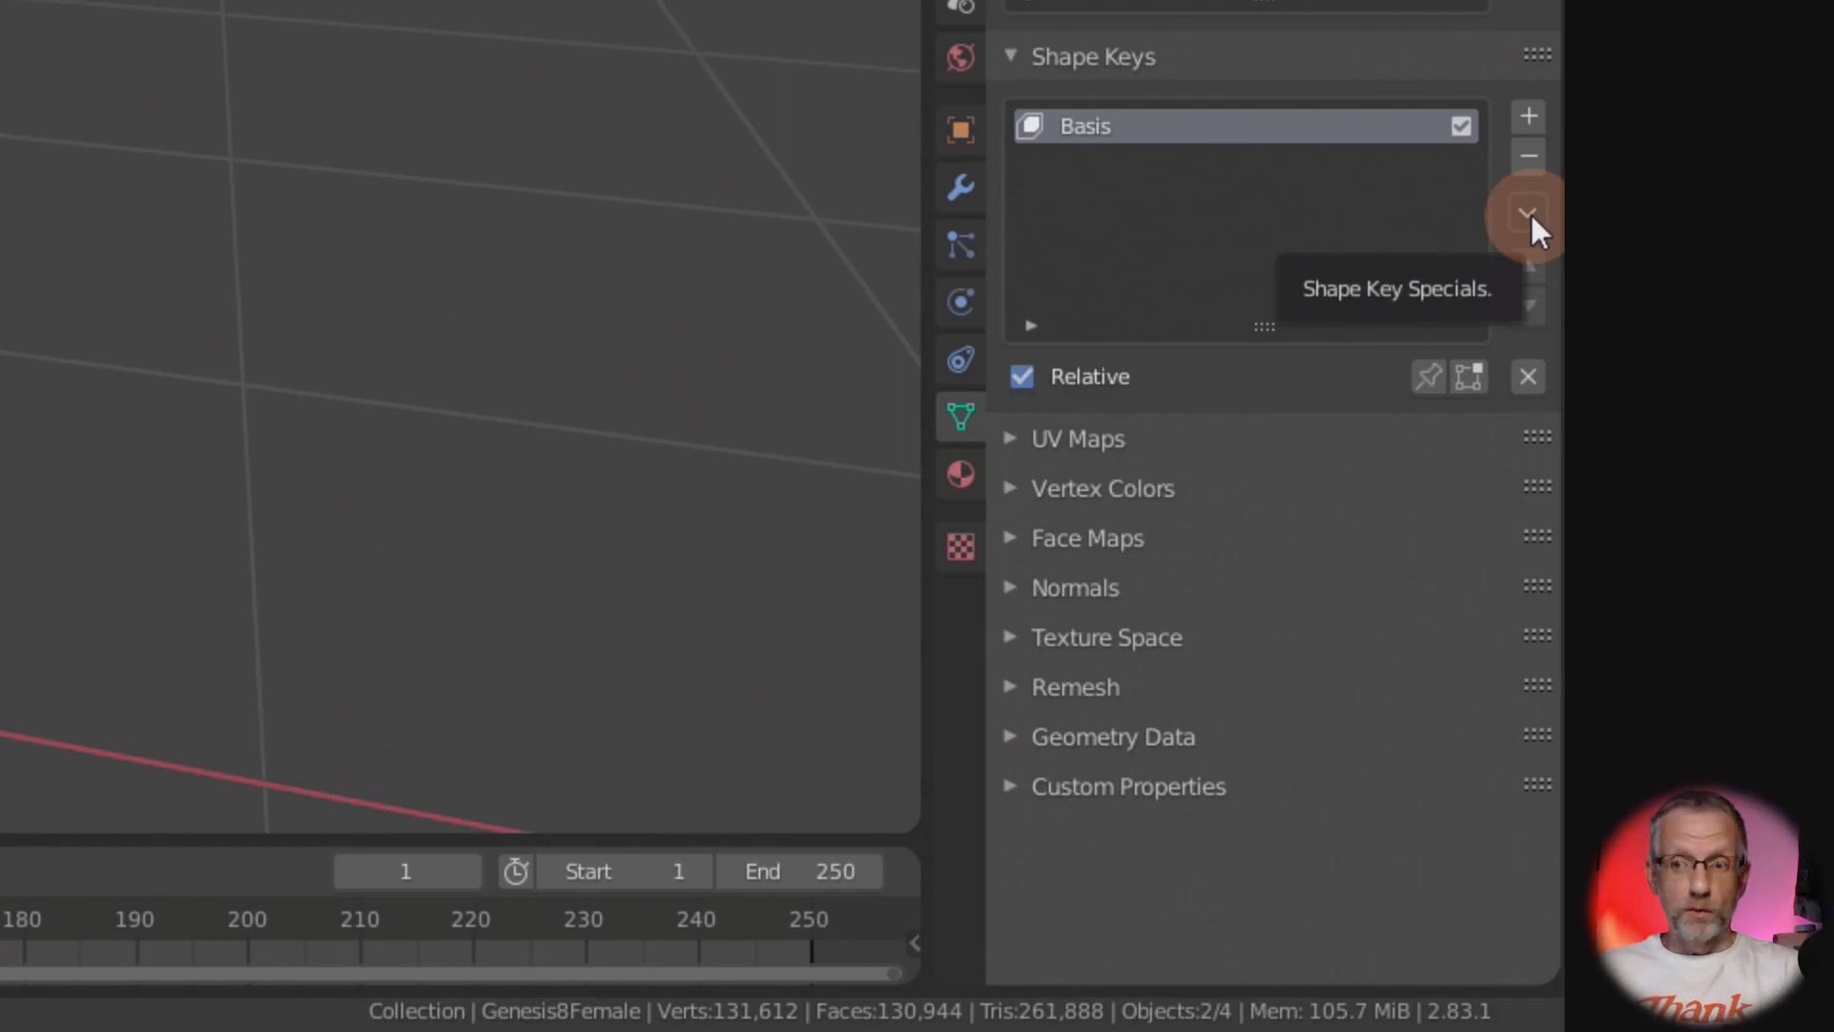
# Use Join as Shapes from Shape Key Specials to add a Genesis8Female.001 shape key.
pyautogui.click(1531, 213)
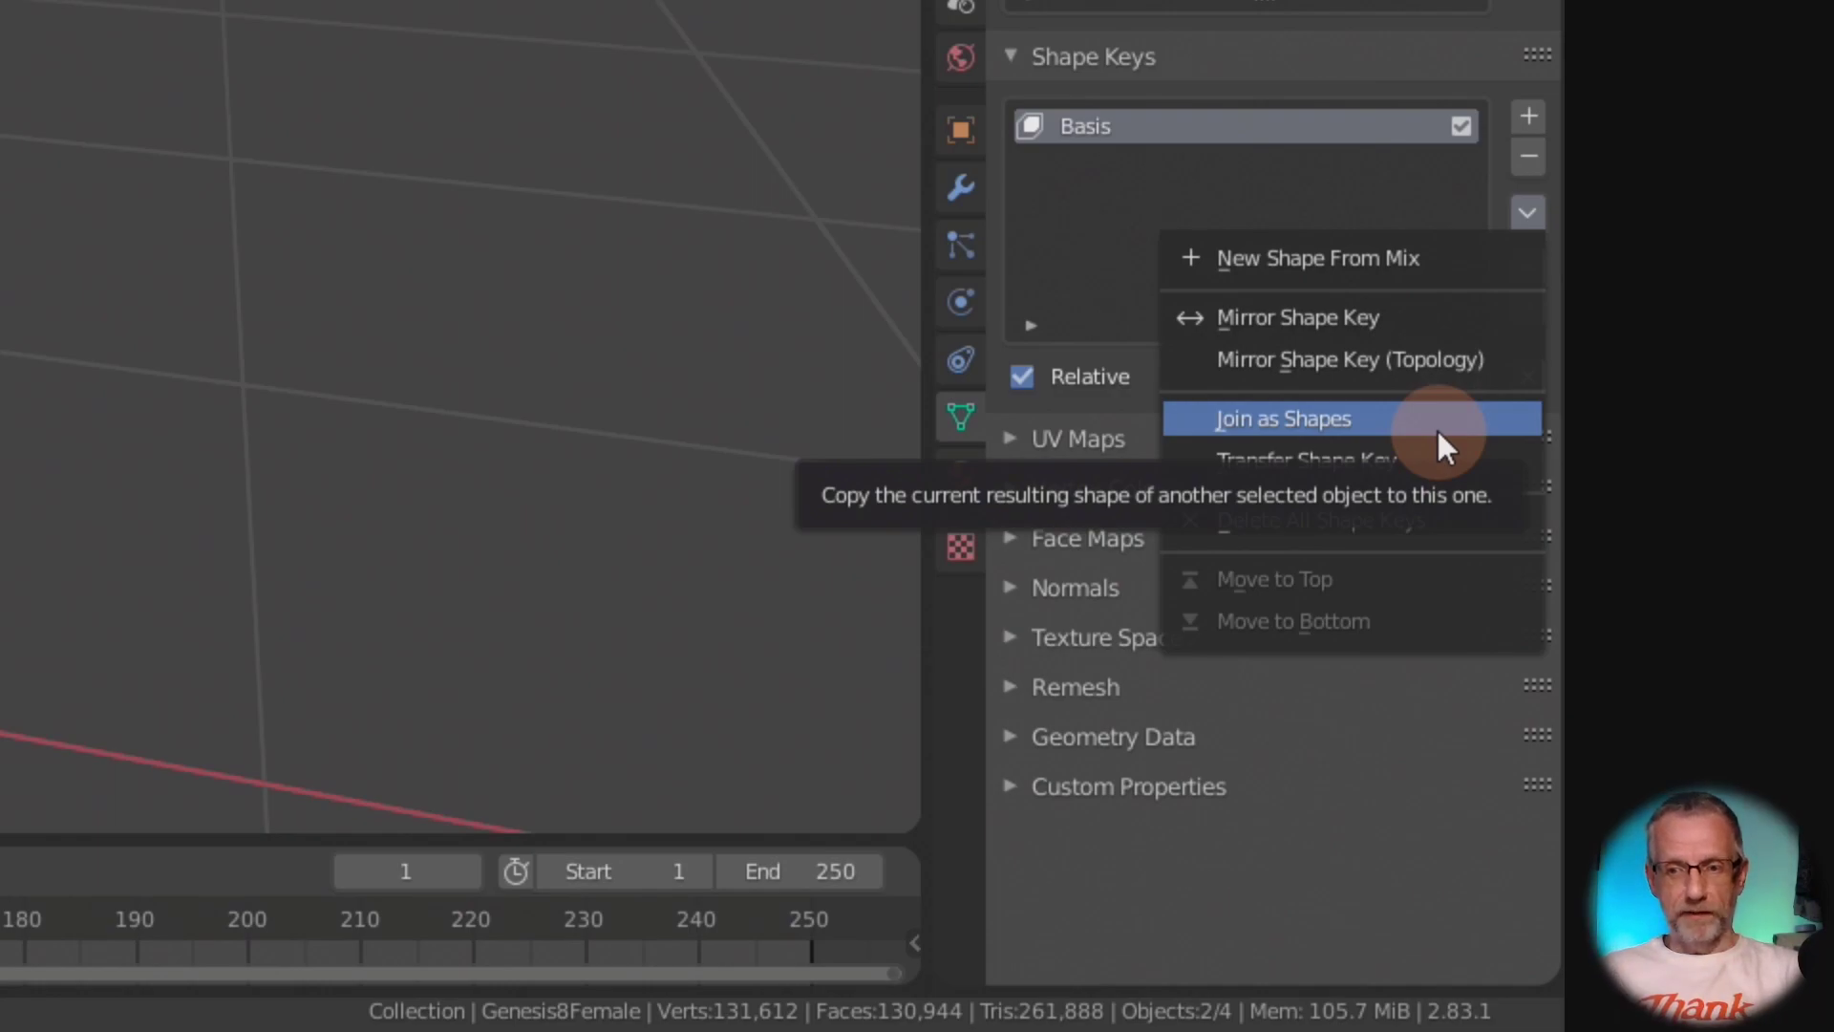
pyautogui.click(1439, 433)
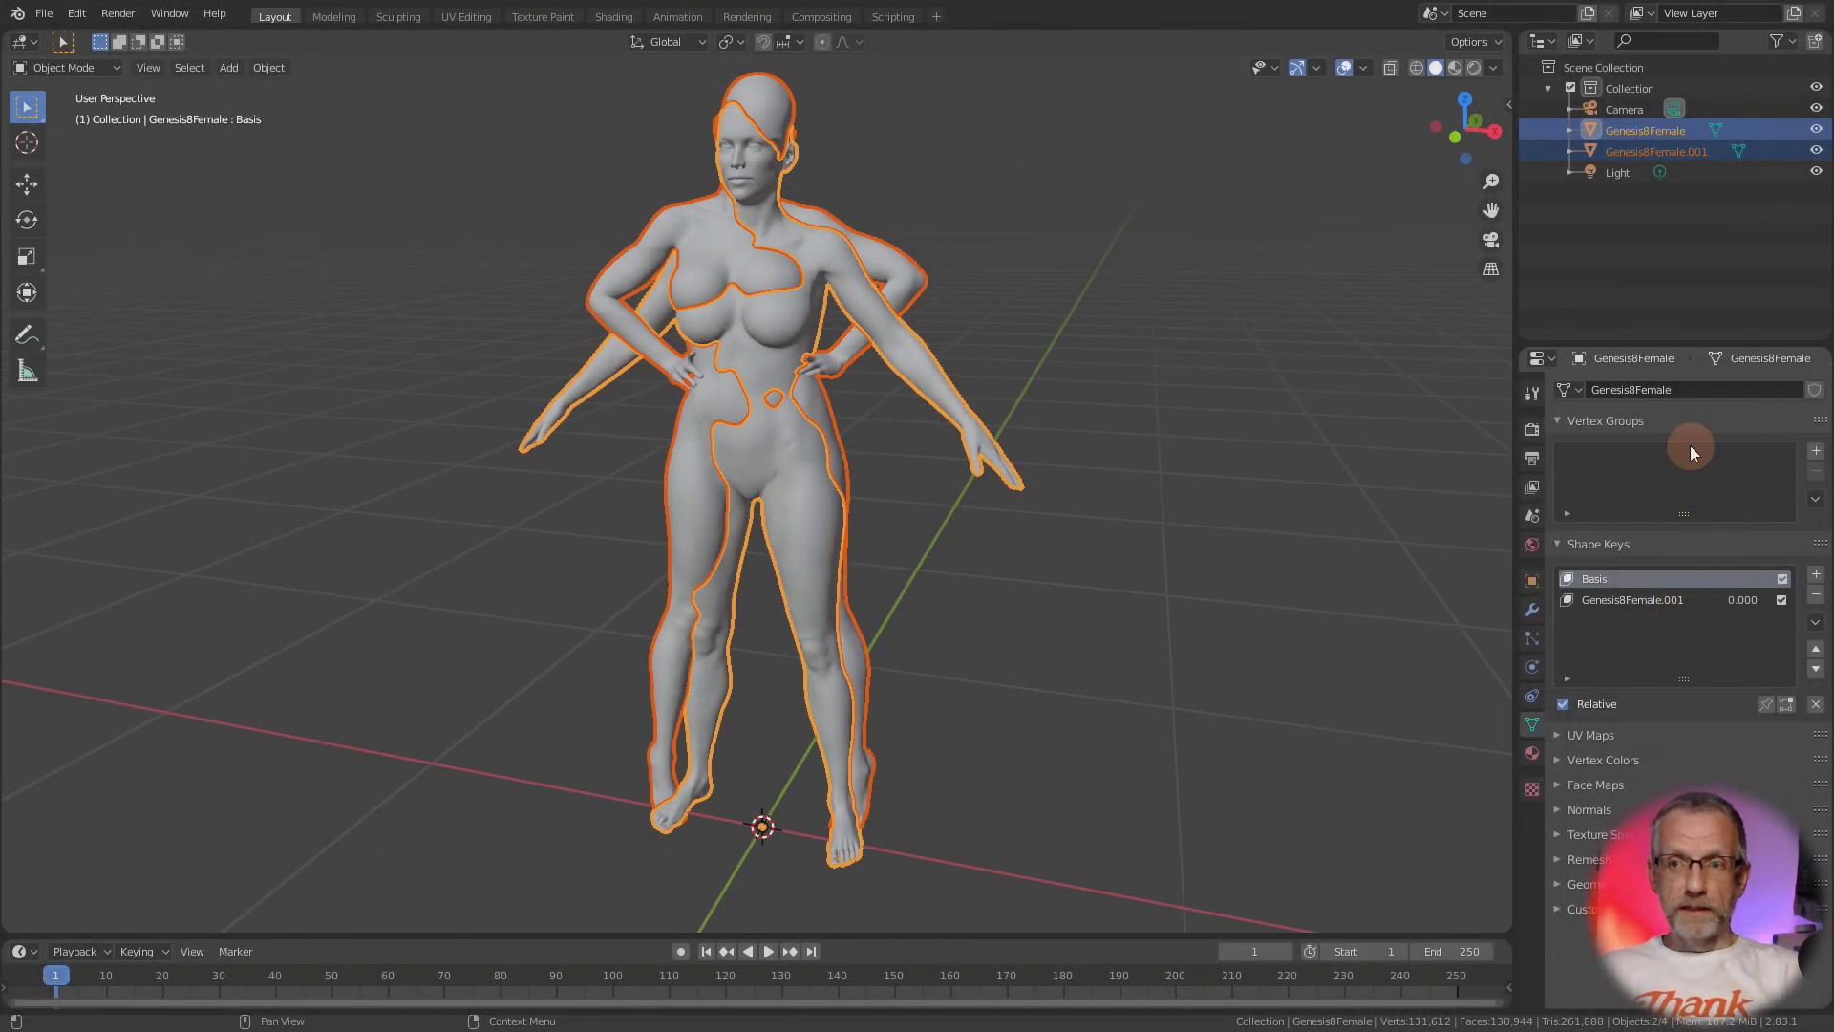
# Delete the Genesis8Female.001 object via the Outliner and reselect Genesis8Female.
pyautogui.click(1695, 156)
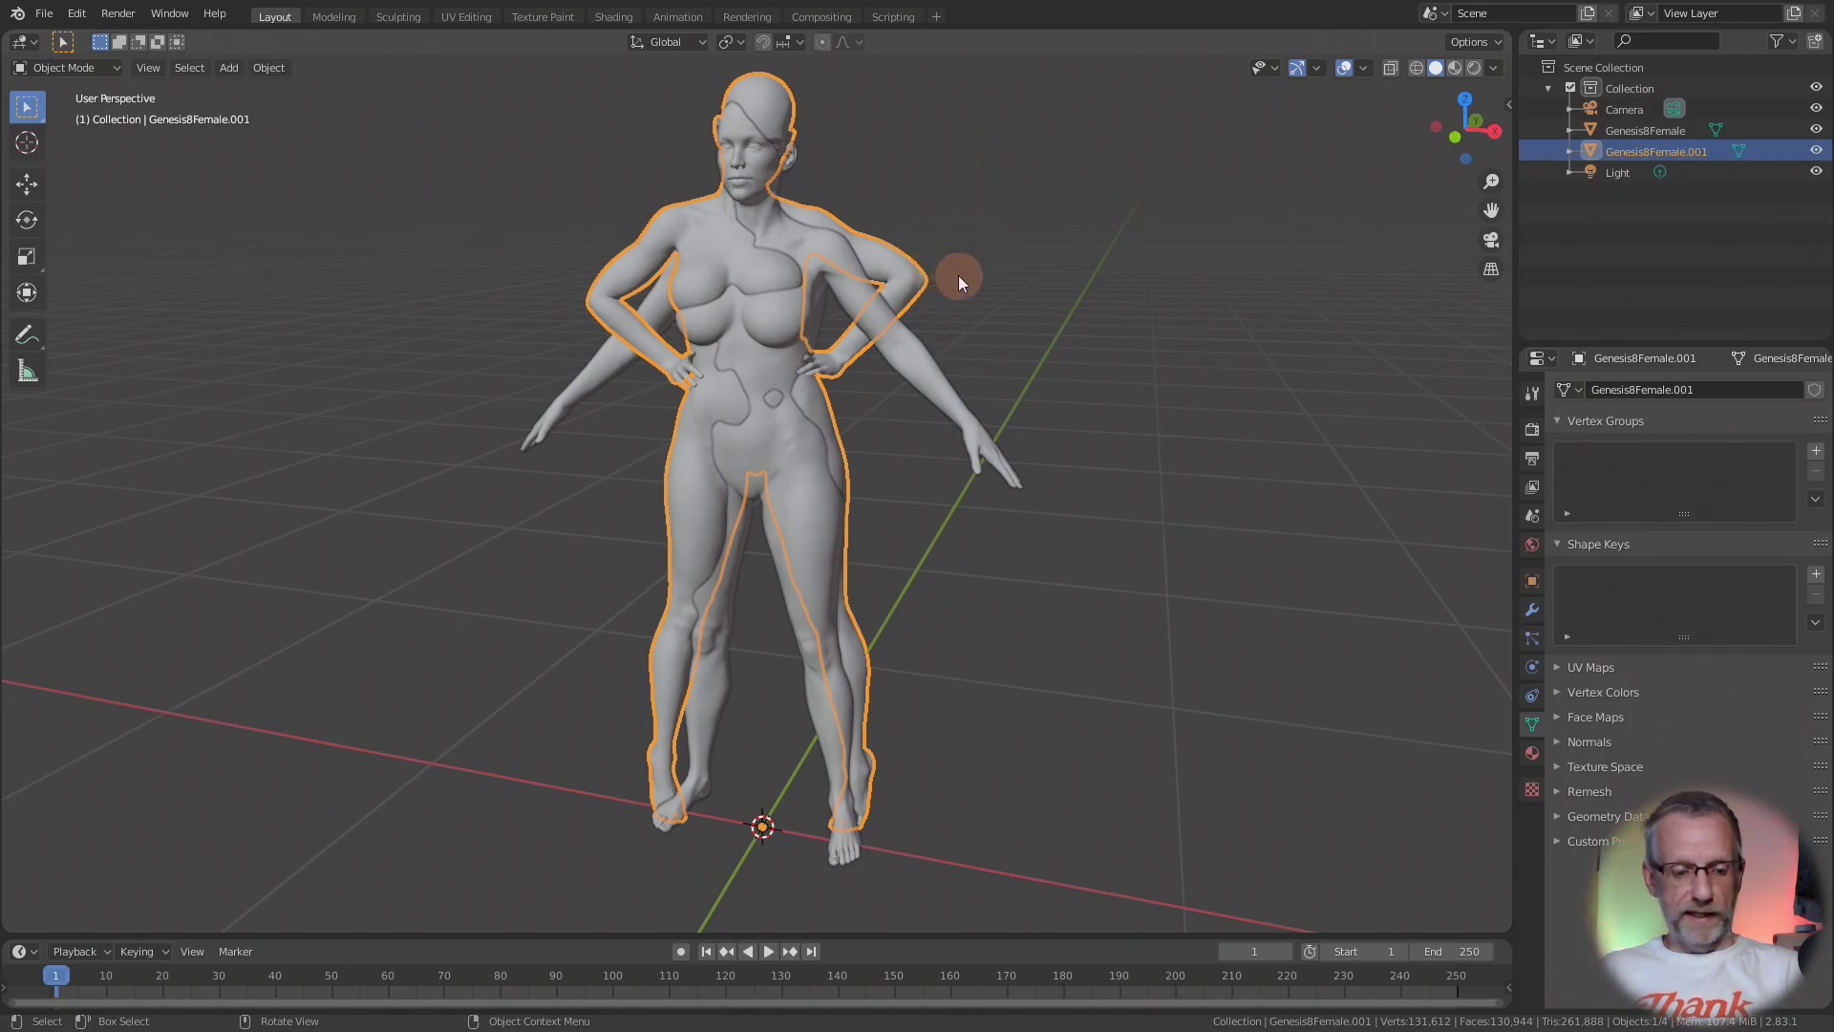
pyautogui.press('x')
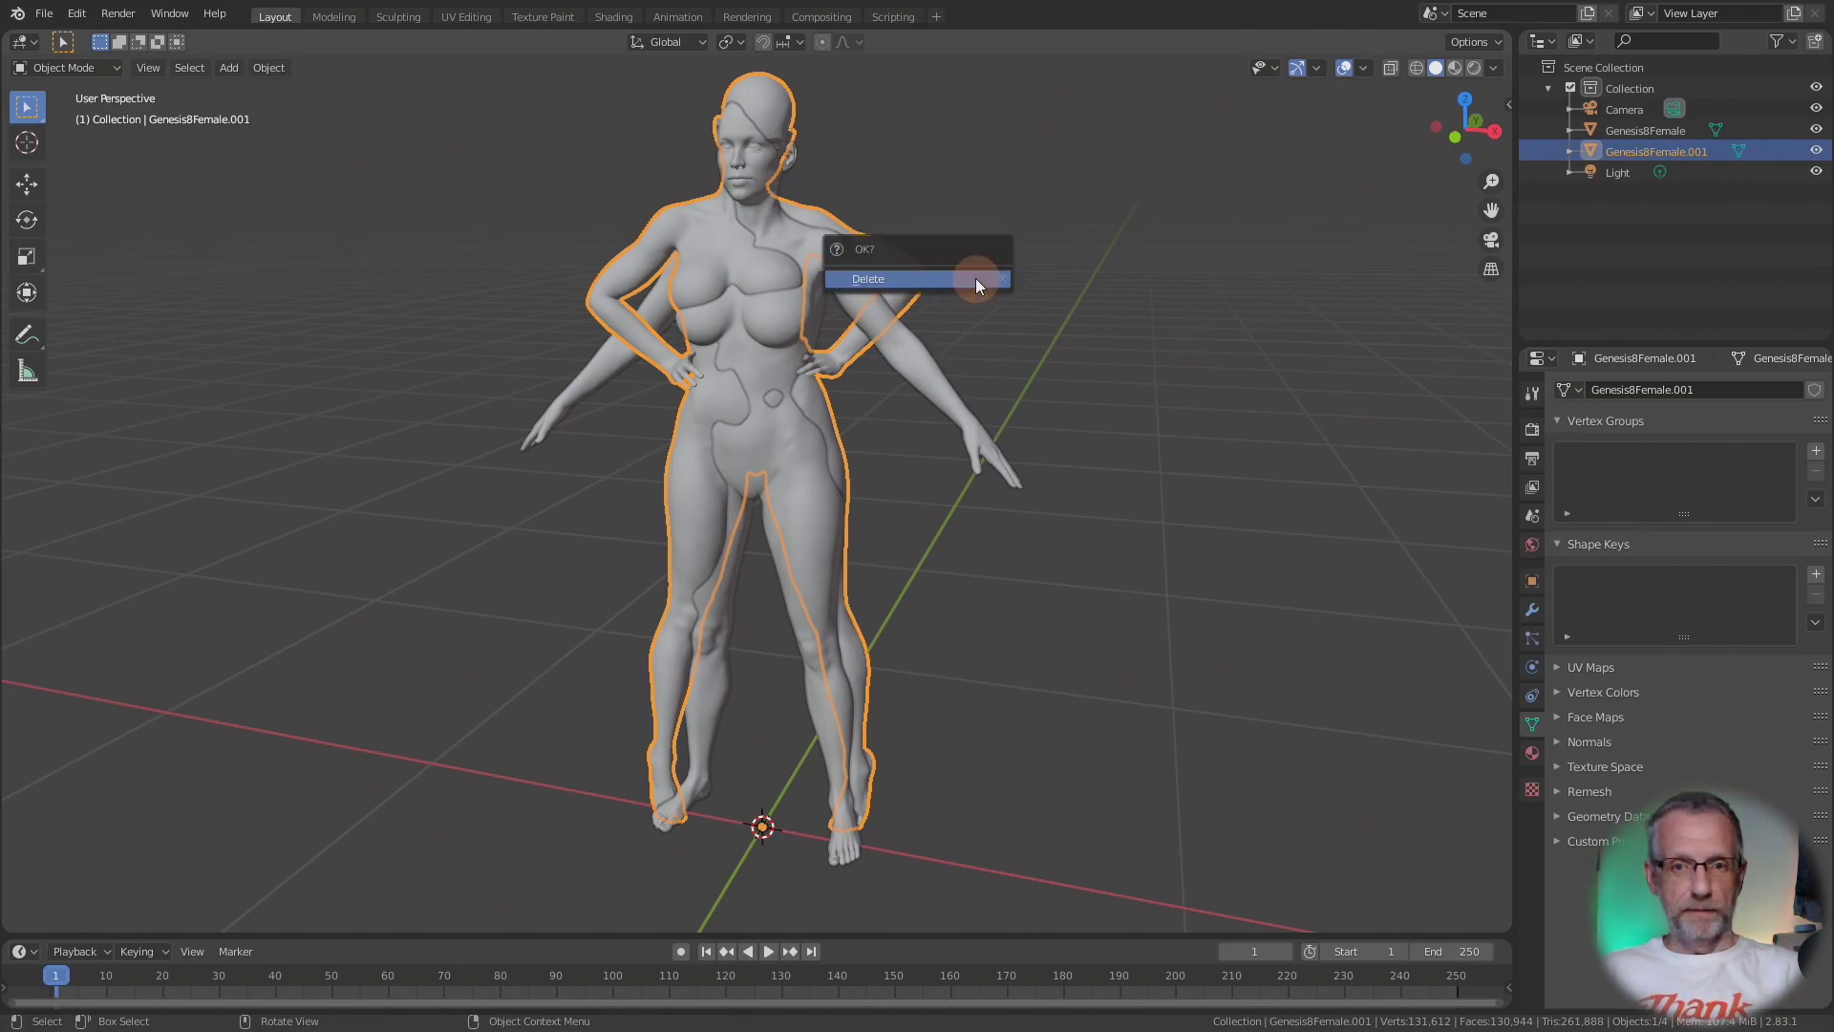
pyautogui.click(975, 278)
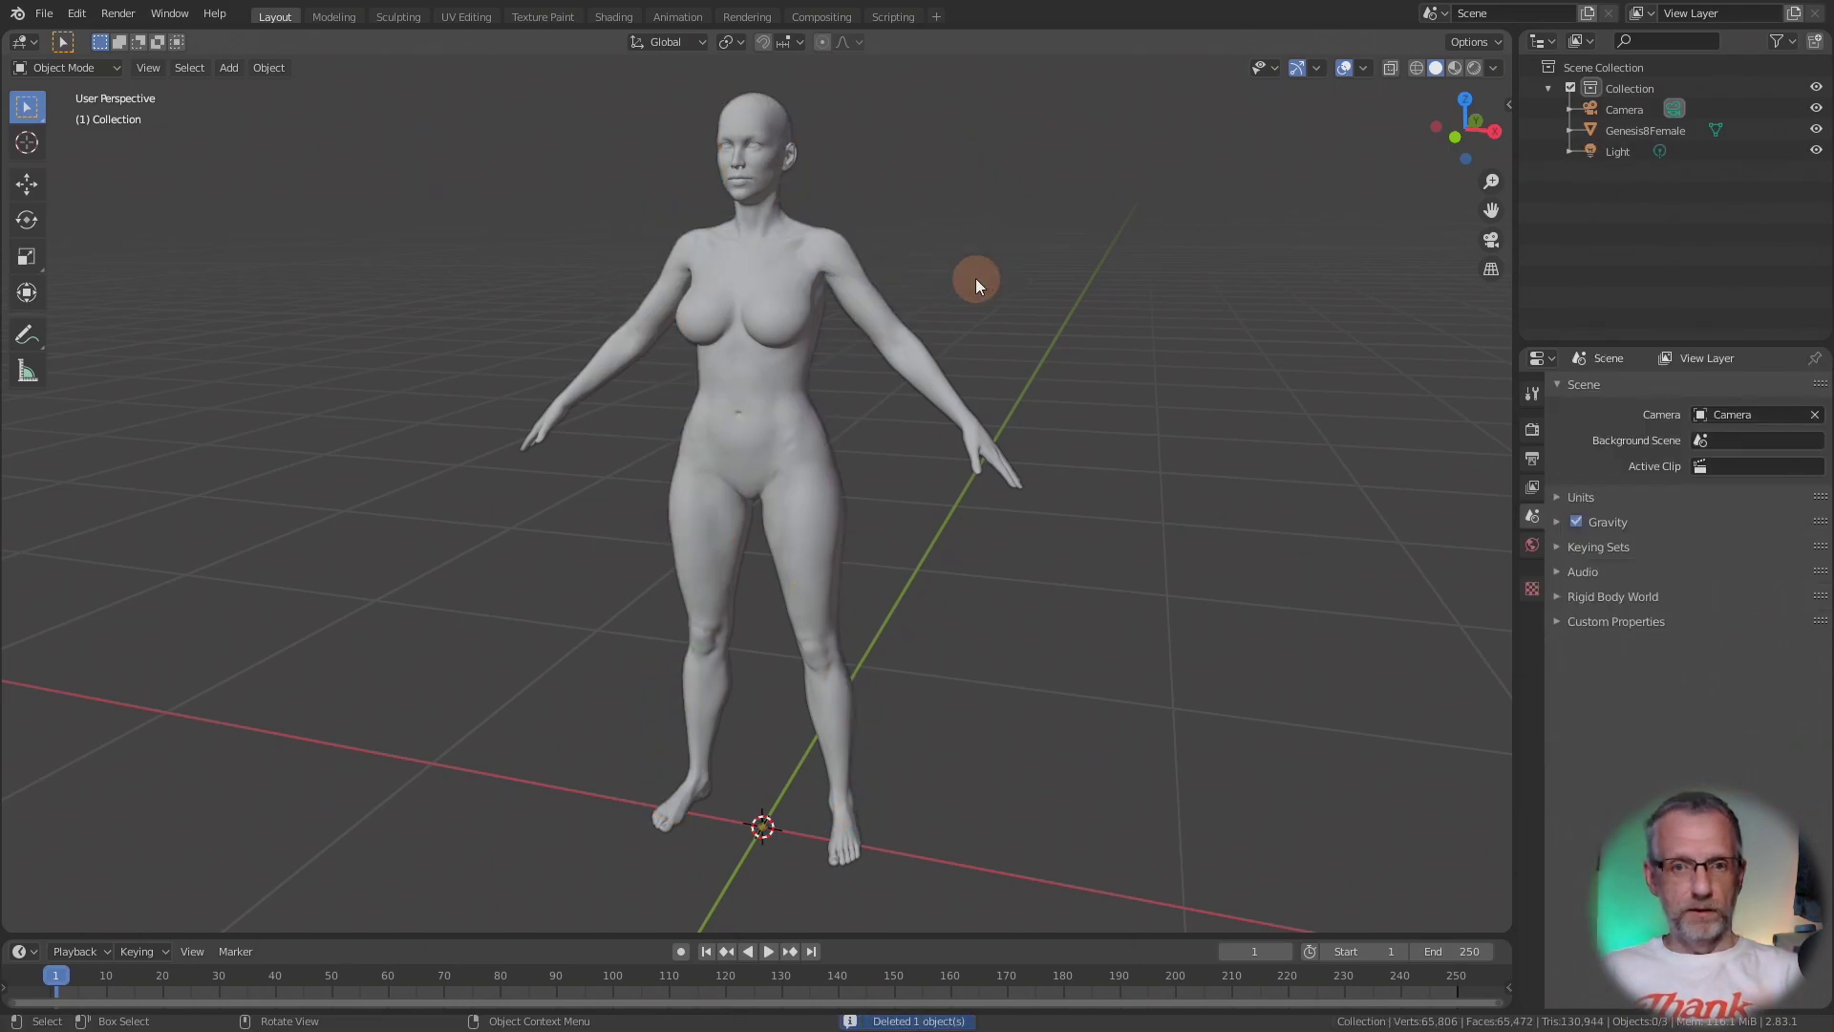
pyautogui.click(765, 401)
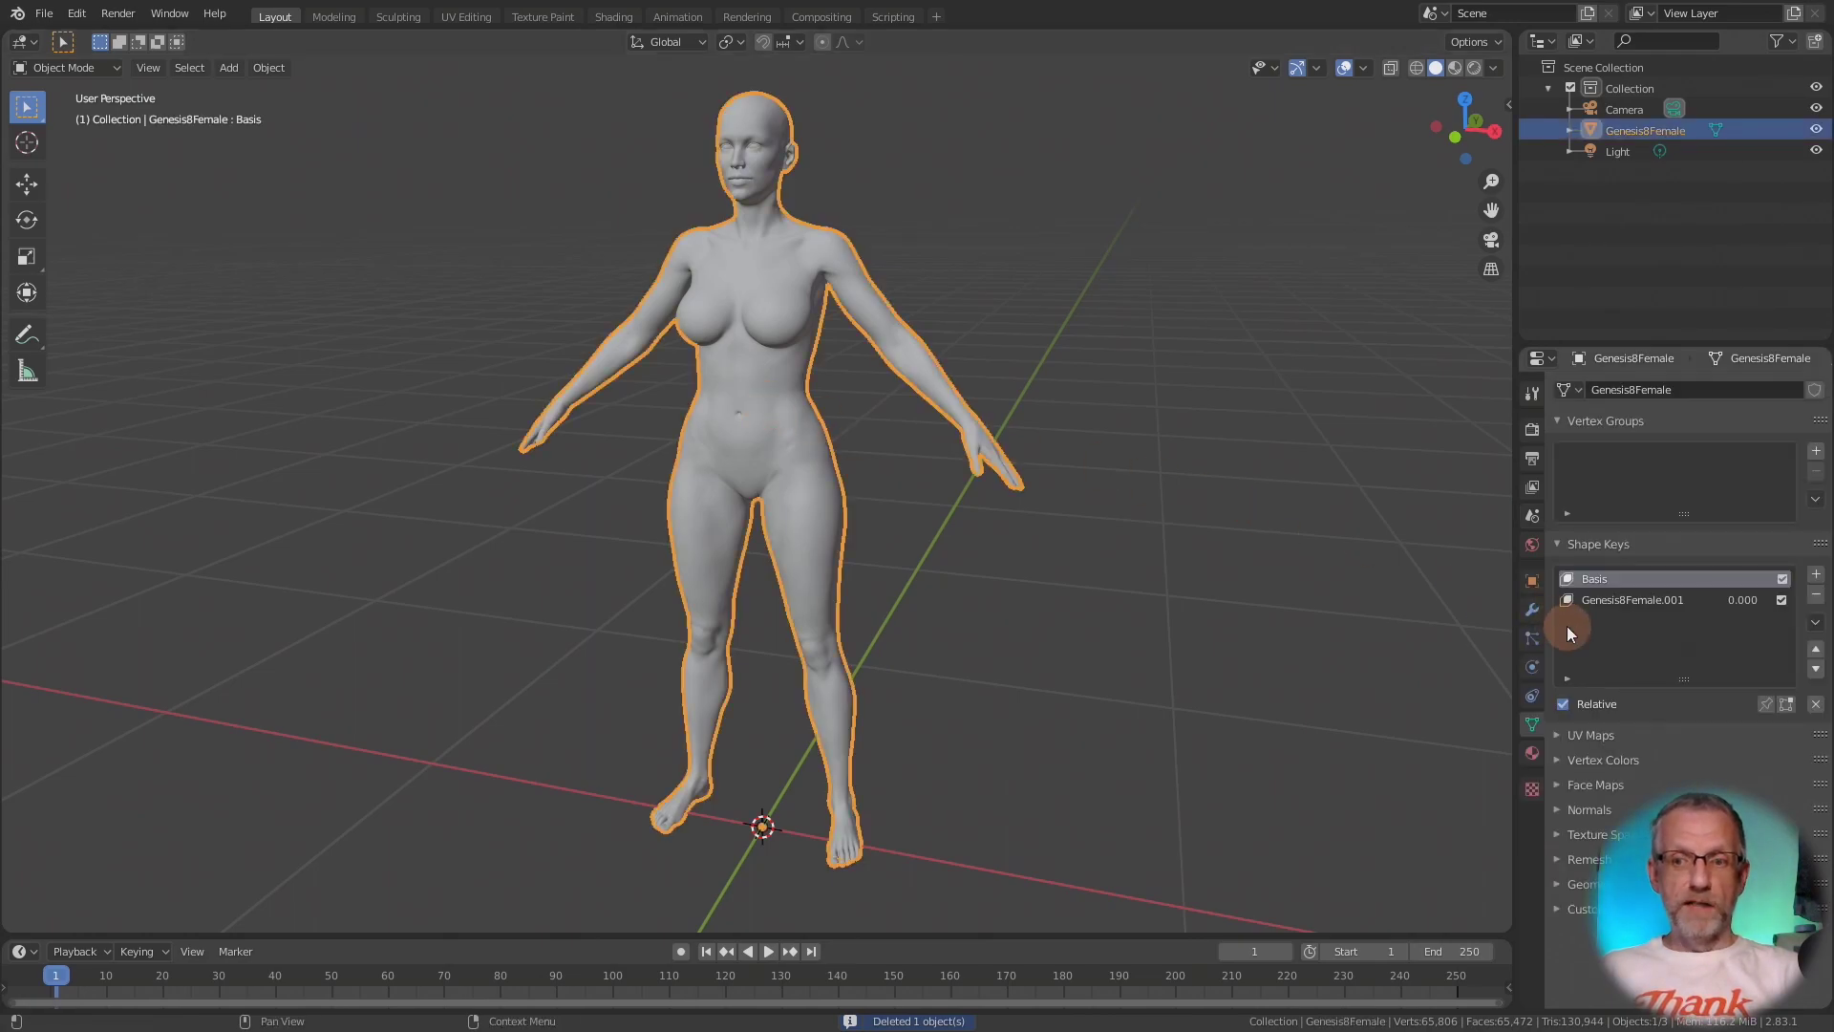
# Scrub the Genesis8Female.001 shape key Value between A-pose and hands-on-hips, ending at 1.000.
pyautogui.click(1663, 601)
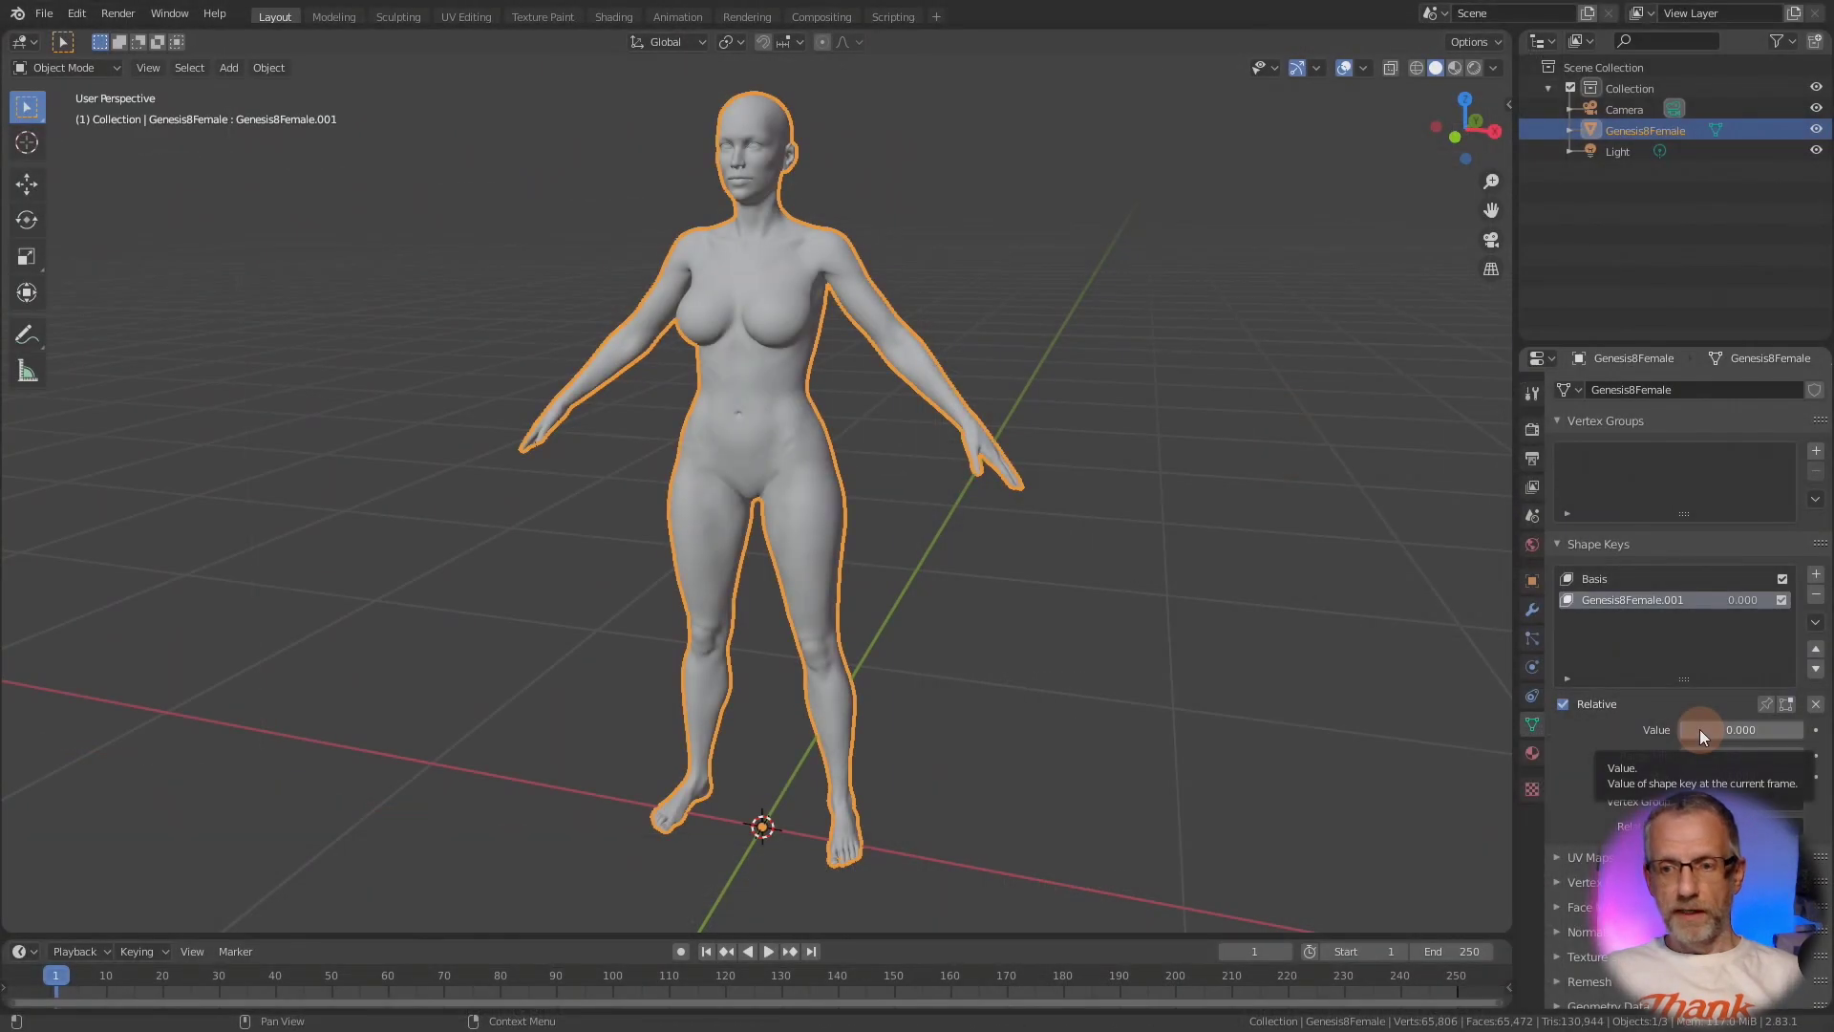
pyautogui.moveTo(1701, 729)
pyautogui.mouseDown()
pyautogui.moveTo(1777, 734)
pyautogui.moveTo(12, 774)
pyautogui.moveTo(157, 820)
pyautogui.moveTo(111, 838)
pyautogui.mouseUp()
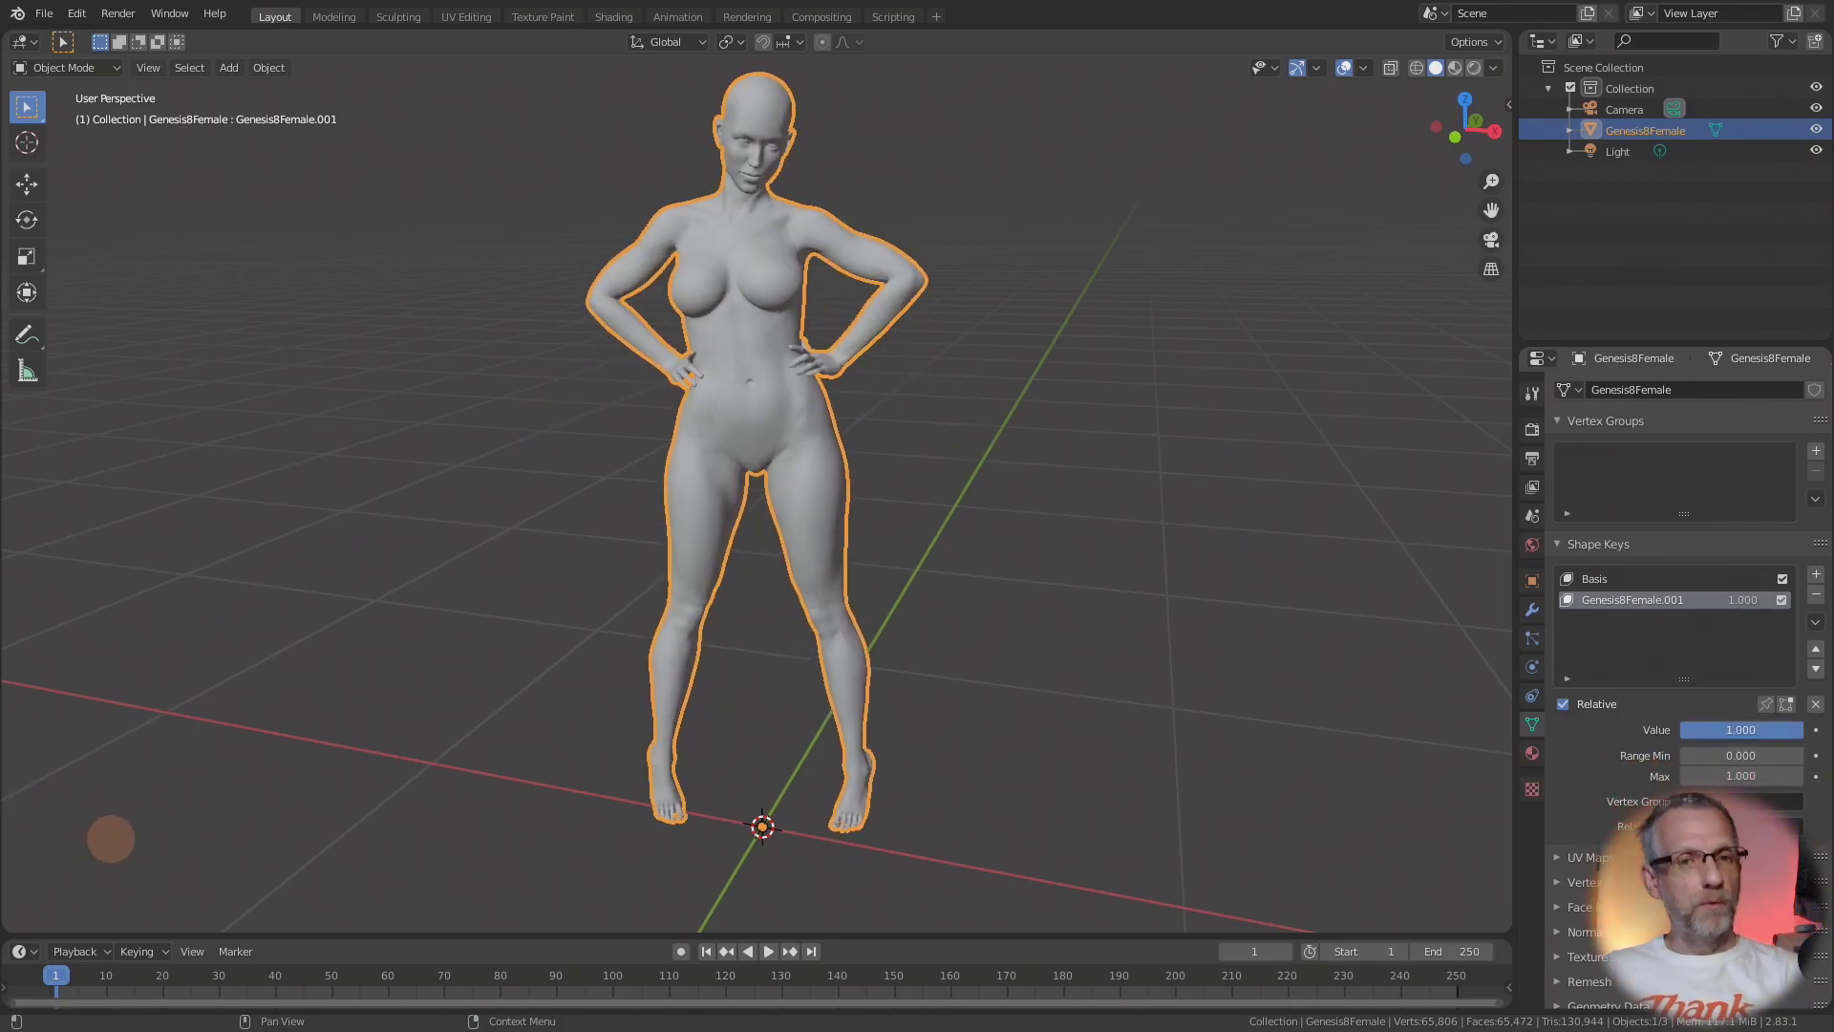
pyautogui.moveTo(111, 837); pyautogui.dragTo(1699, 845)
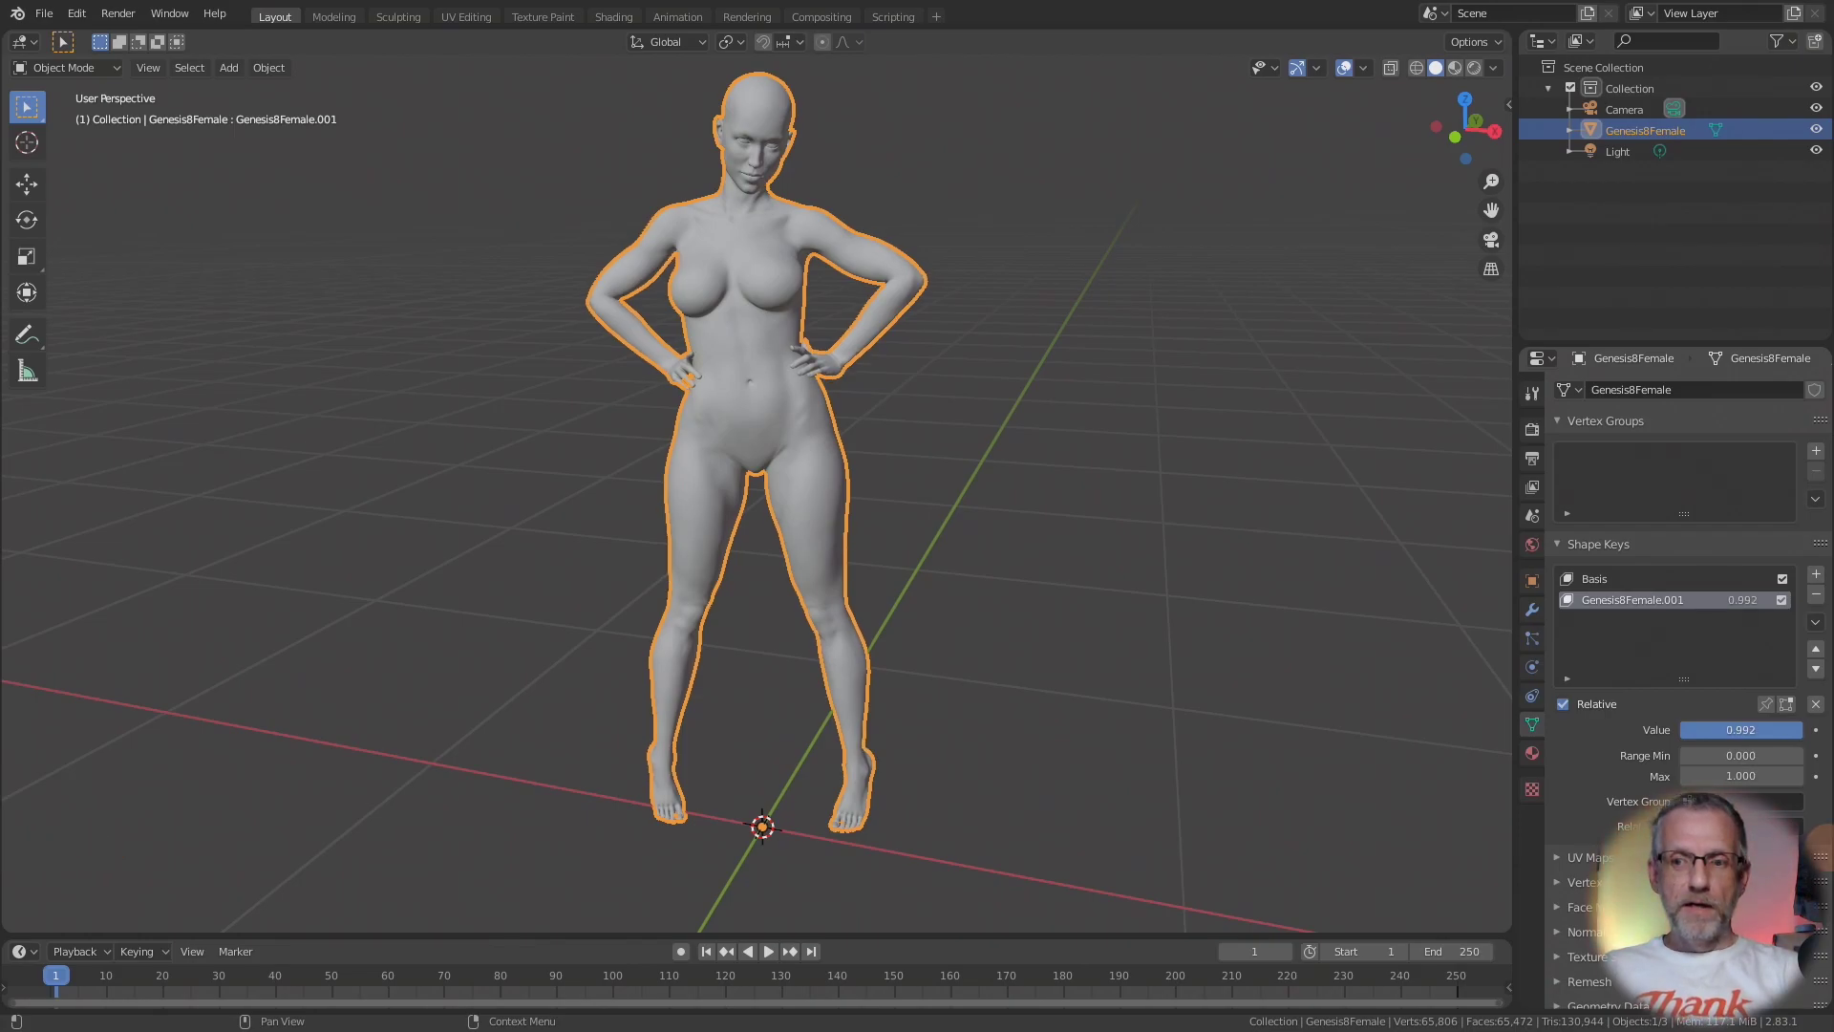
pyautogui.moveTo(1742, 730); pyautogui.dragTo(1719, 729)
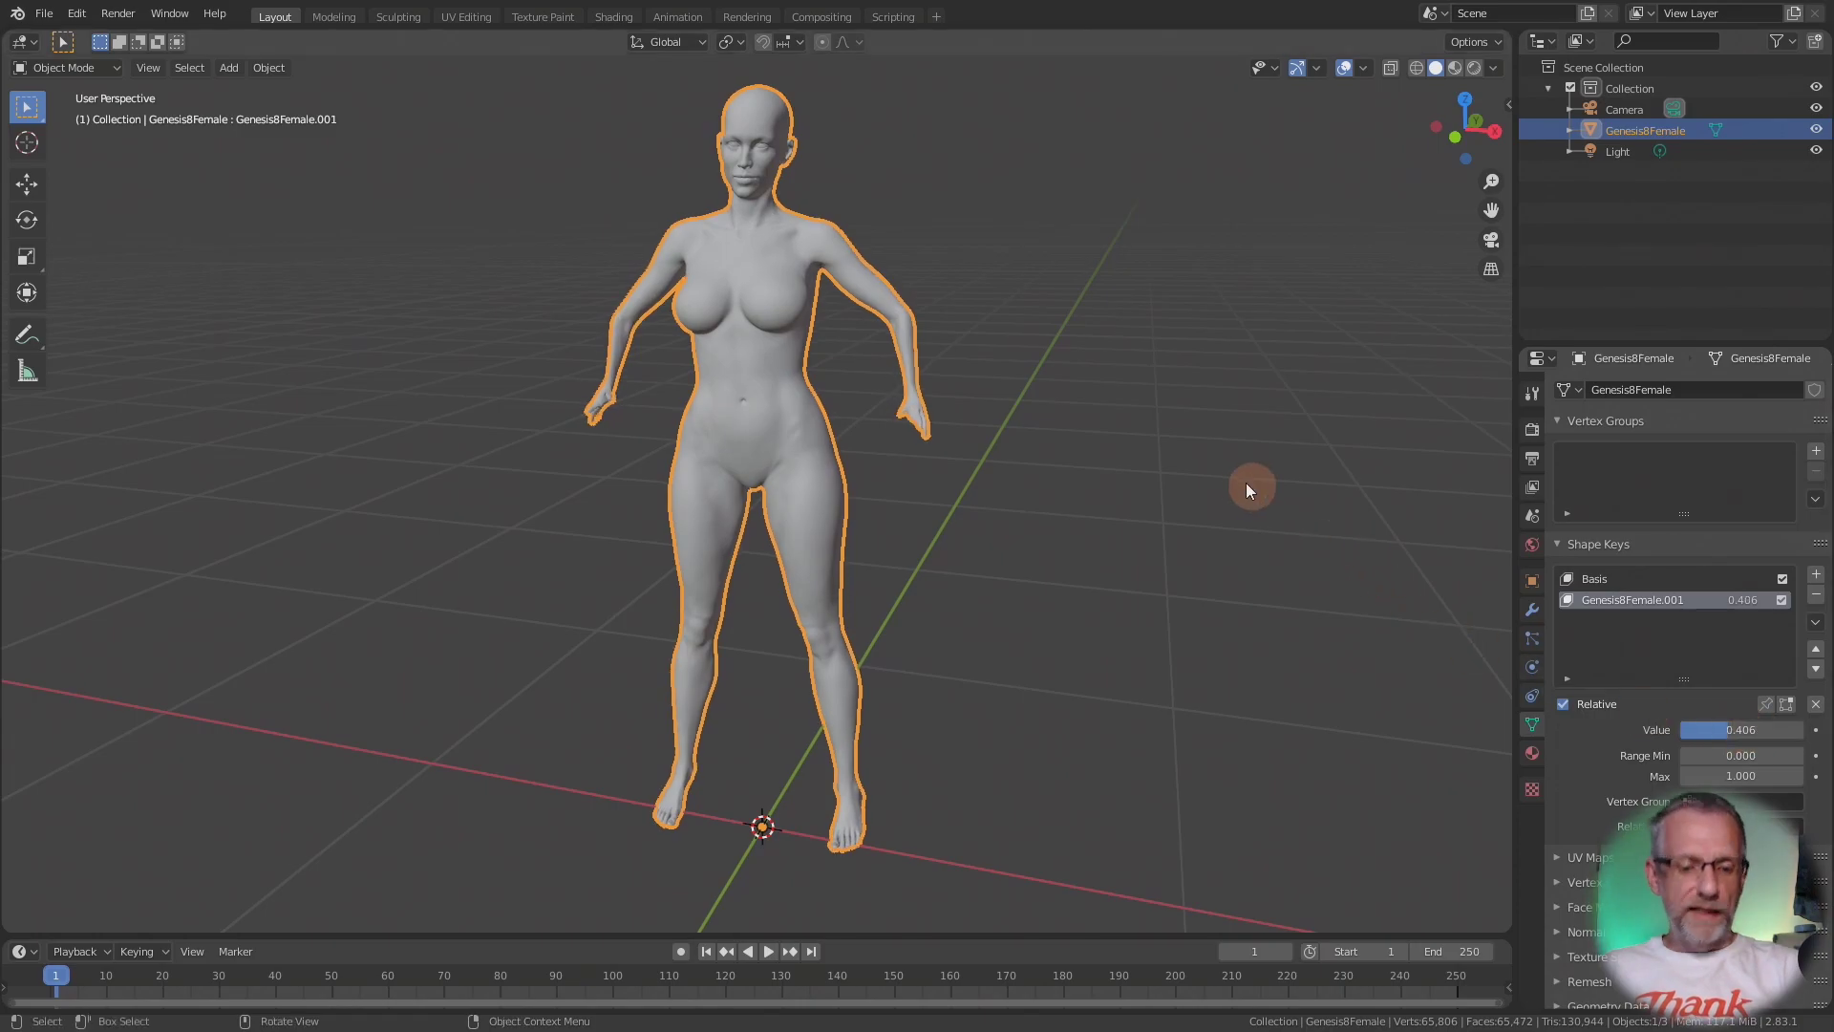
pyautogui.moveTo(1246, 481)
pyautogui.mouseDown(button='middle')
pyautogui.moveTo(863, 509)
pyautogui.moveTo(933, 615)
pyautogui.moveTo(1222, 531)
pyautogui.moveTo(1279, 471)
pyautogui.moveTo(1265, 508)
pyautogui.moveTo(1221, 487)
pyautogui.mouseUp(button='middle')
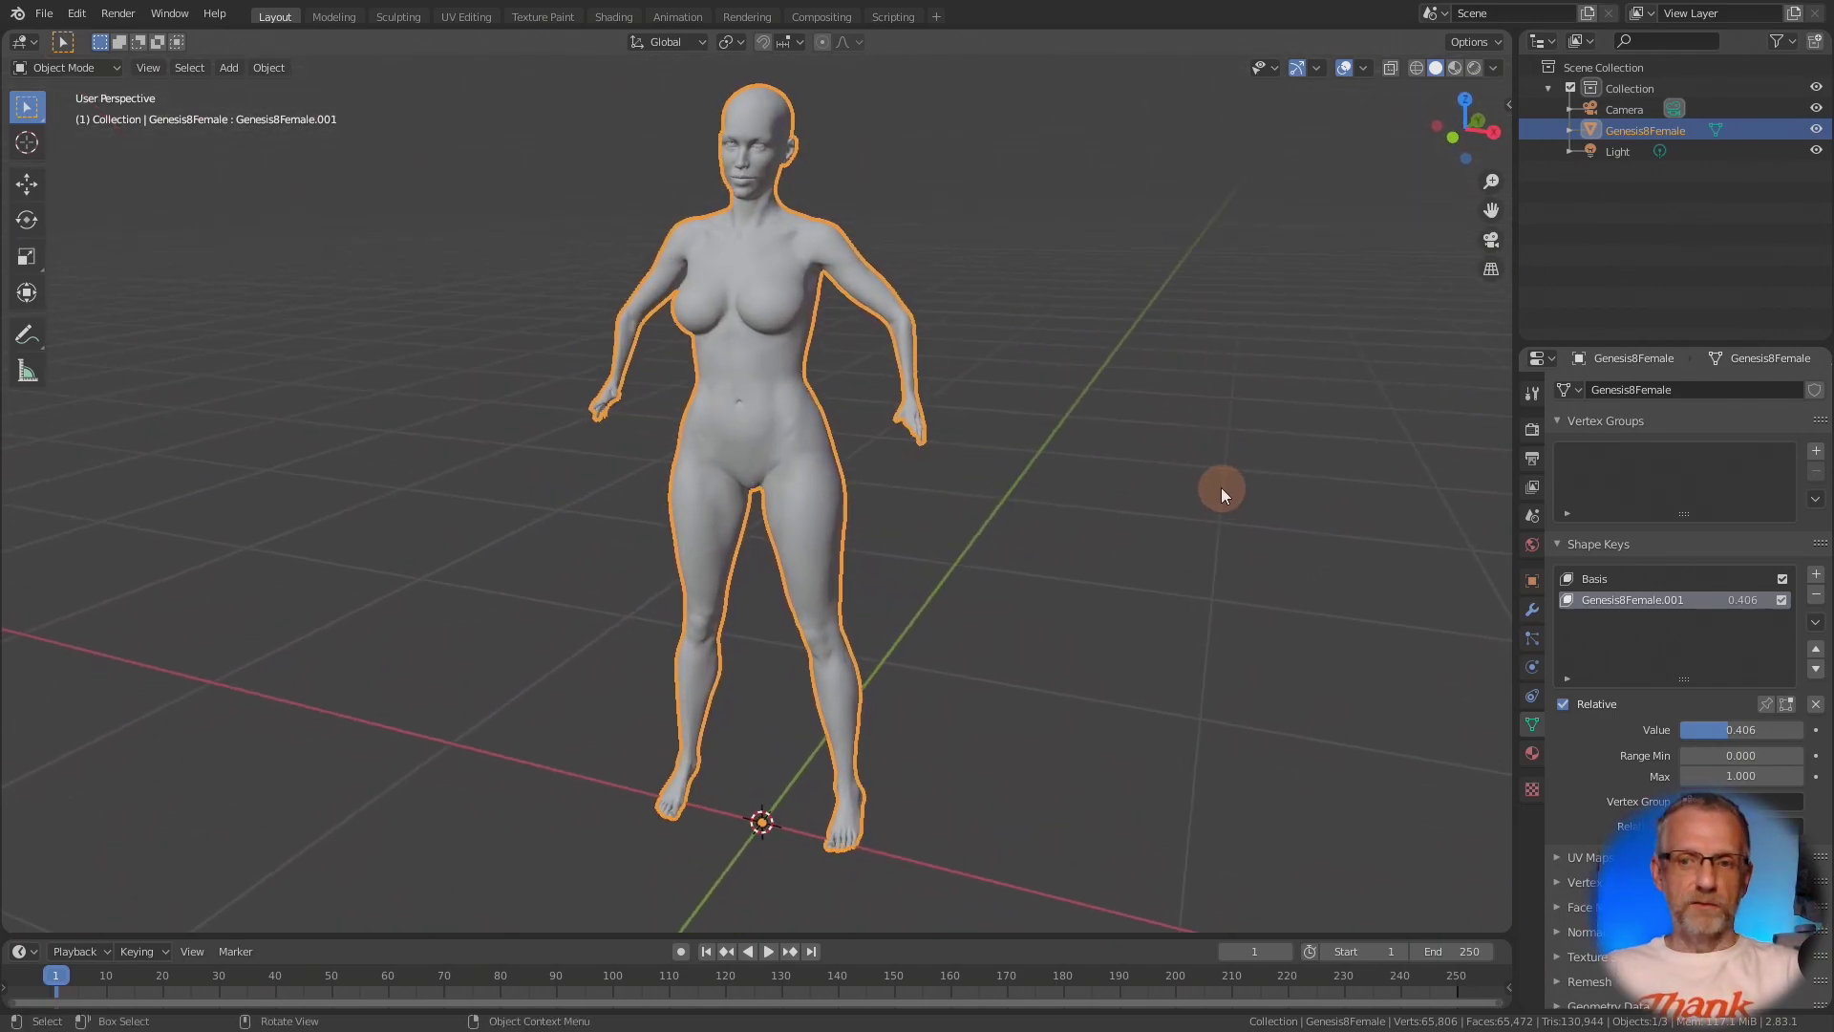
pyautogui.moveTo(1707, 737); pyautogui.dragTo(35, 739)
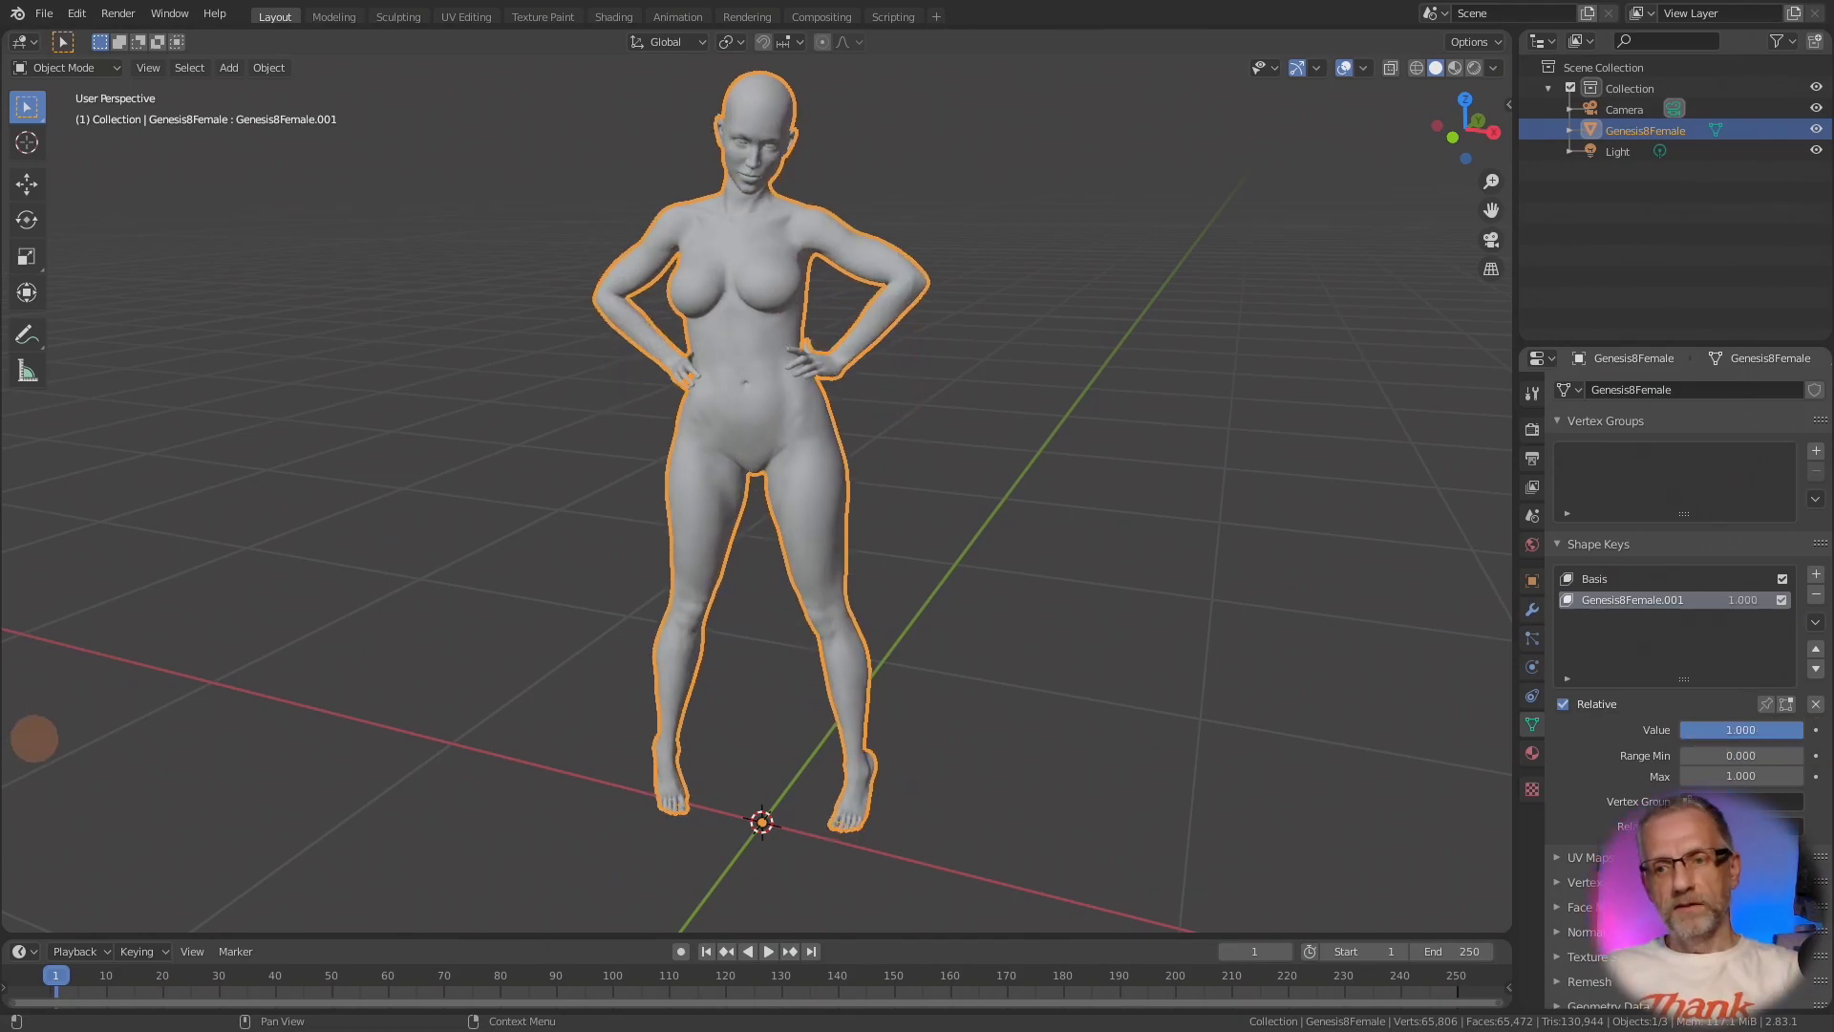
pyautogui.moveTo(36, 738)
pyautogui.mouseDown()
pyautogui.moveTo(1770, 754)
pyautogui.moveTo(1738, 755)
pyautogui.mouseUp()
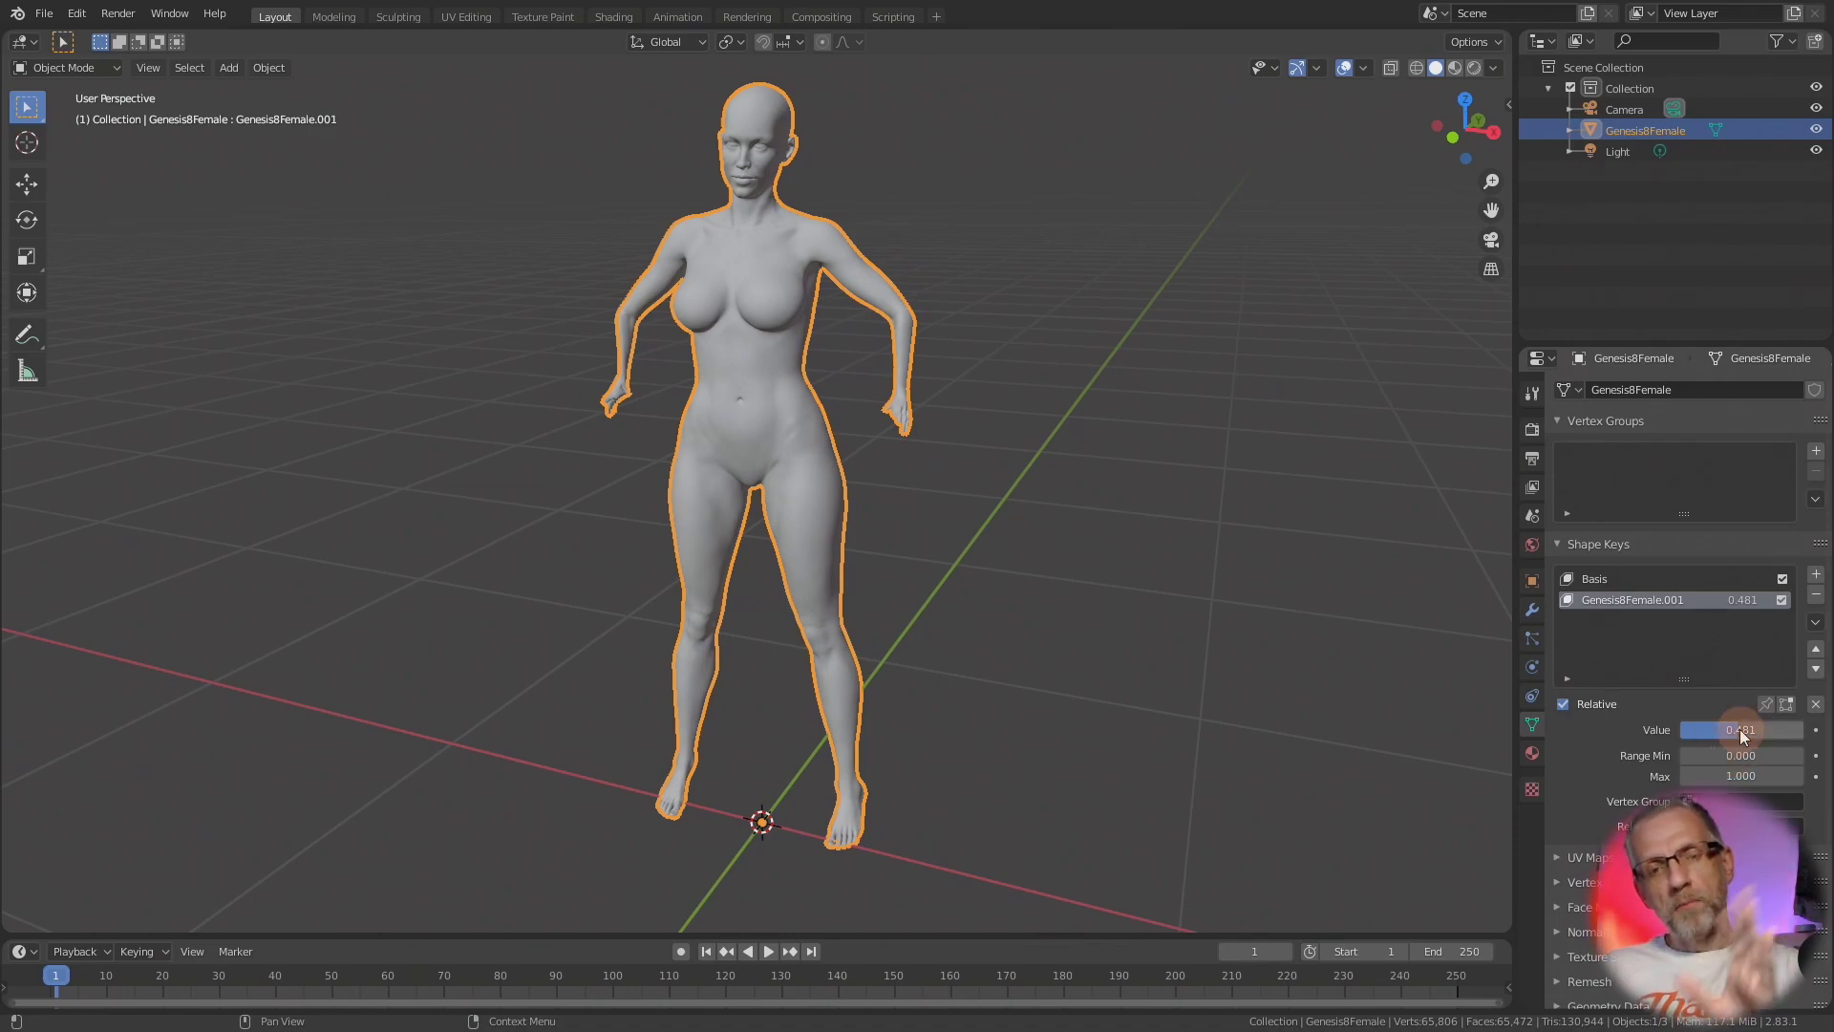
pyautogui.moveTo(1739, 730); pyautogui.dragTo(35, 753)
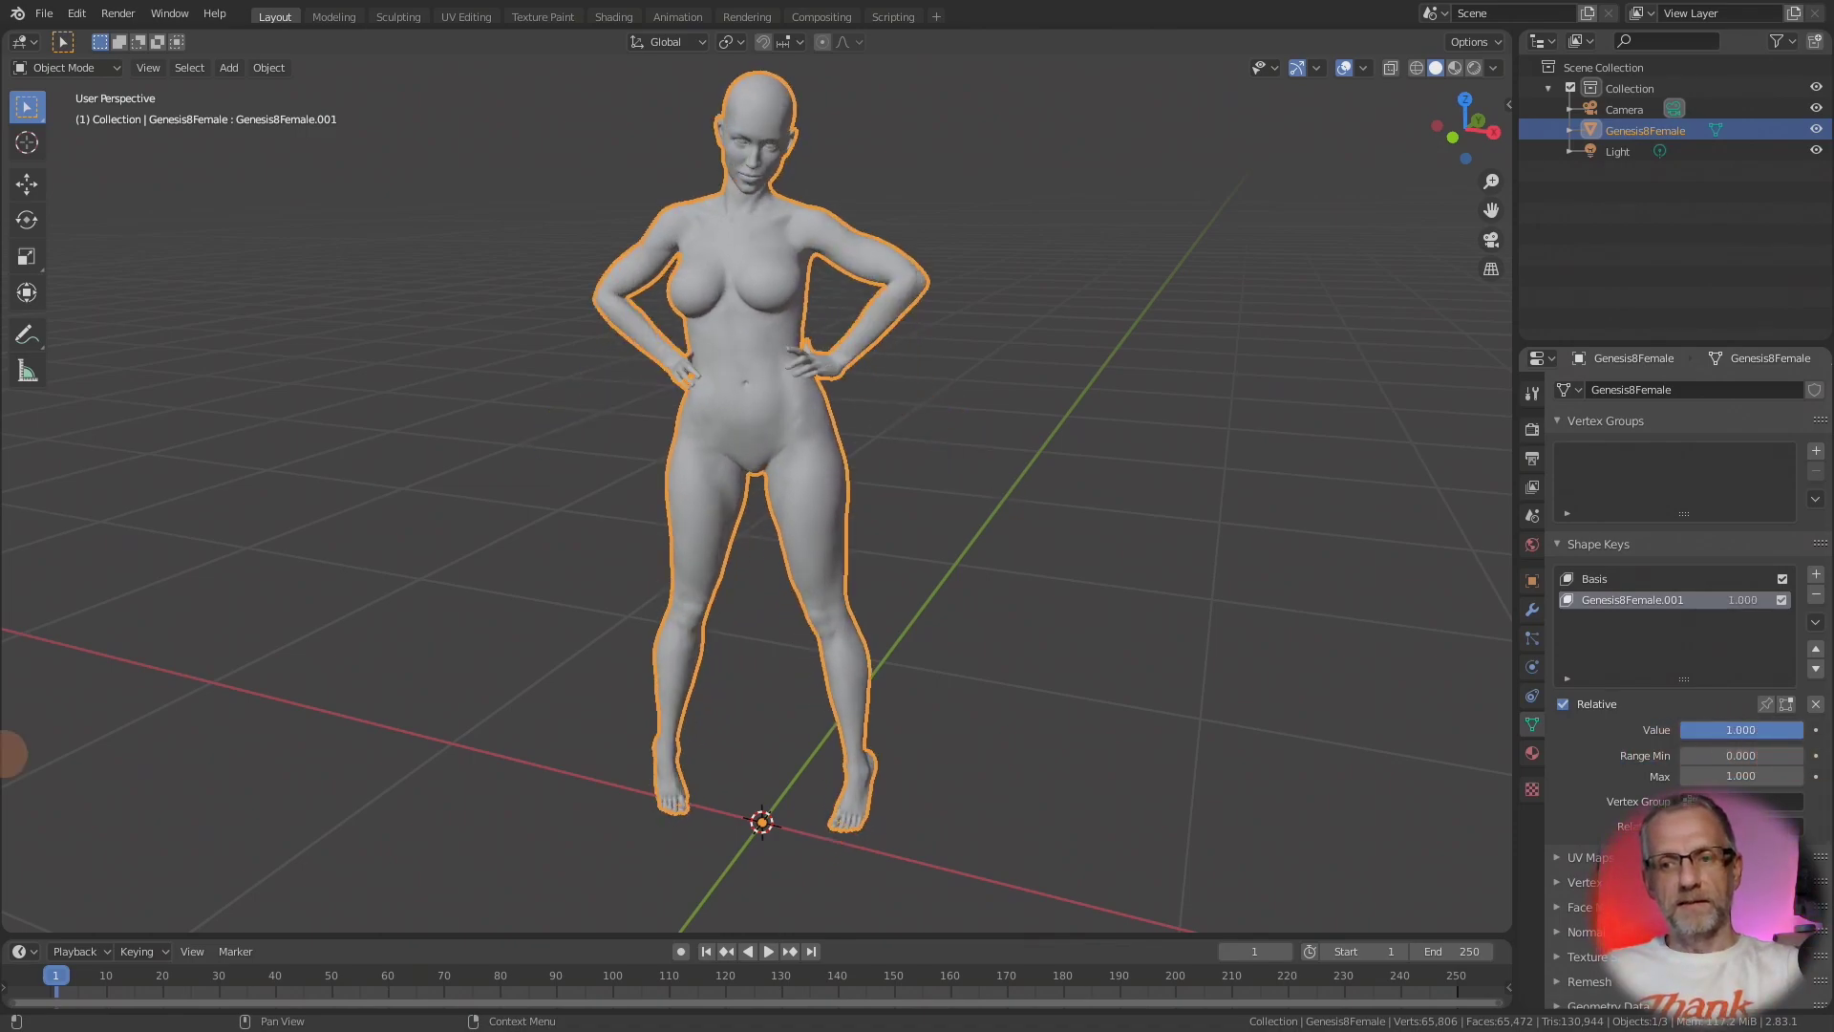
pyautogui.moveTo(1788, 748); pyautogui.dragTo(1560, 752)
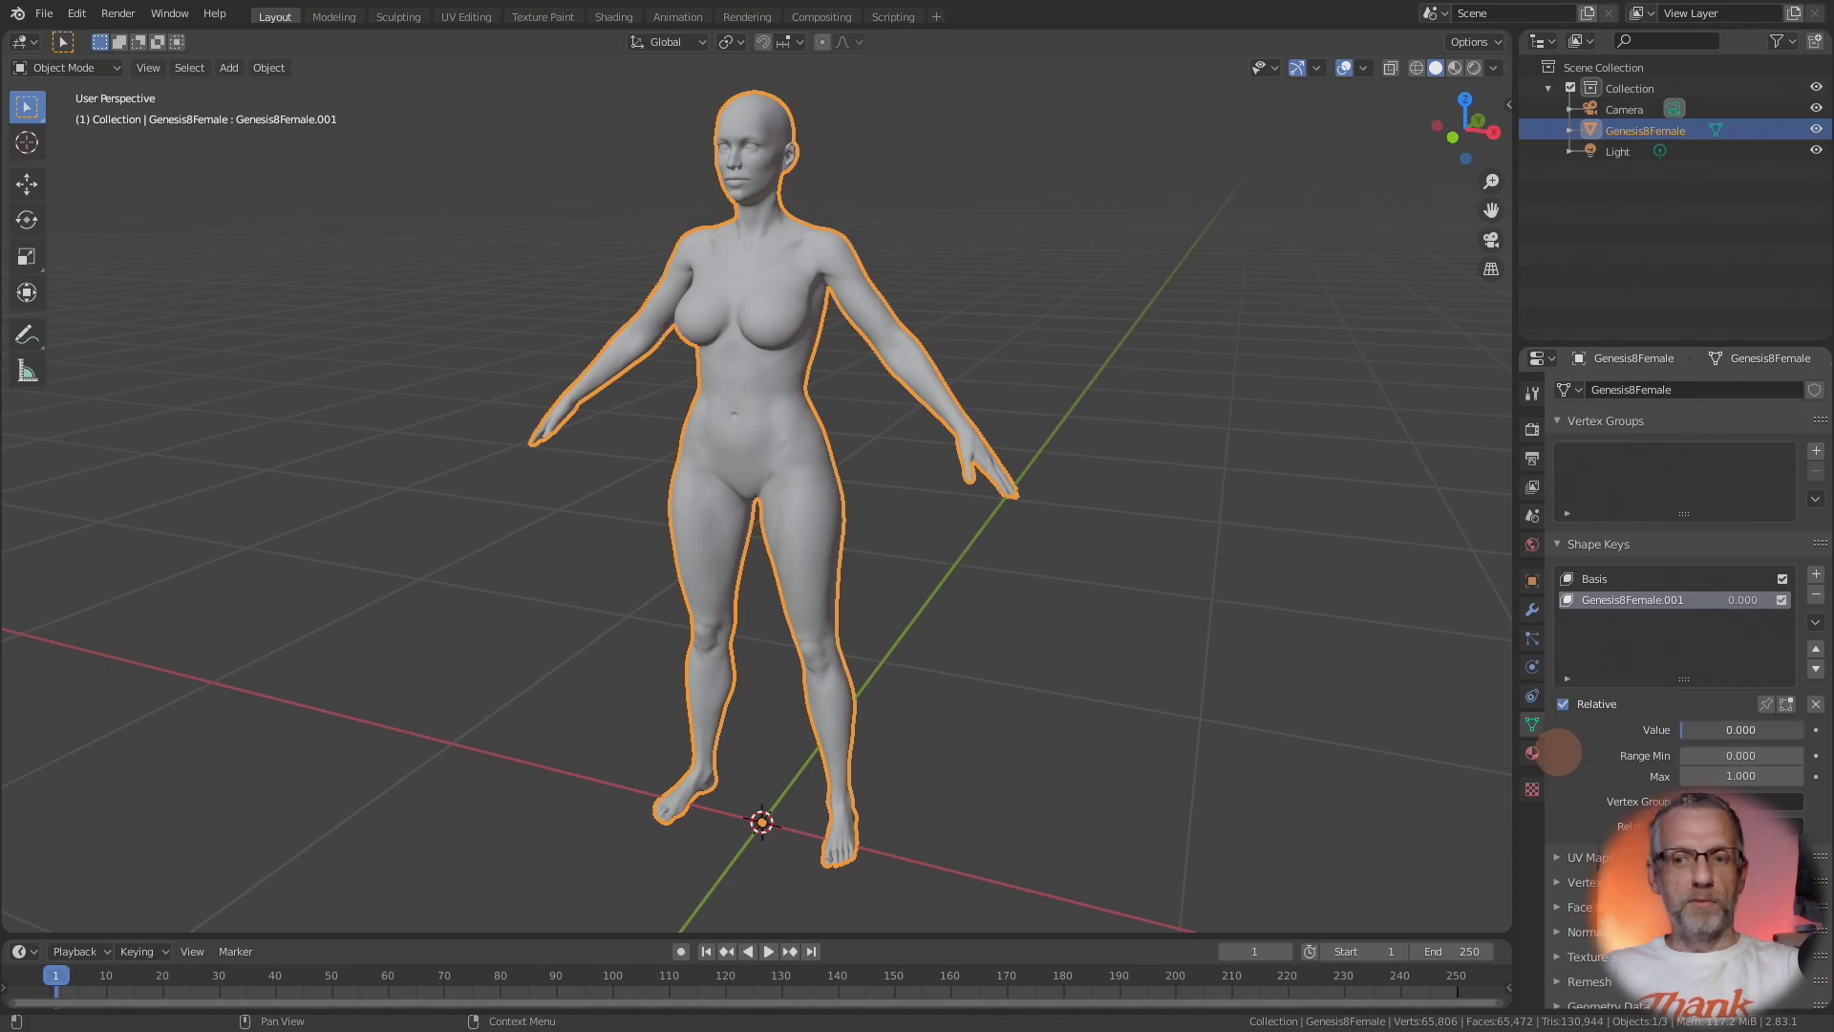
pyautogui.moveTo(1739, 730); pyautogui.dragTo(94, 753)
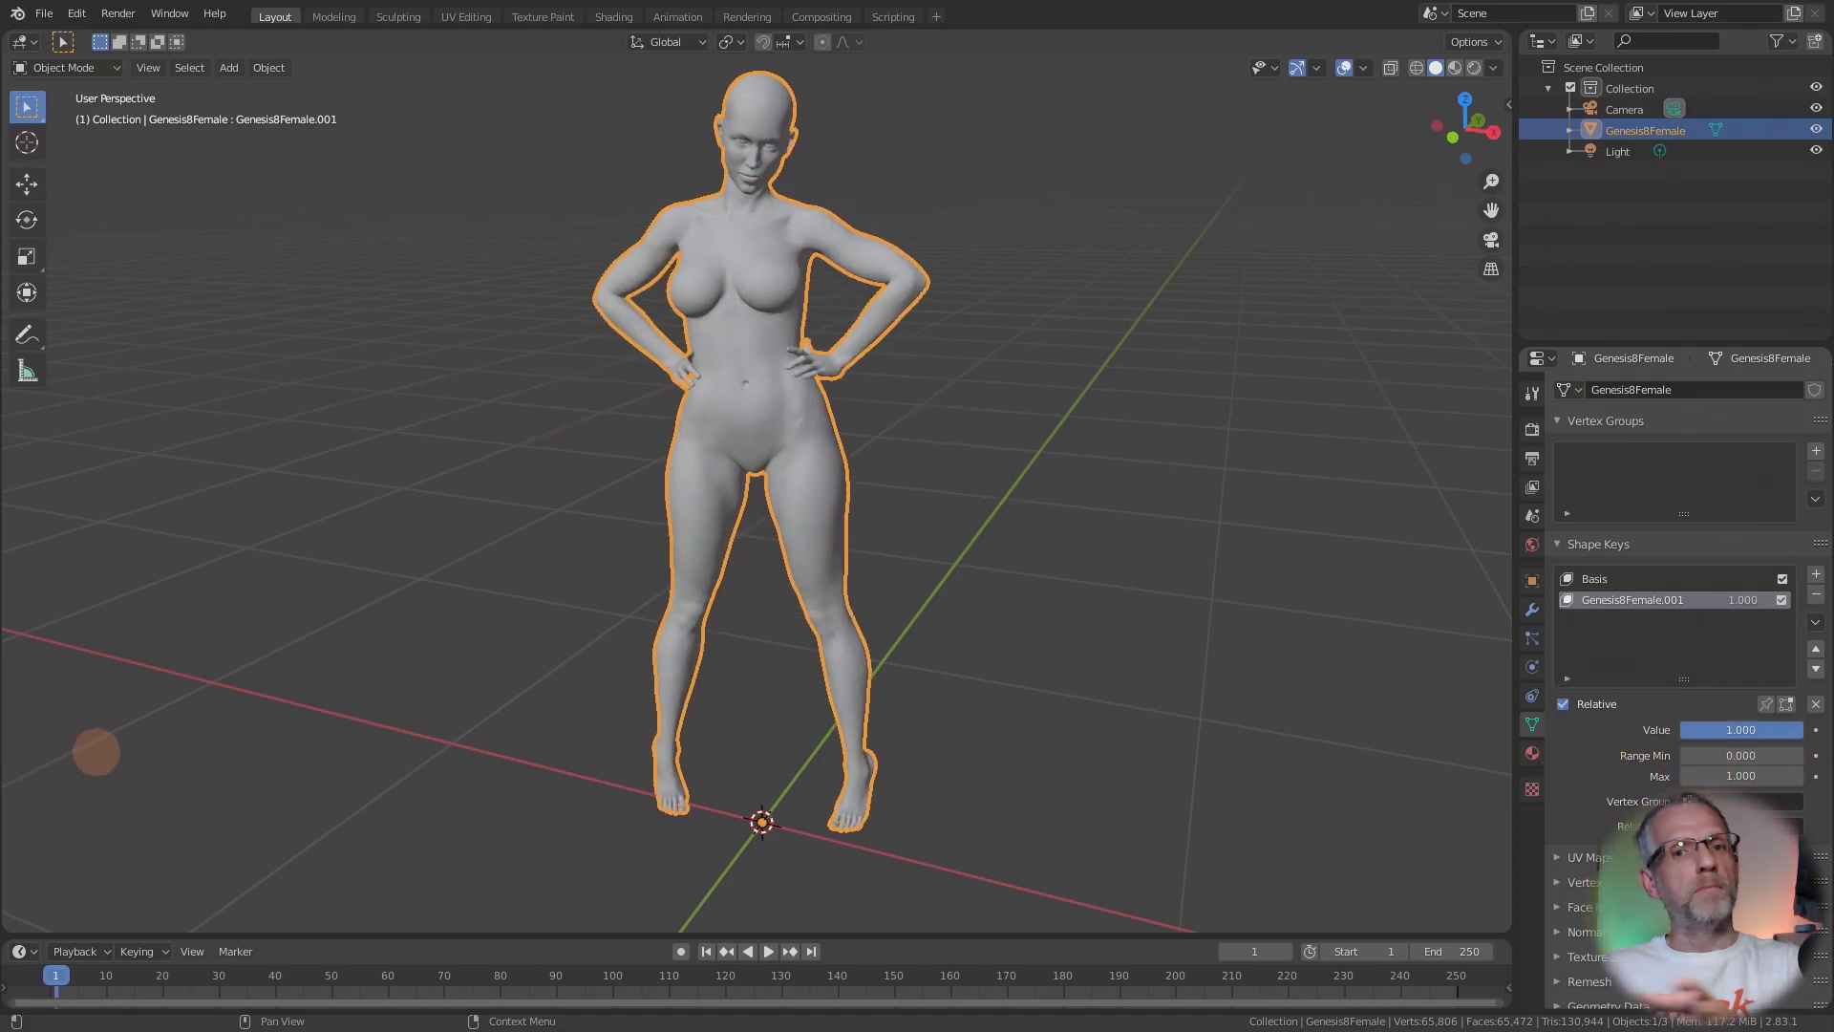
pyautogui.moveTo(1781, 770)
pyautogui.mouseDown()
pyautogui.moveTo(1813, 774)
pyautogui.moveTo(24, 771)
pyautogui.moveTo(1479, 787)
pyautogui.moveTo(12, 765)
pyautogui.moveTo(1811, 735)
pyautogui.mouseUp()
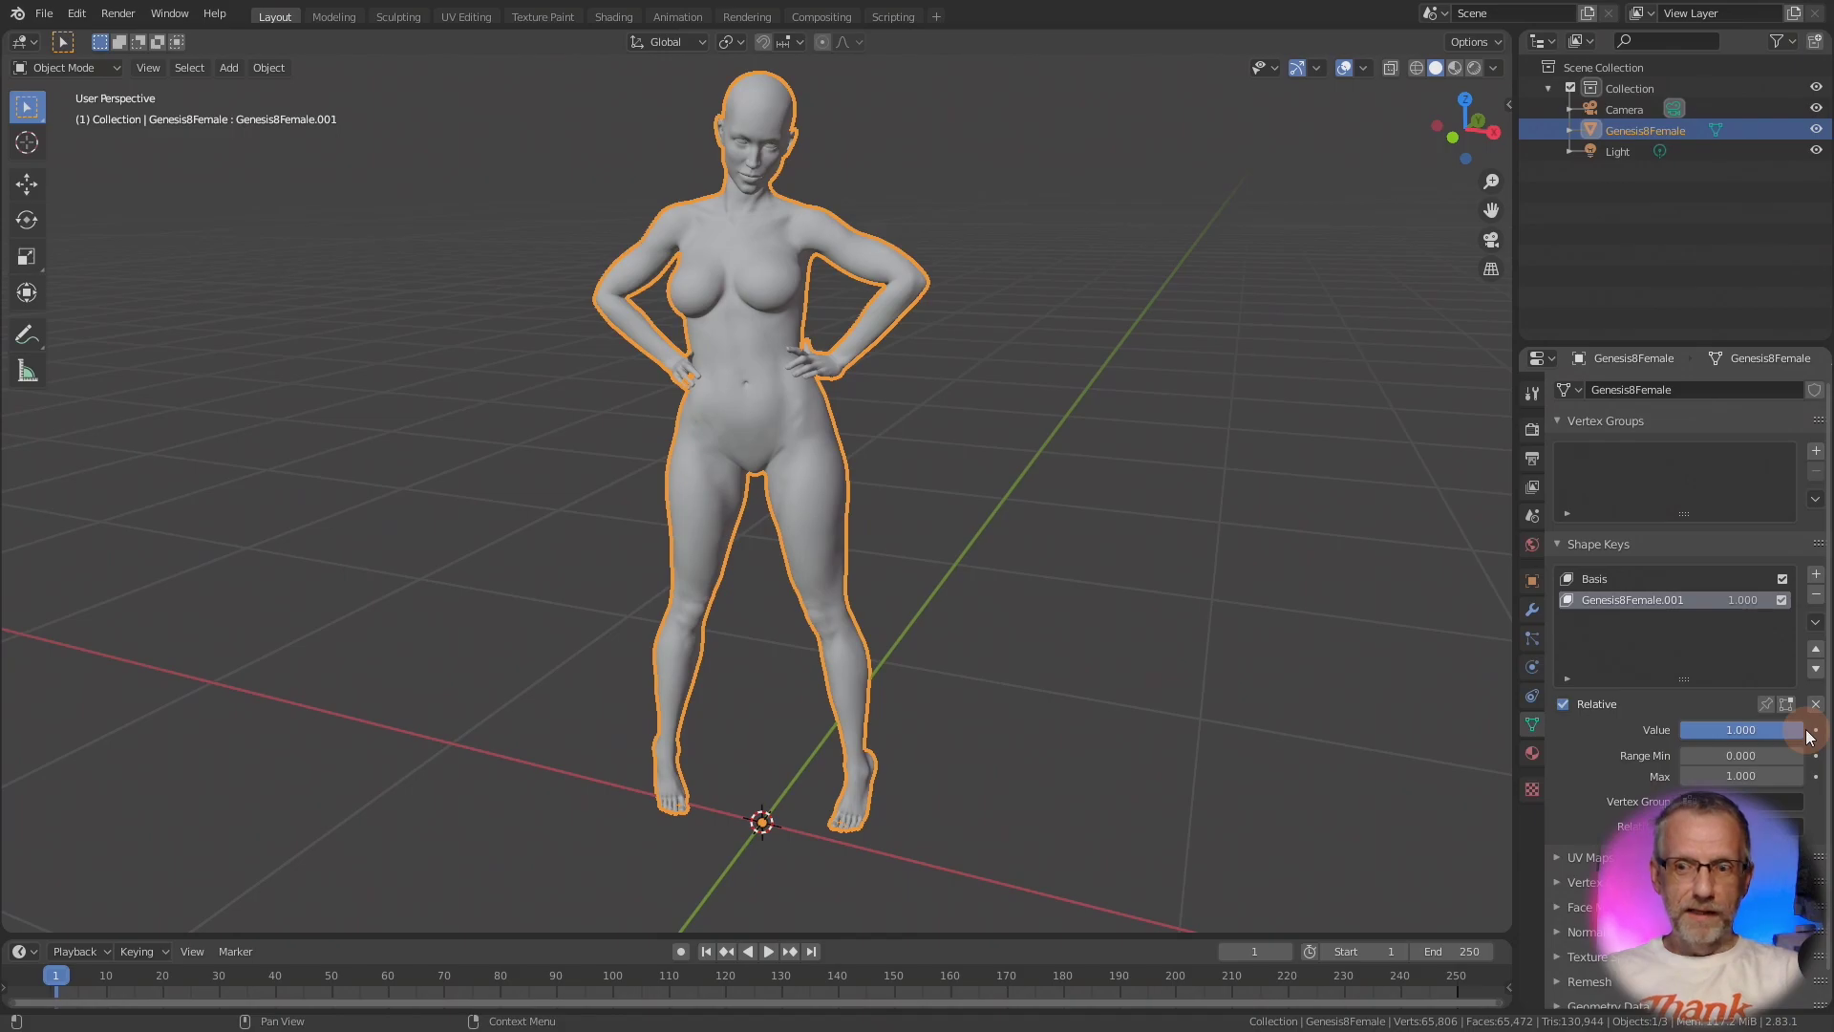
# Rename Genesis8Female.001 to 'Hands on Hips' and Basis to 'A-Pose'.
pyautogui.click(1643, 601)
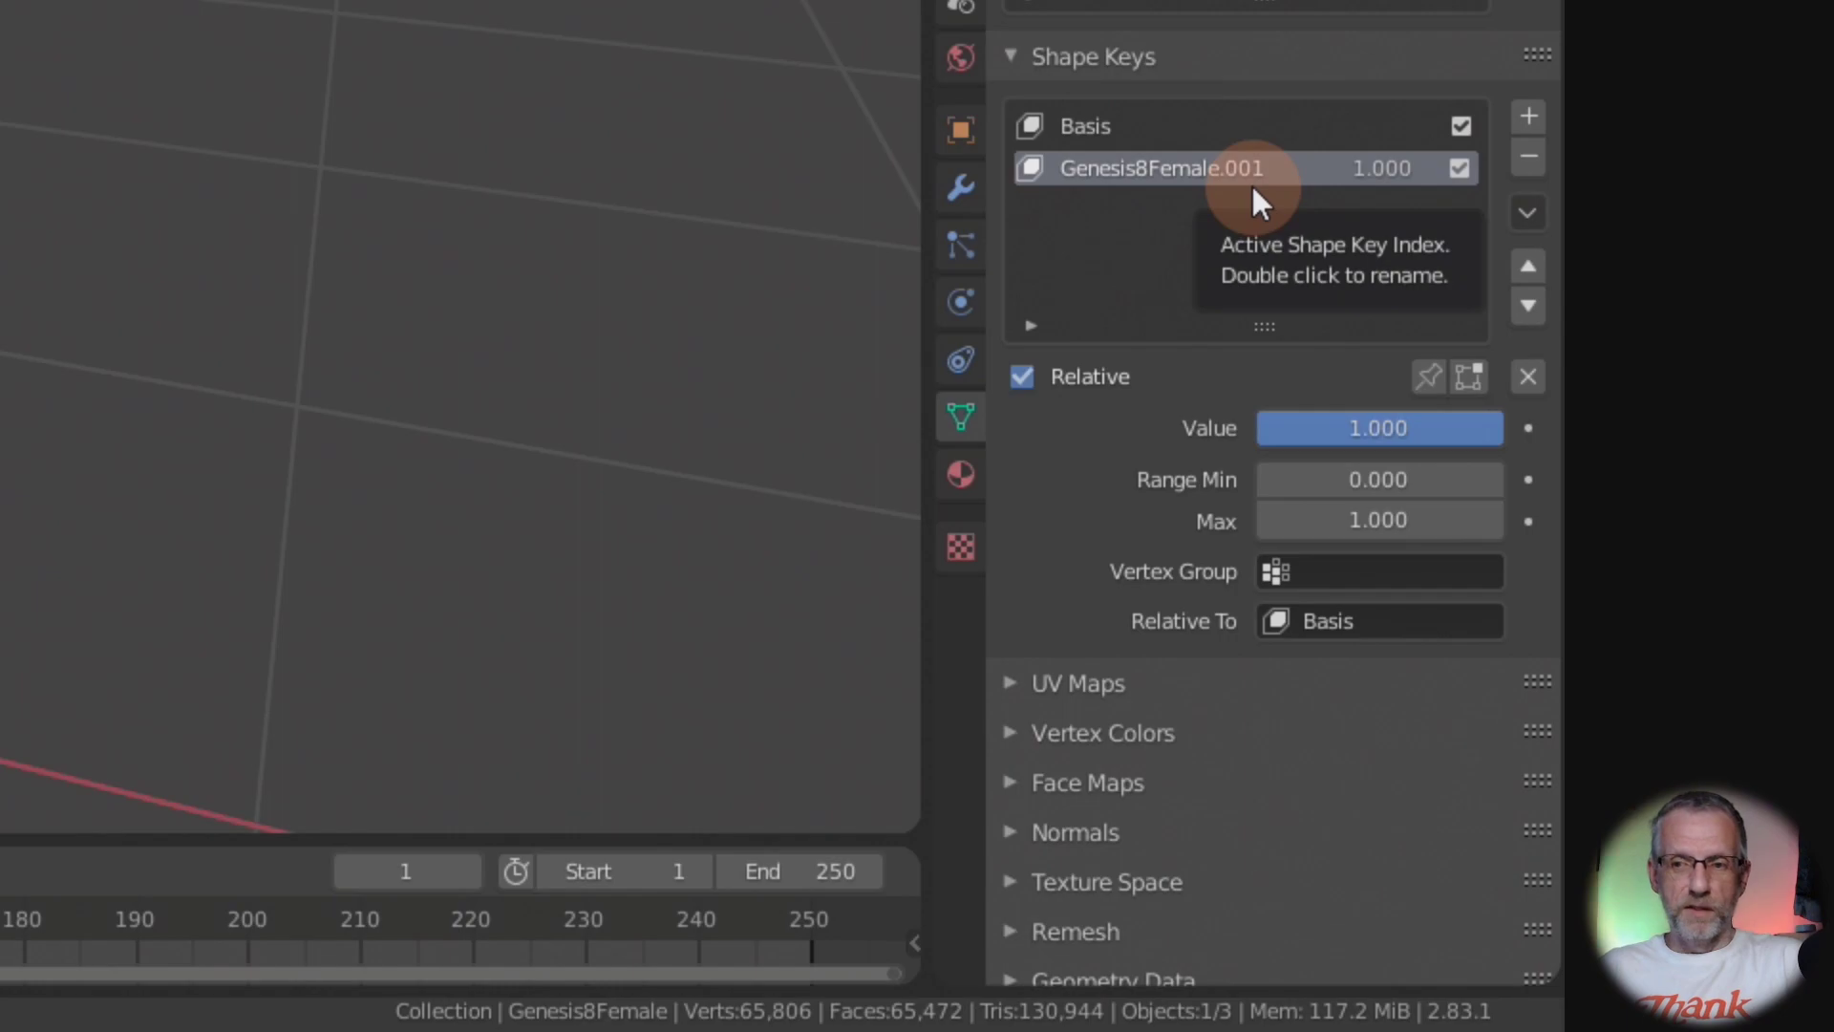
pyautogui.doubleClick(1214, 168)
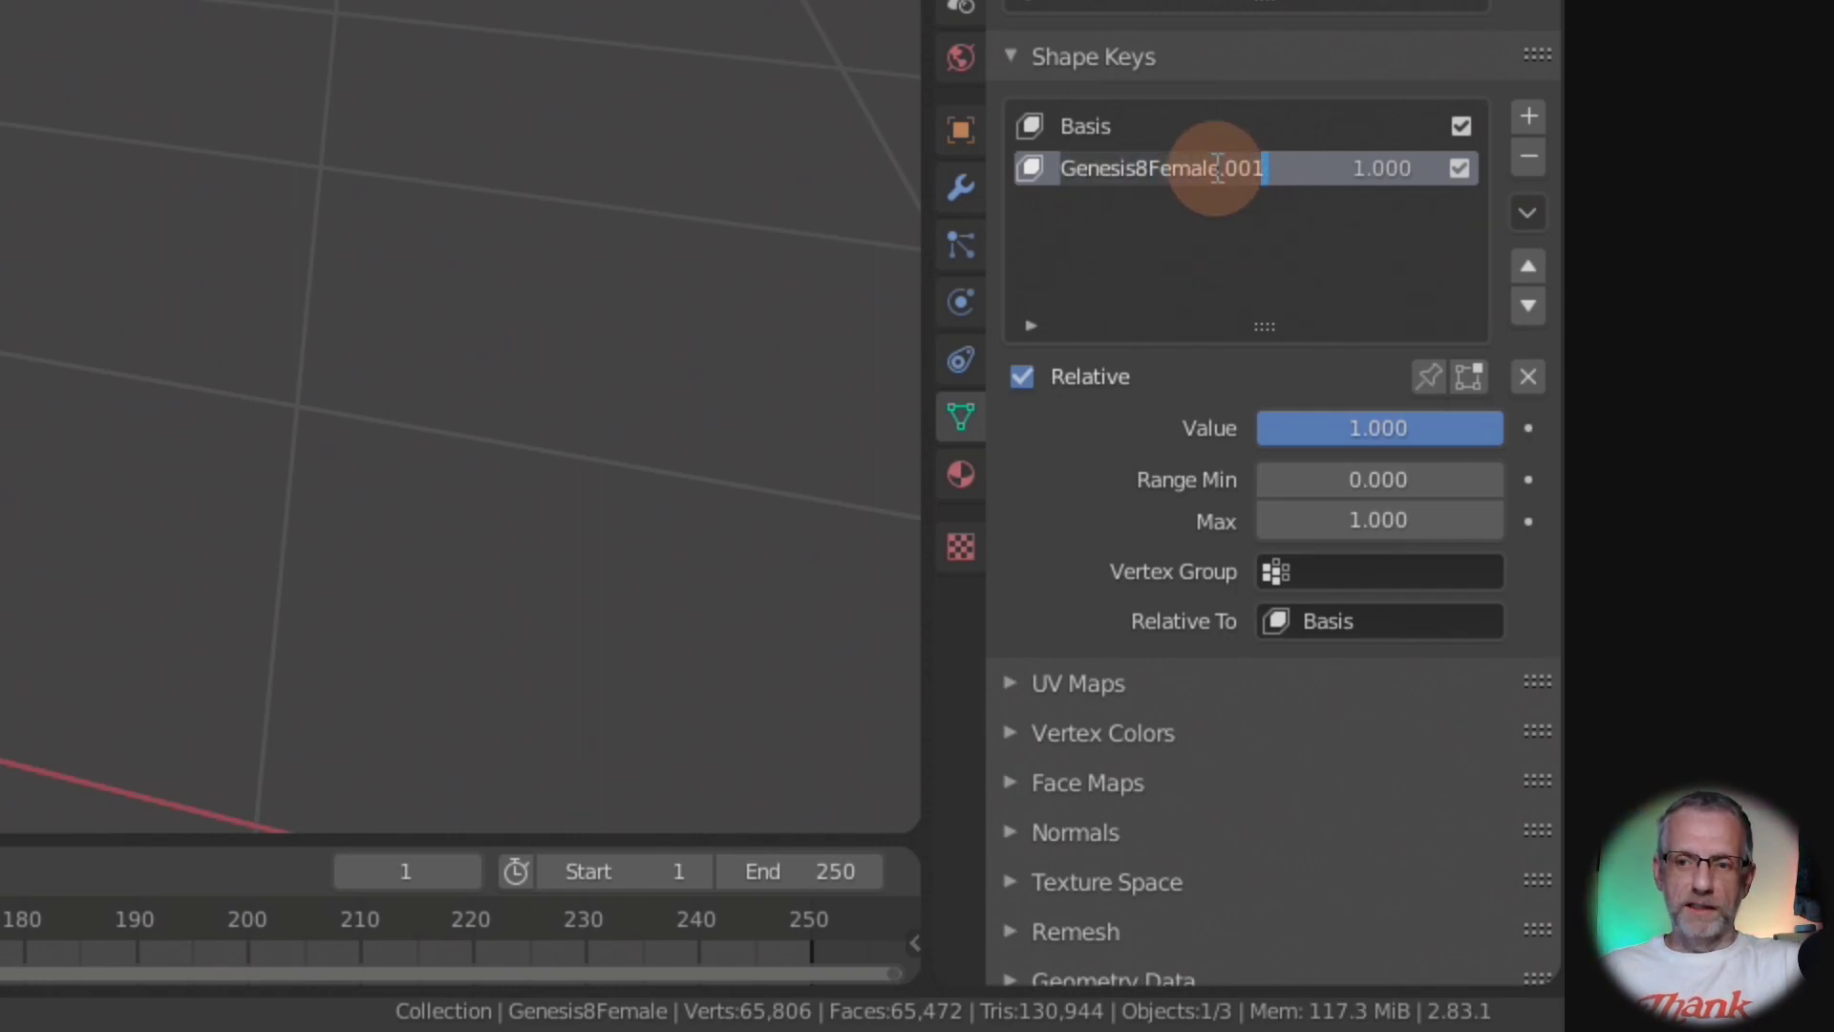
pyautogui.write('Hi')
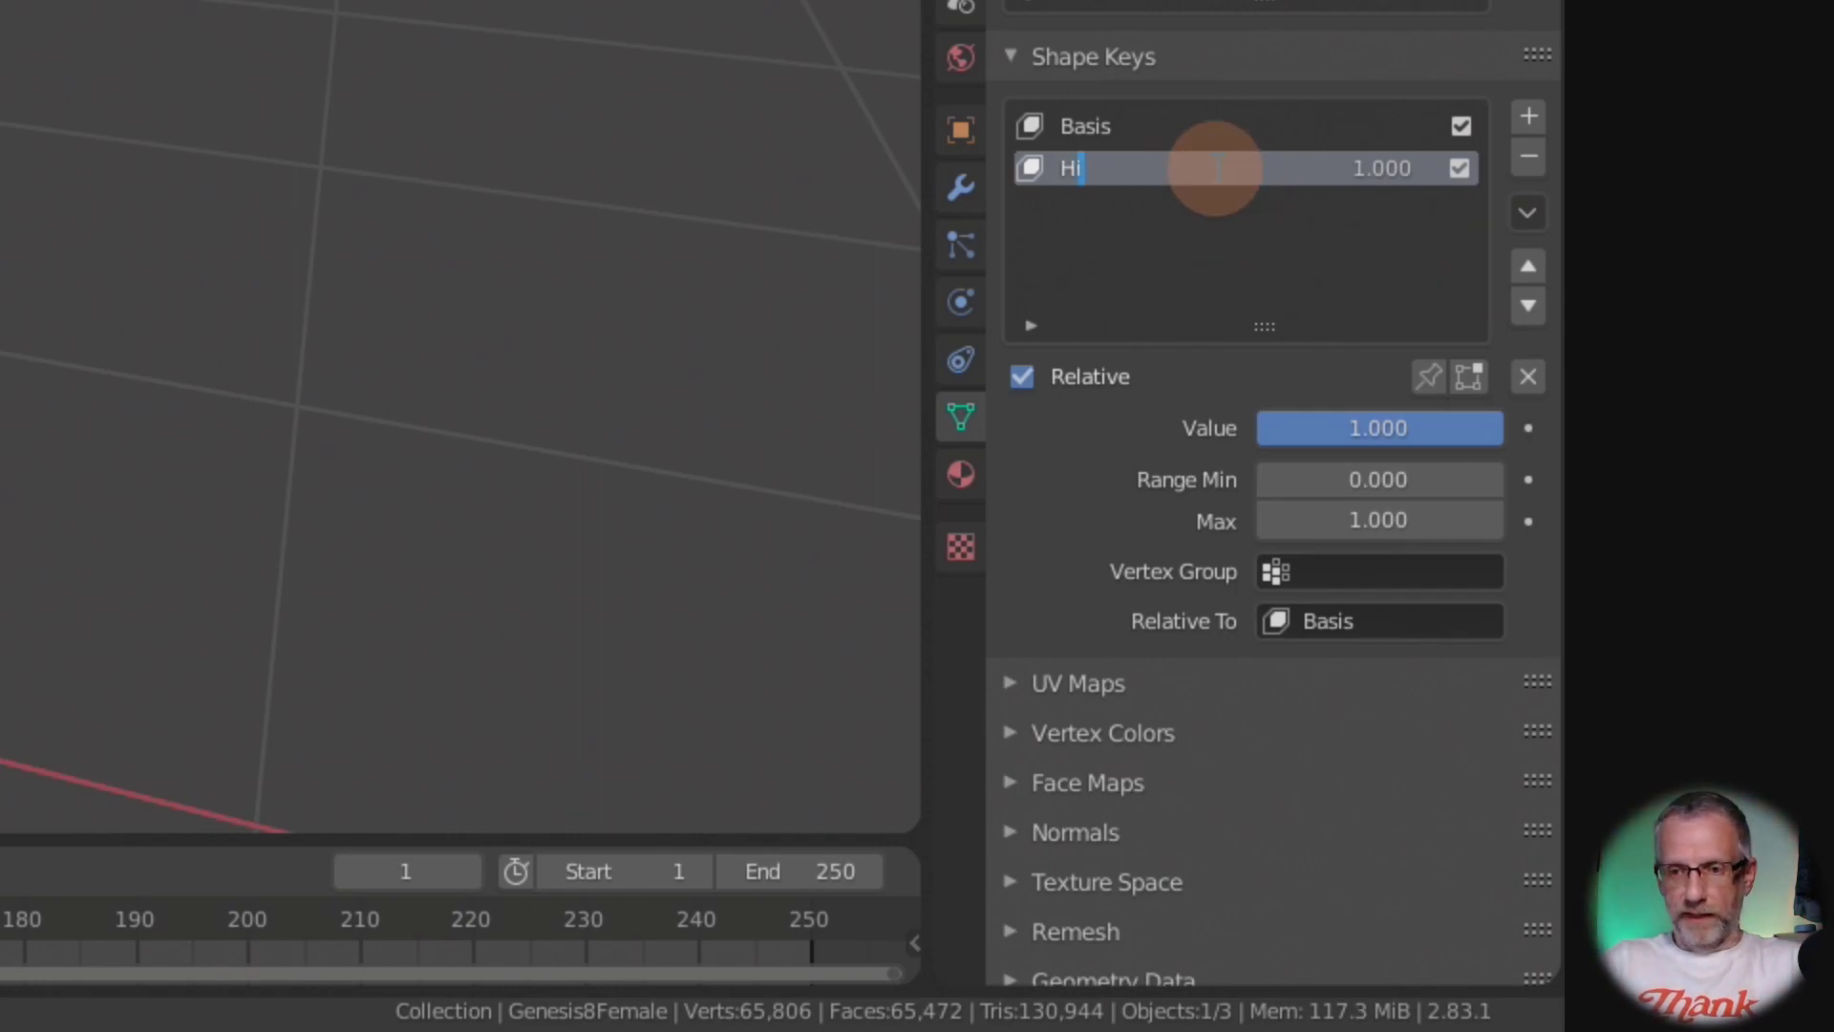
pyautogui.press('BackSpace')
pyautogui.press('BackSpace')
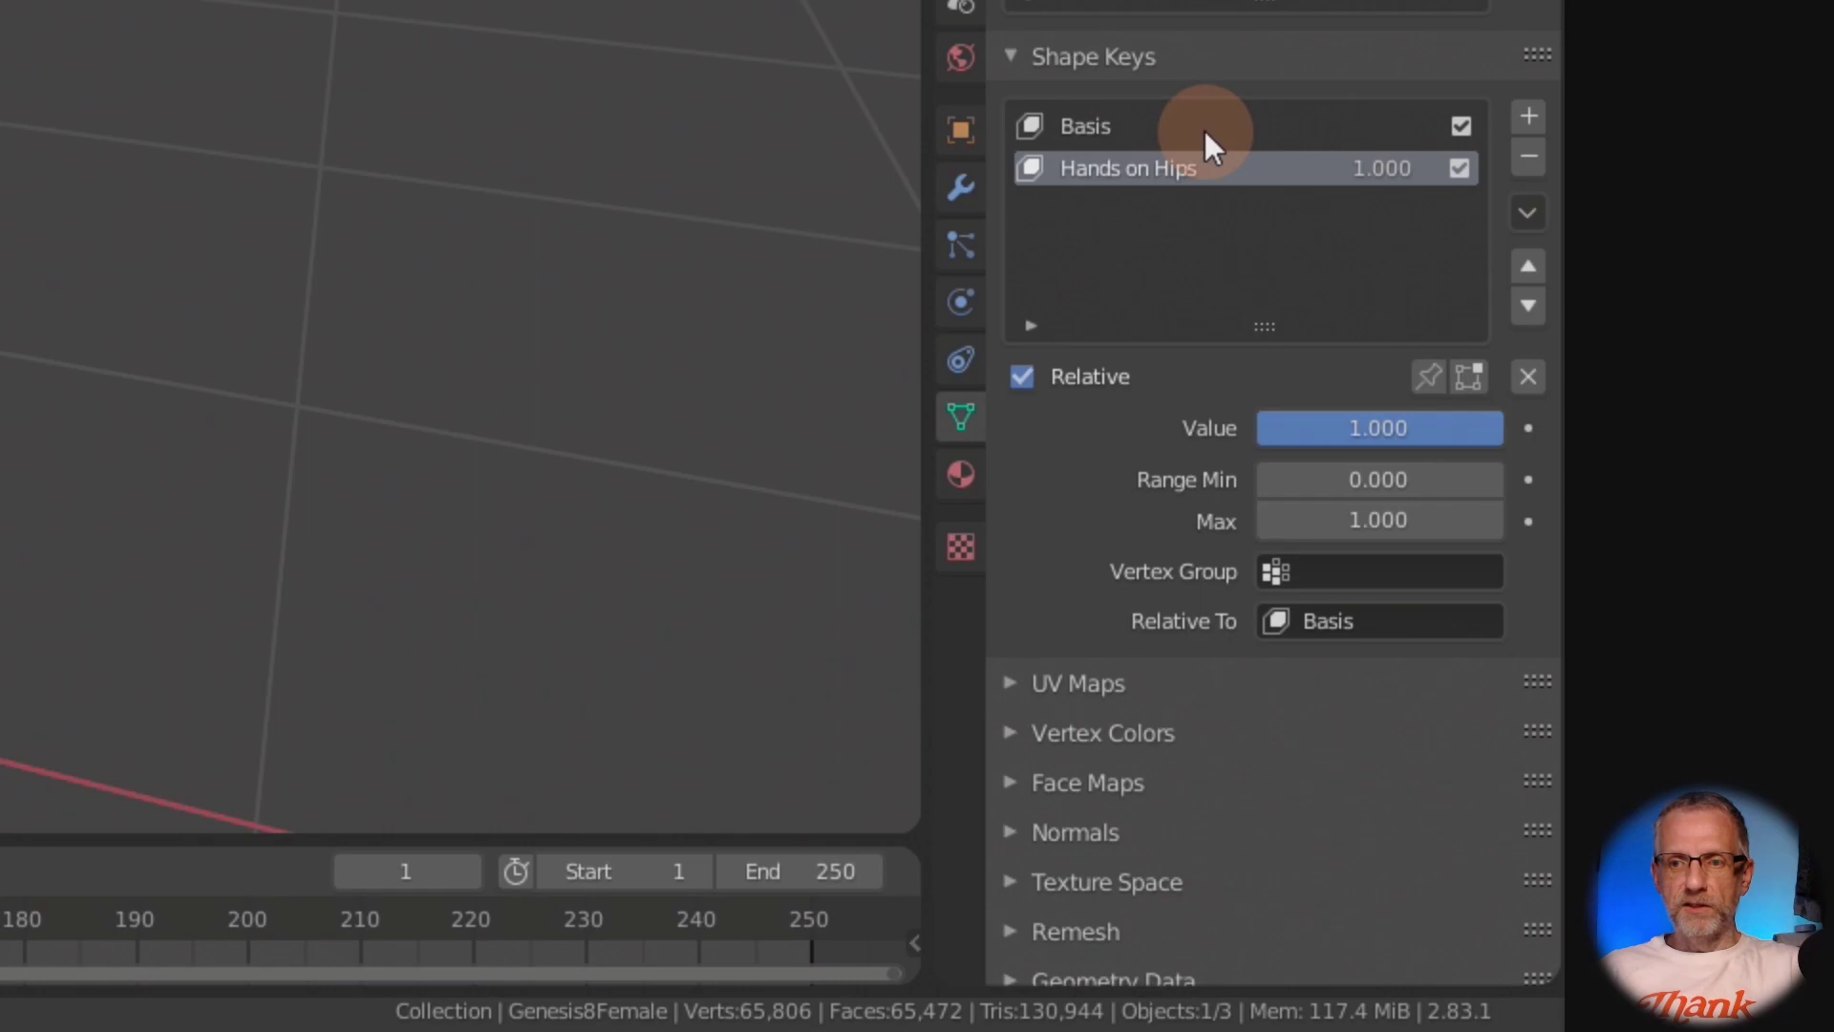
pyautogui.doubleClick(1206, 130)
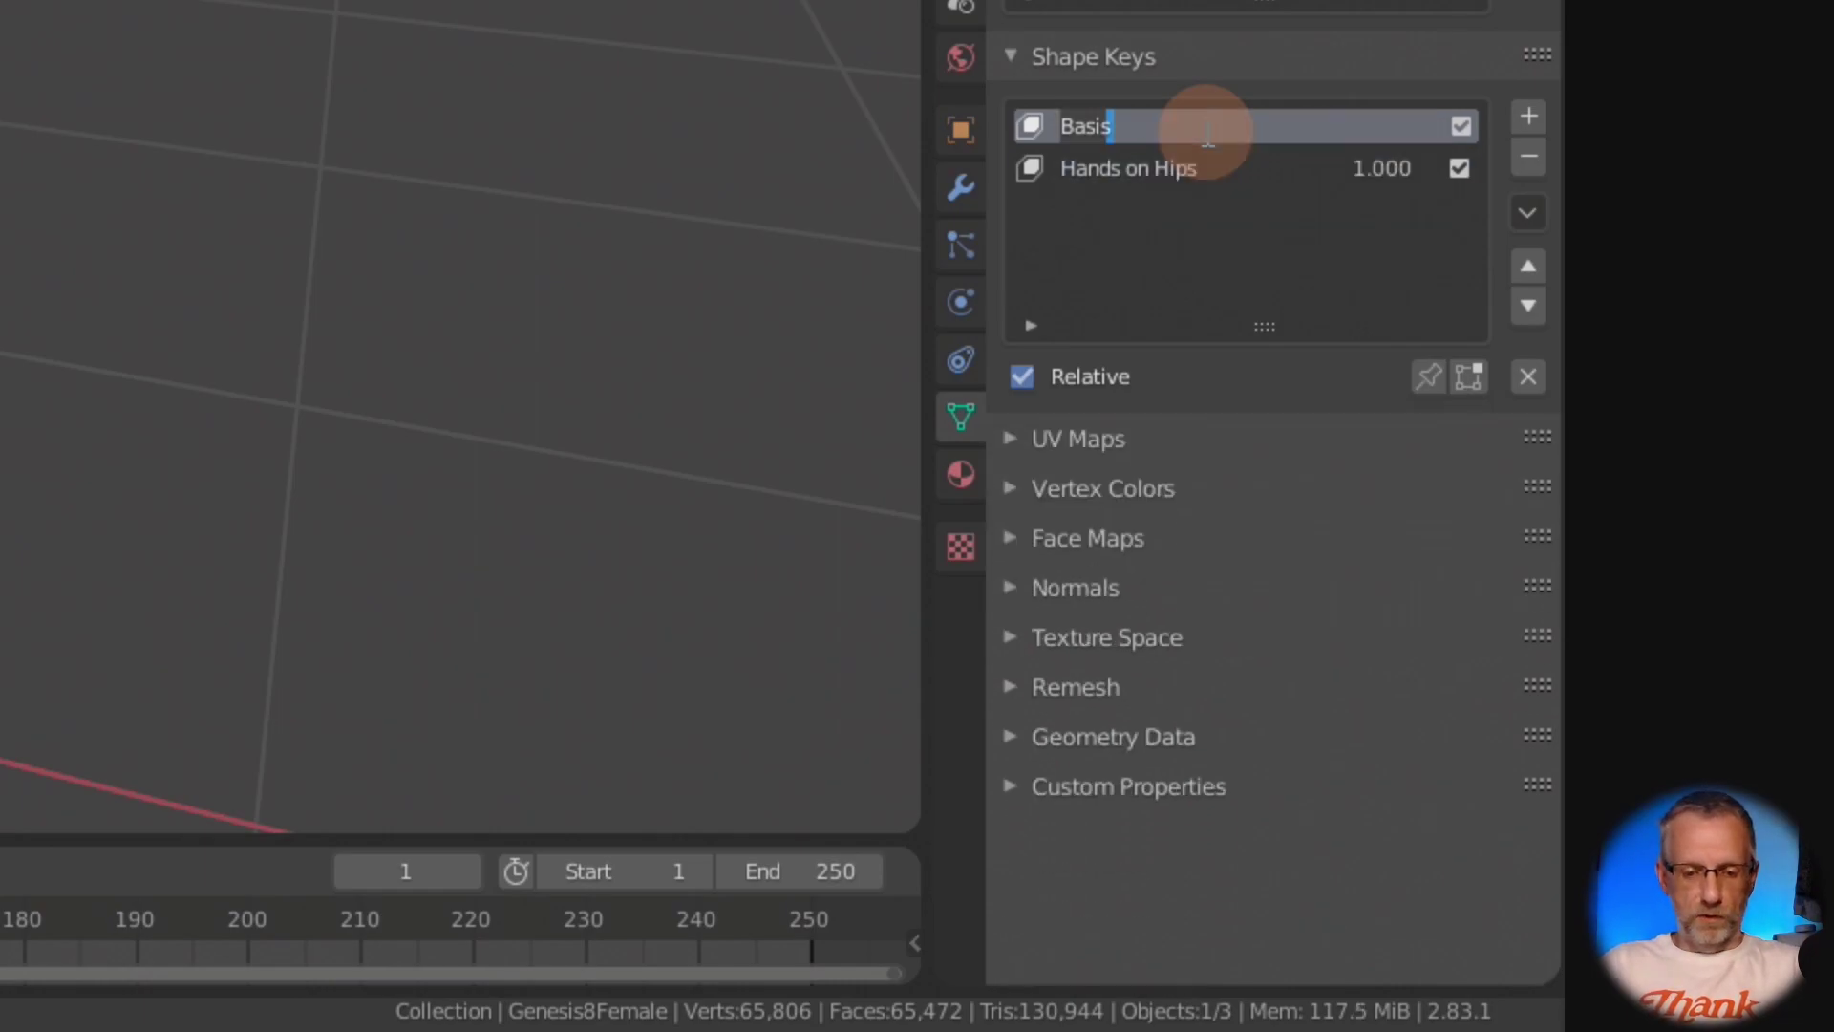
pyautogui.write('APose')
pyautogui.press('Return')
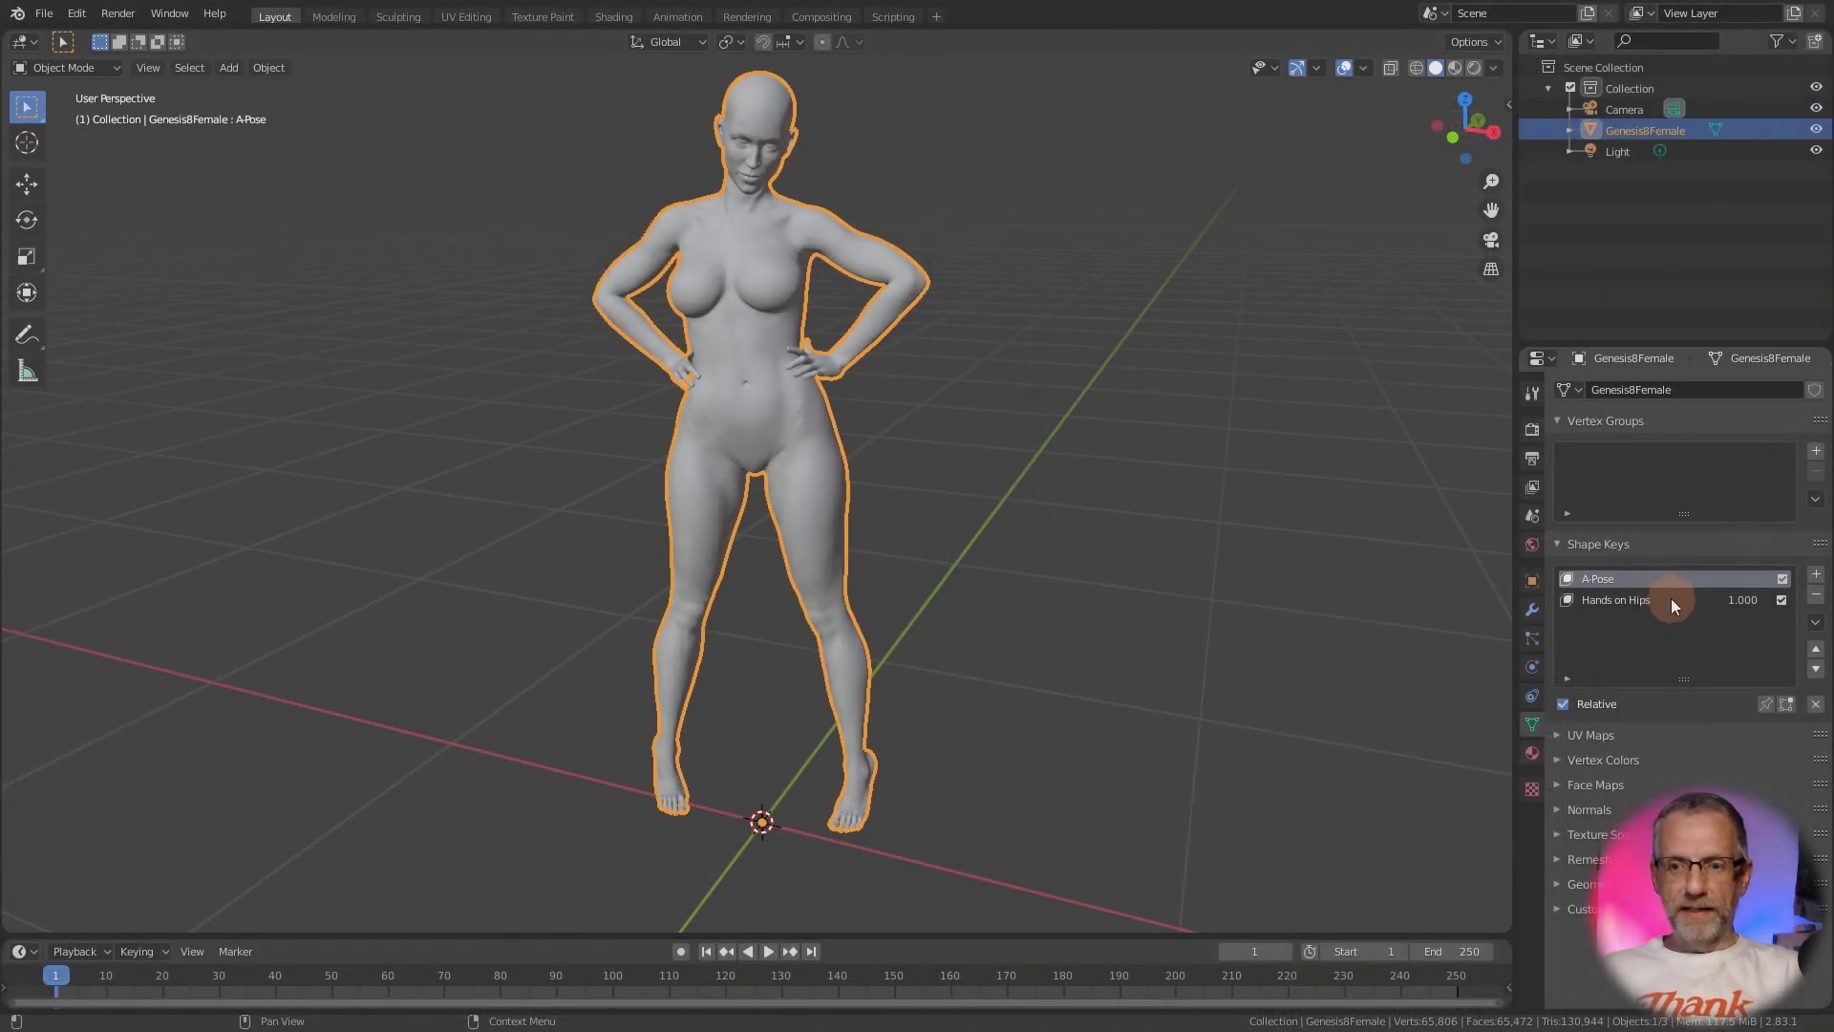
# Drag the Hands on Hips shape key Value from 1.000 down to 0.000.
pyautogui.click(1668, 602)
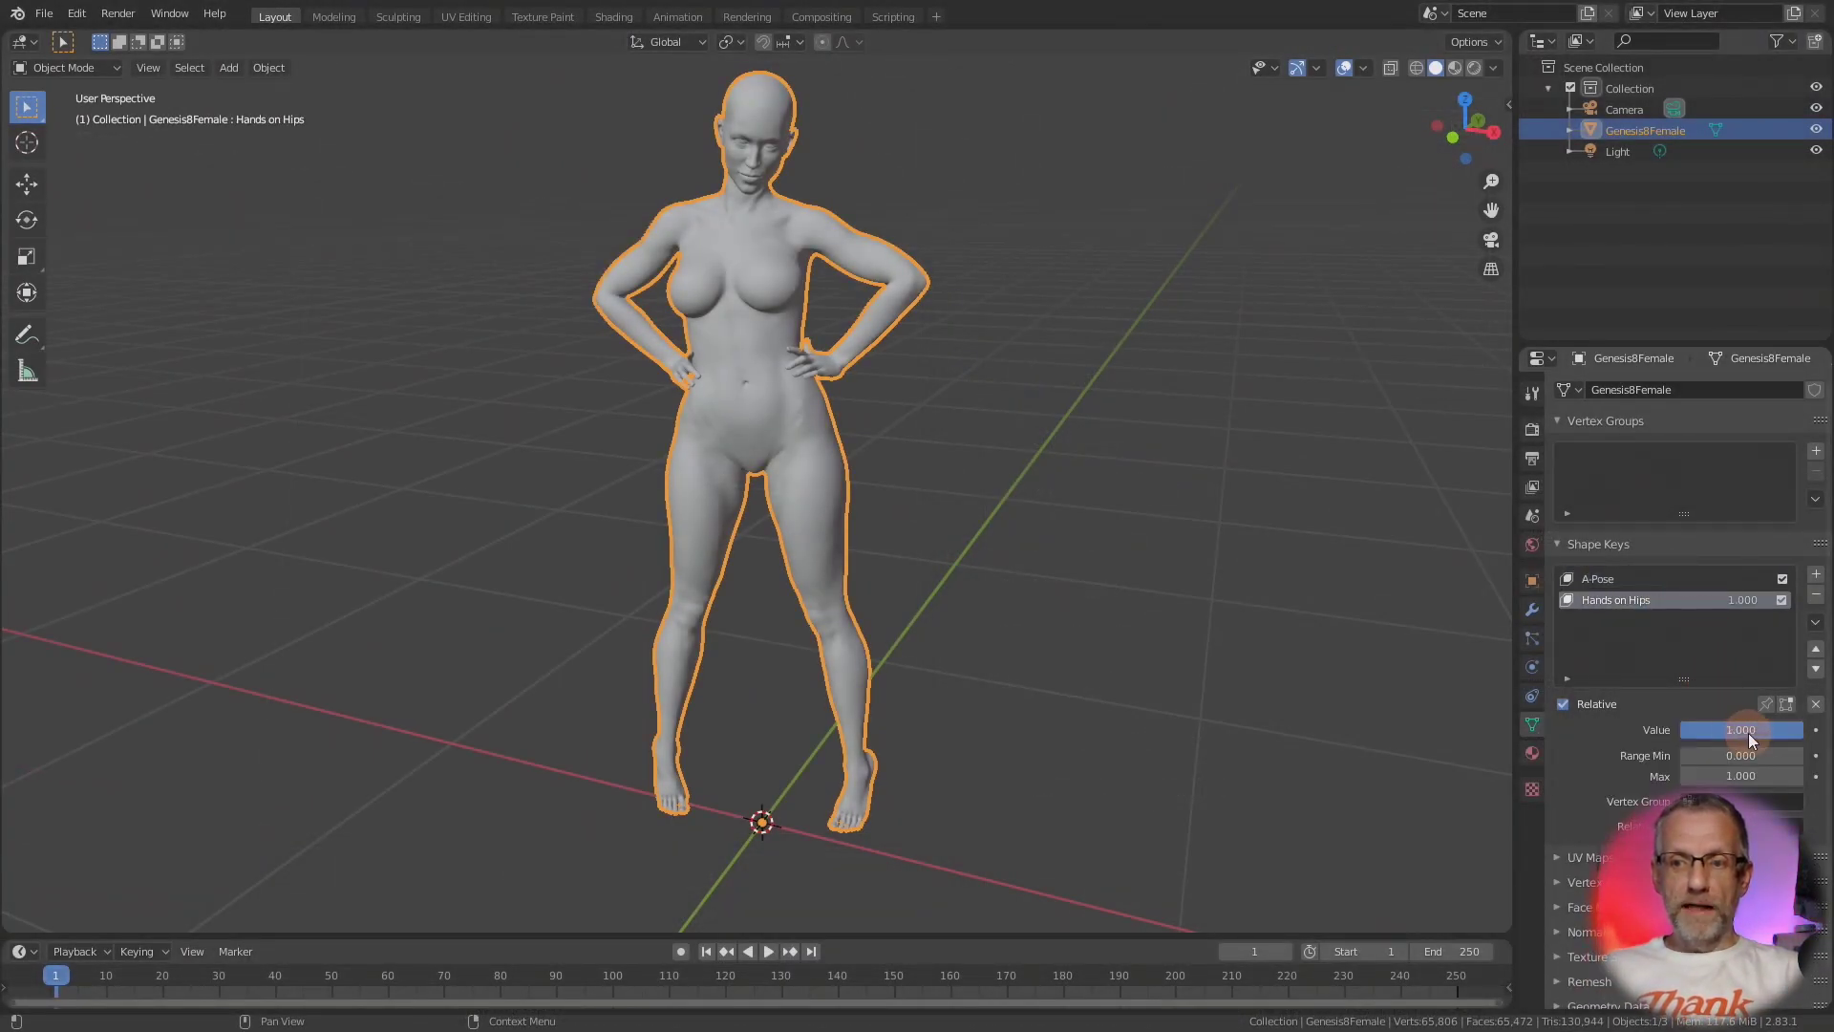
pyautogui.moveTo(1769, 732); pyautogui.dragTo(1678, 730)
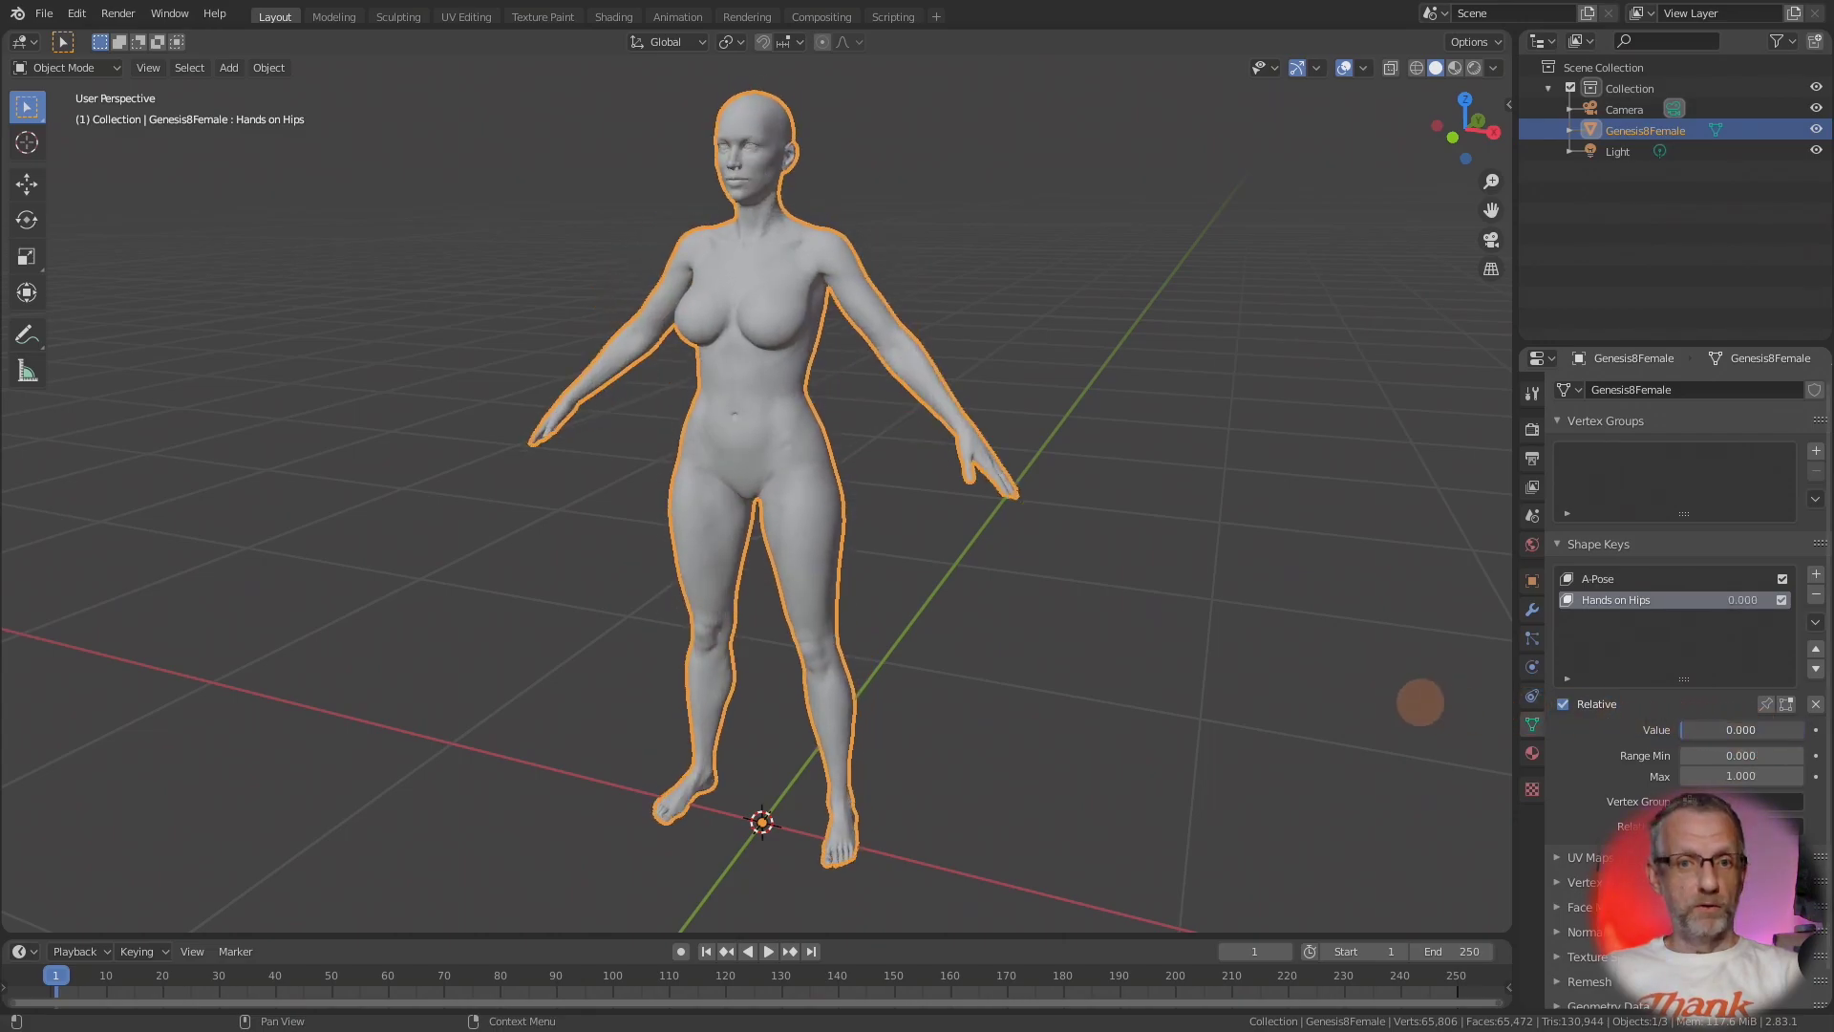